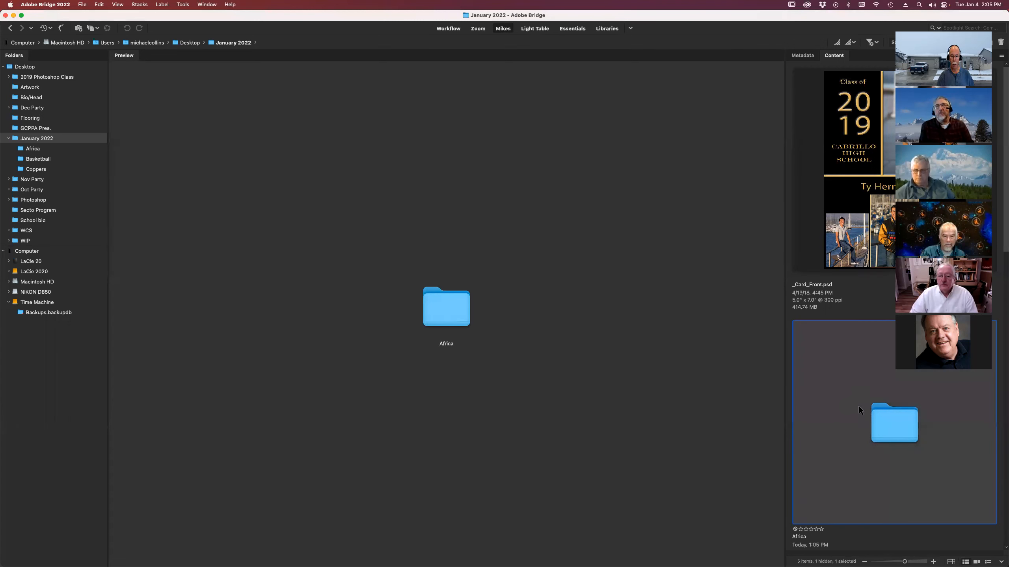
Open _Card_Front.psd from Bridge in Photoshop and save it as _Card_Front1.psd in the January 2022 folder.
left_click(852, 169)
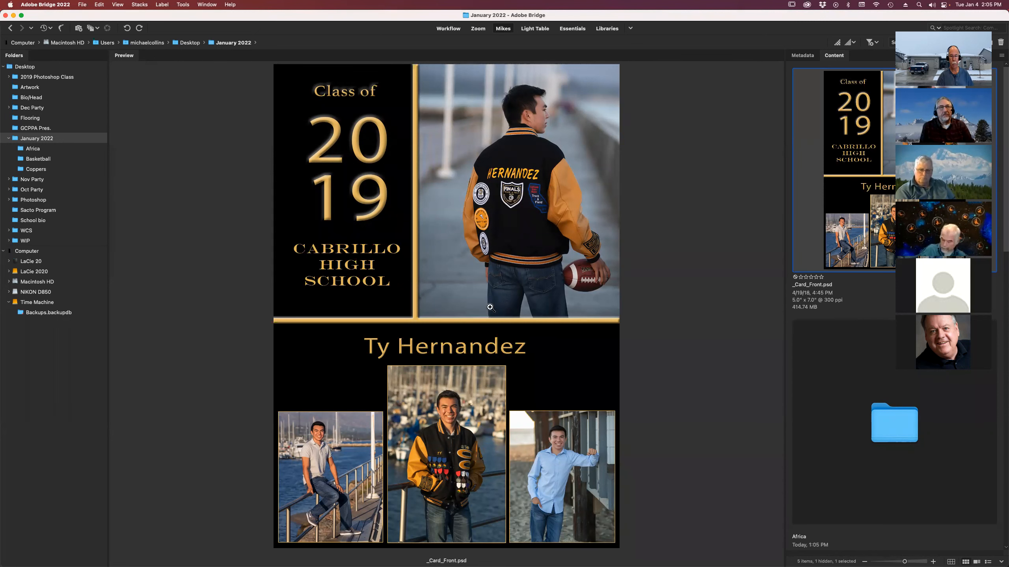
double_click(836, 167)
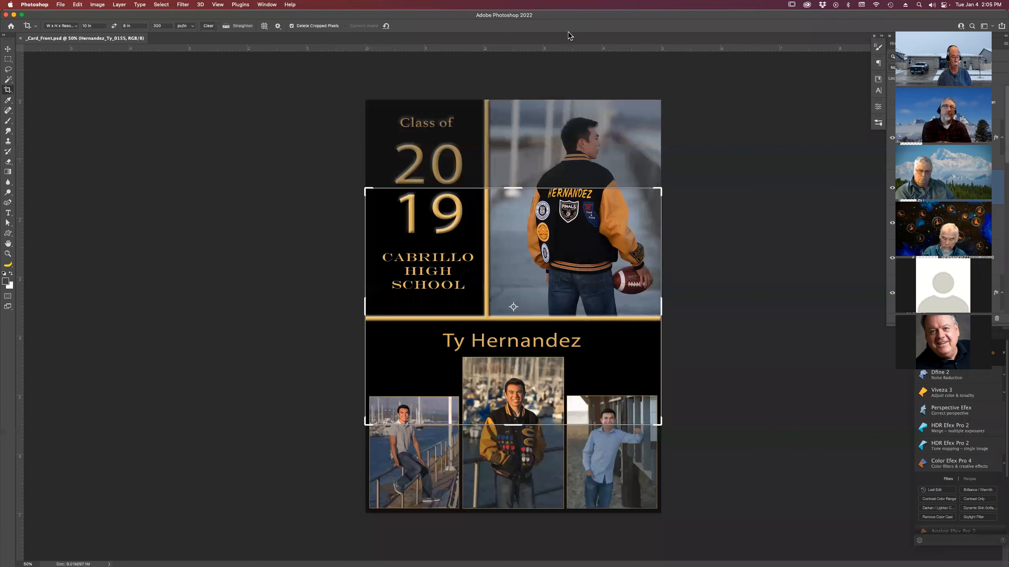
key("super+n")
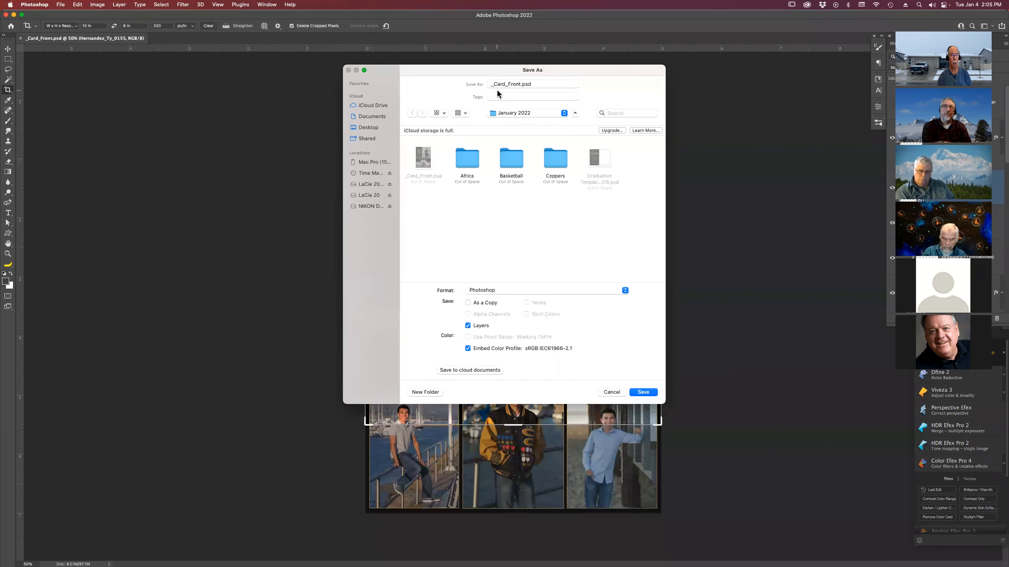
left_click(521, 85)
type("1")
key("Return")
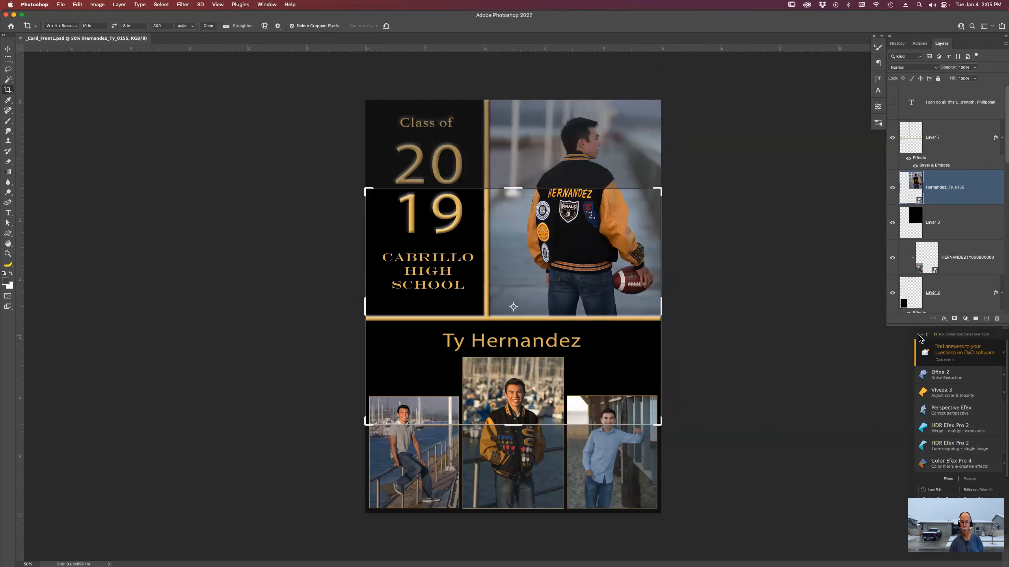
Close the floating DxO filter panel and the _Card_Front1.psd document.
left_click(918, 336)
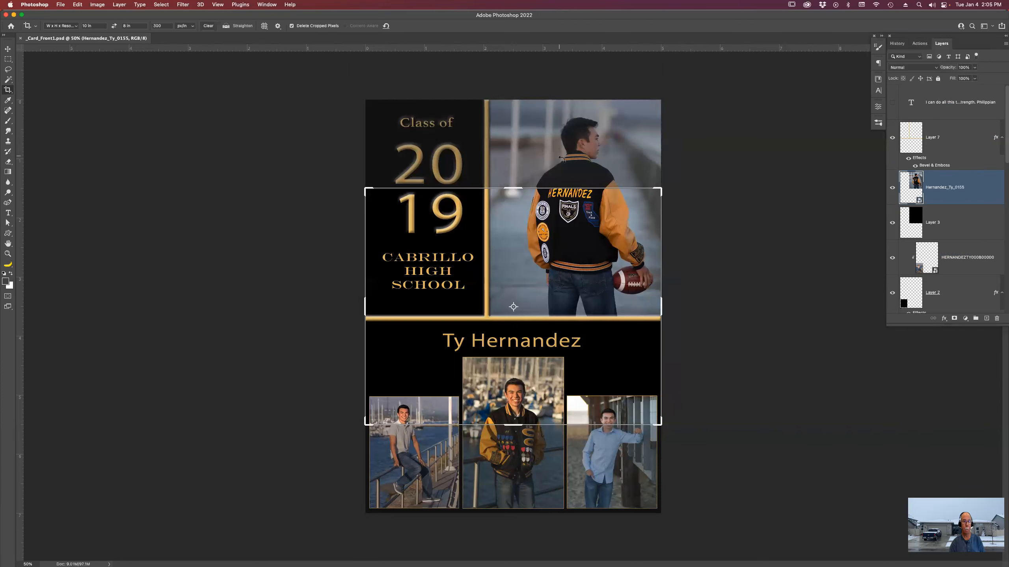
left_click(571, 129)
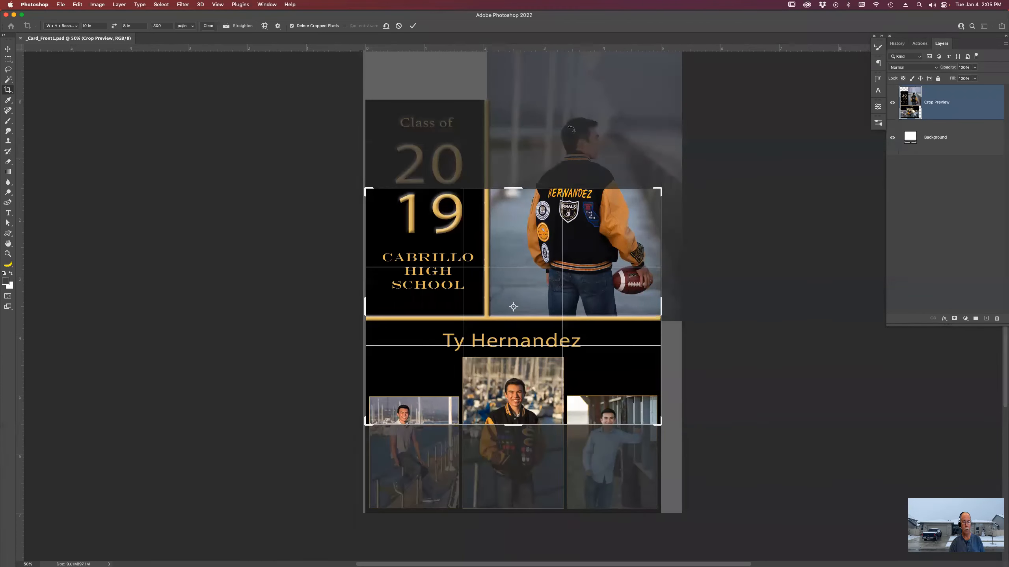
key("super+w")
left_click(534, 195)
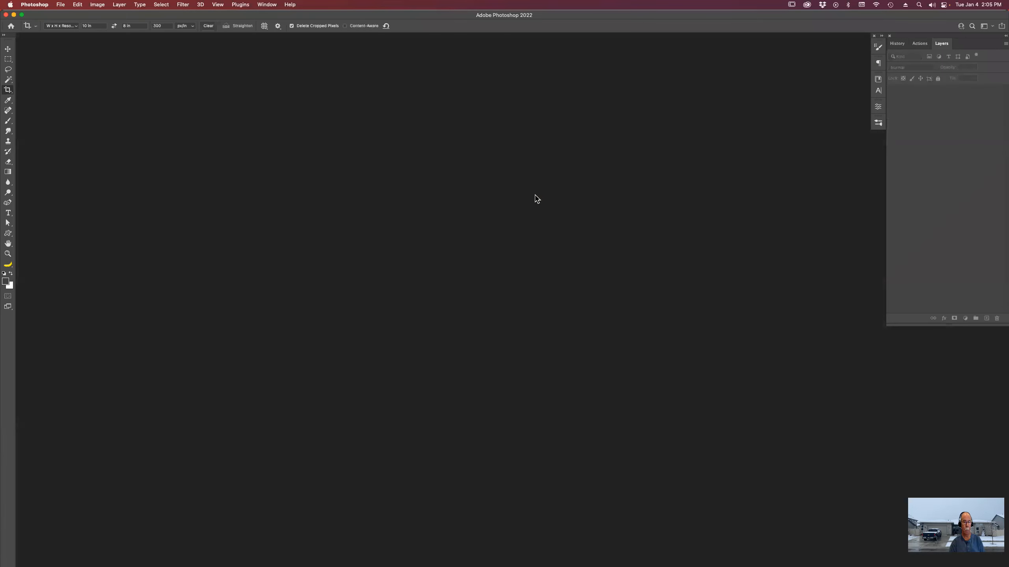
Switch to Bridge and rename _Card_Front1.psd as _Card_Front1.psdt, accepting the change of file extension.
key("super+Tab")
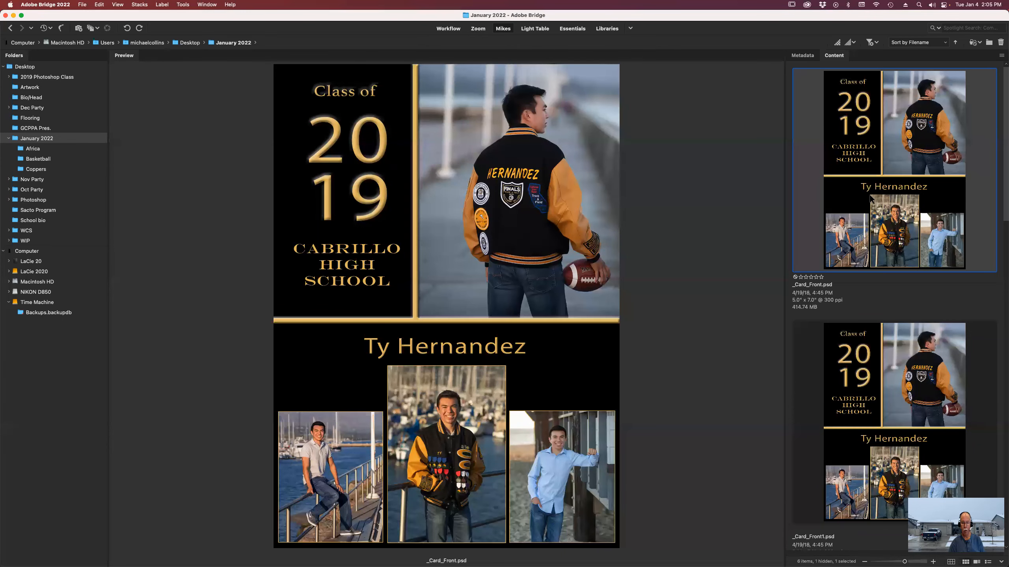
left_click(874, 391)
scroll(876, 390, "down", 3)
scroll(872, 385, "down", 3)
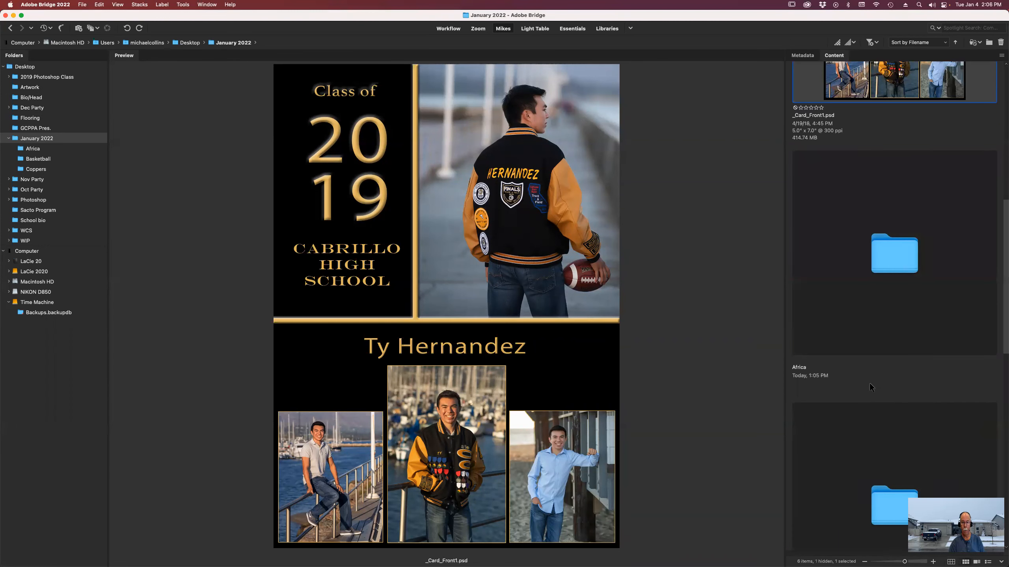
scroll(870, 383, "up", 3)
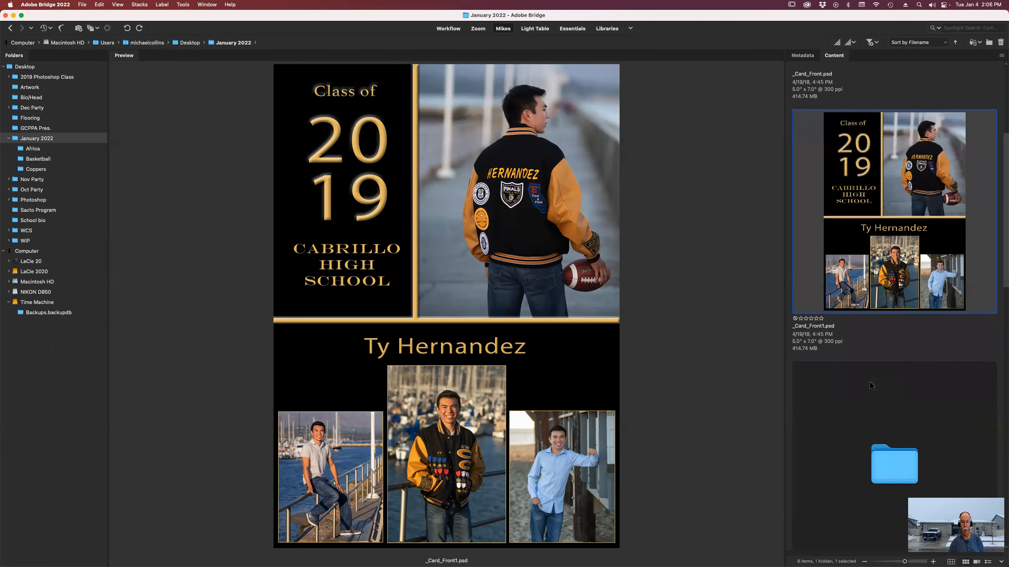
left_click(833, 327)
left_click(918, 326)
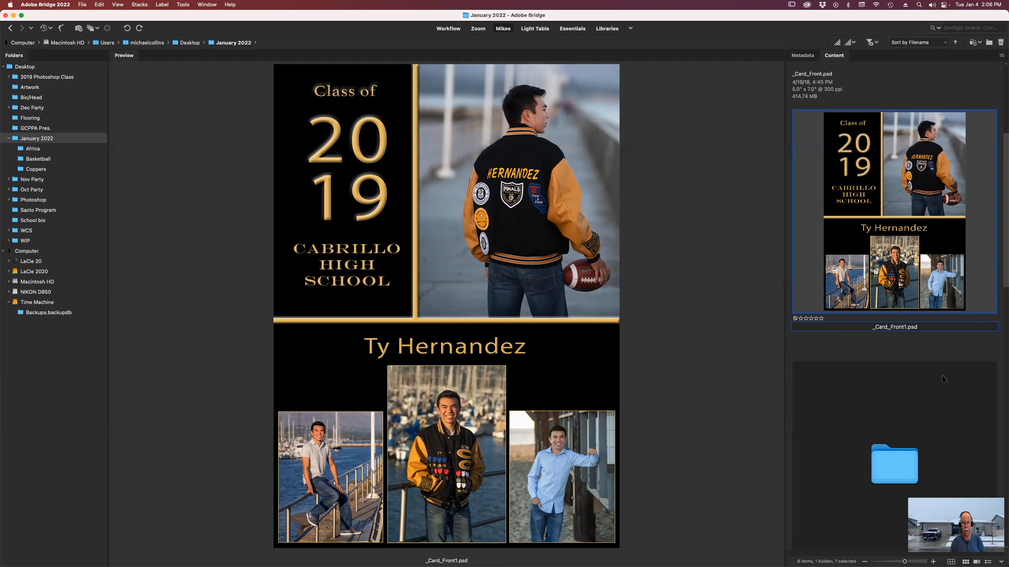
type("t")
key("Return")
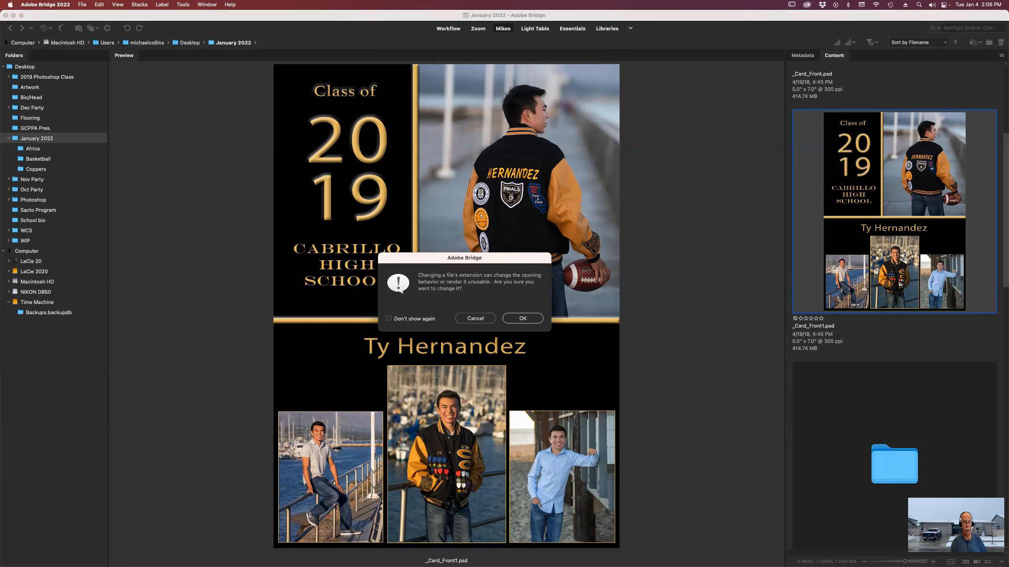
left_click(523, 319)
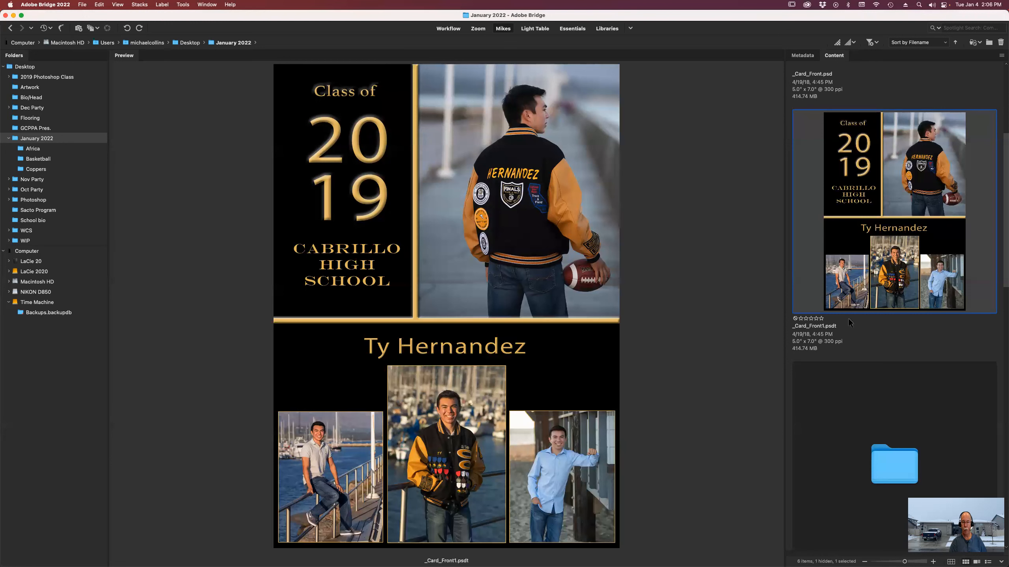
Open _Card_Front.psd in Photoshop, look through the available Save As formats, and close the file without saving.
double_click(869, 205)
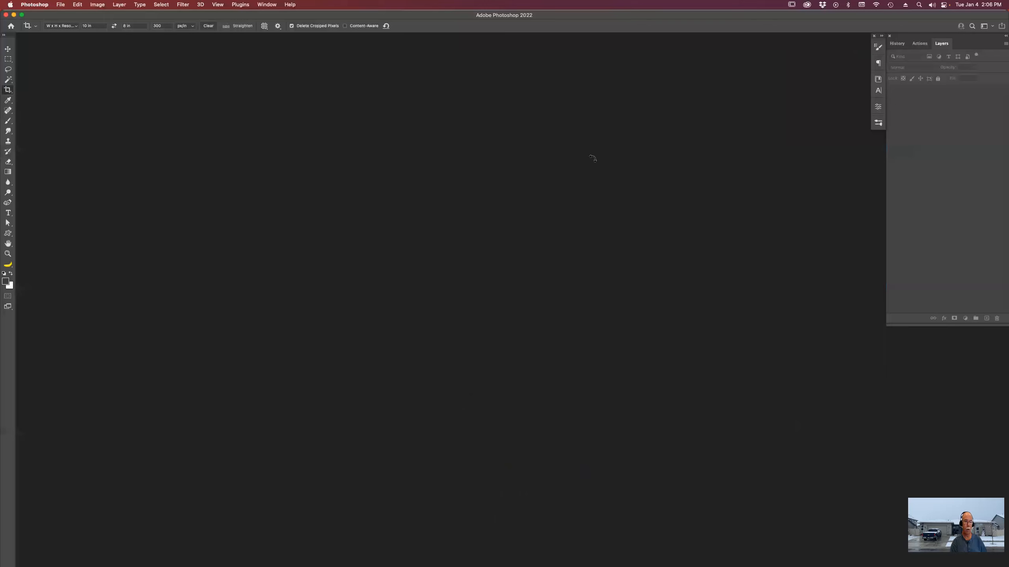
key("super+shift+s")
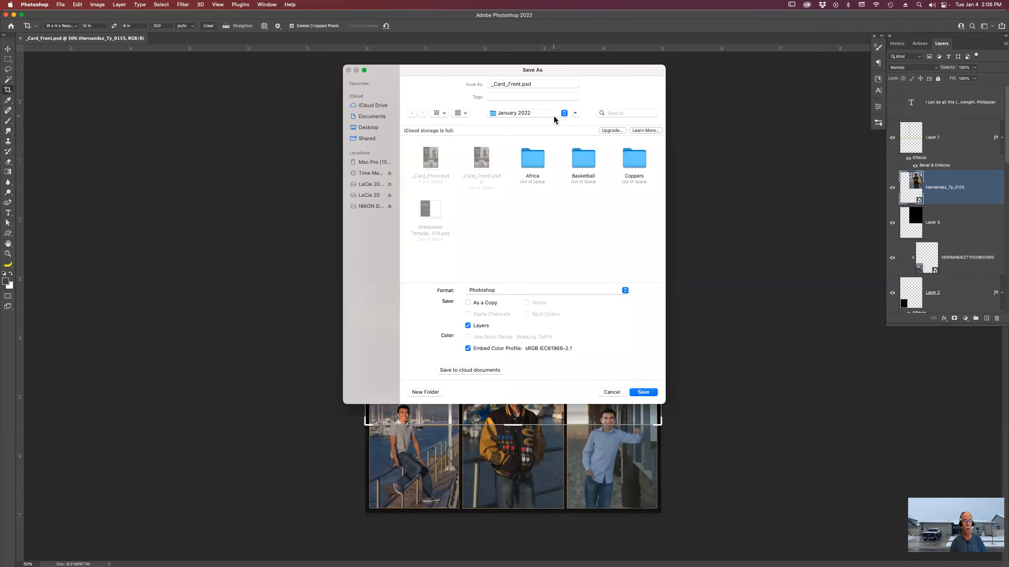
left_click(624, 292)
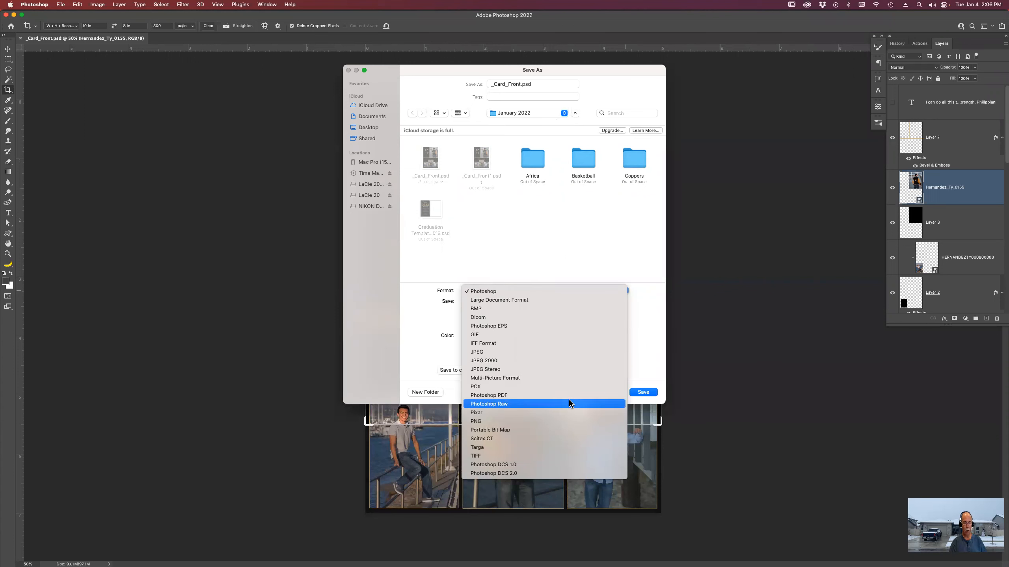
left_click(650, 370)
left_click(612, 391)
key("super+w")
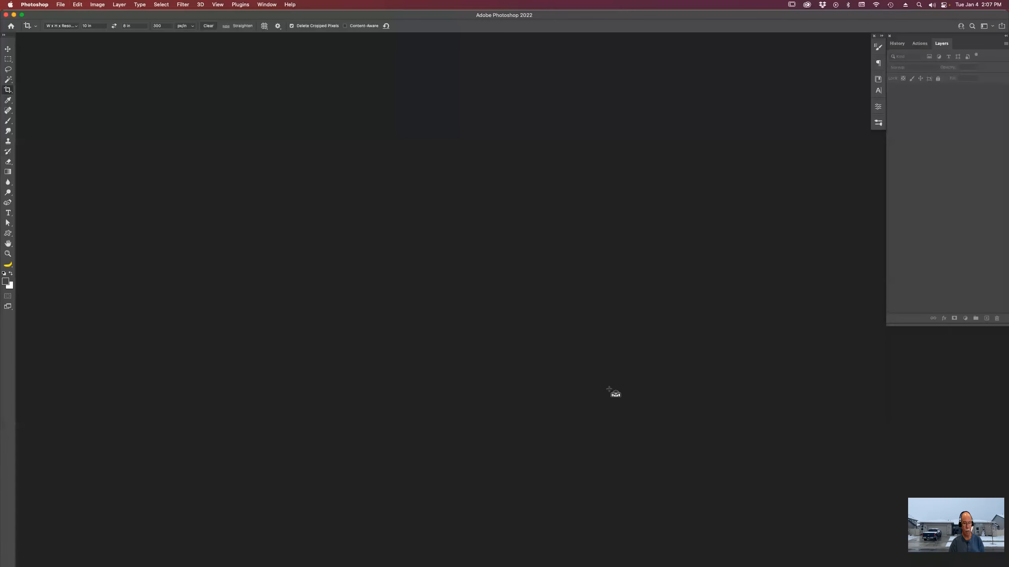
Switch to Bridge, open the template _Card_Front1.psdt in Photoshop to inspect it, and close the resulting document without saving.
key("super+Tab")
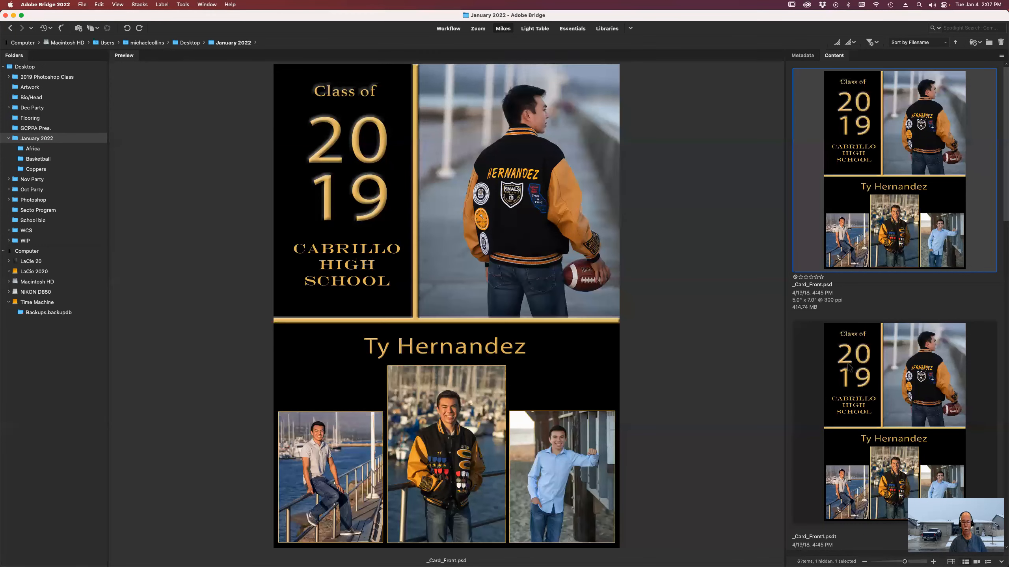
left_click(867, 376)
double_click(867, 376)
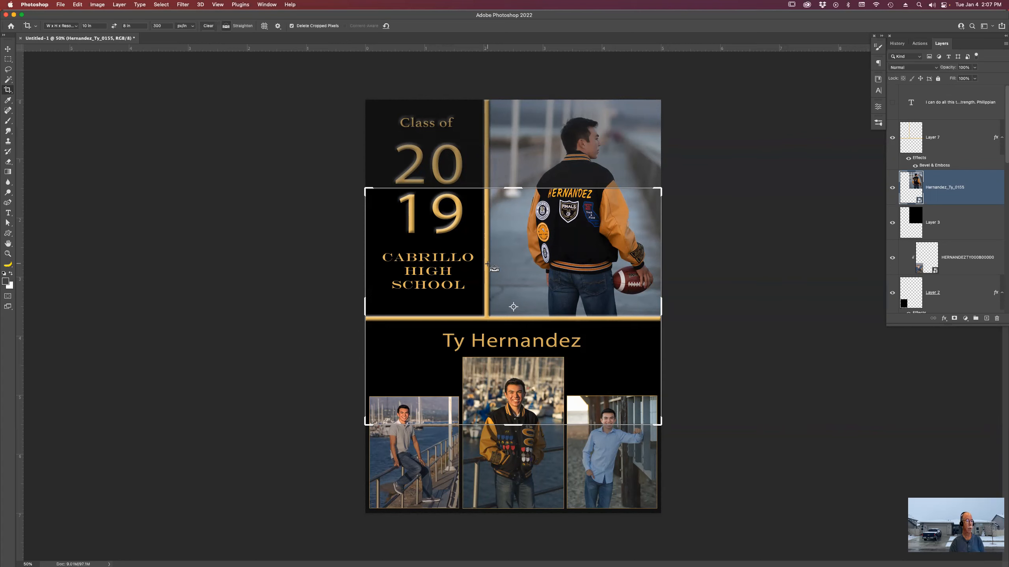
key("super+w")
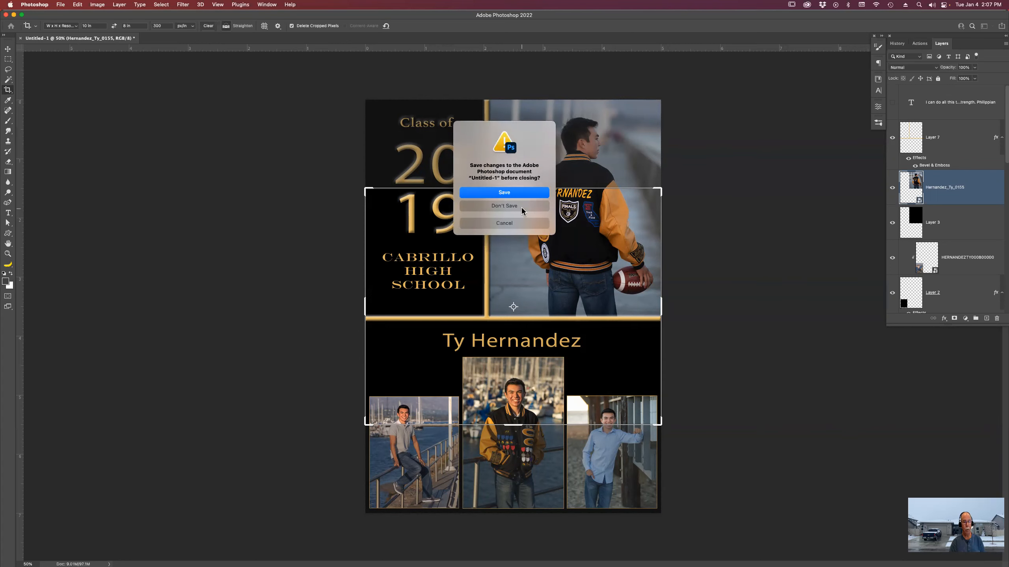
left_click(521, 207)
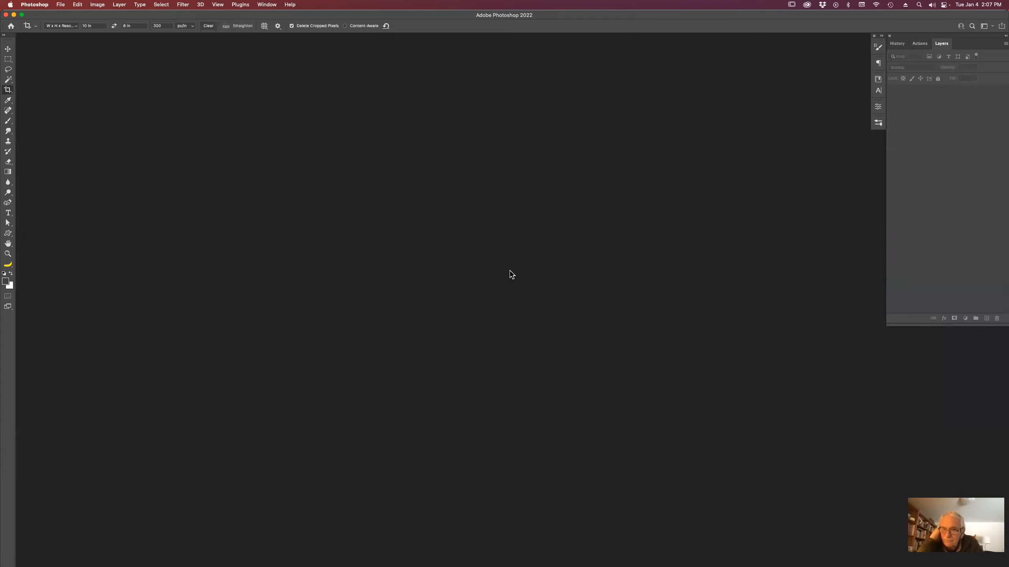
Switch to Bridge, open Untitled-3.psd from the Africa folder in Photoshop, and replace the Crop tool with the Zoom tool.
key("super+Tab")
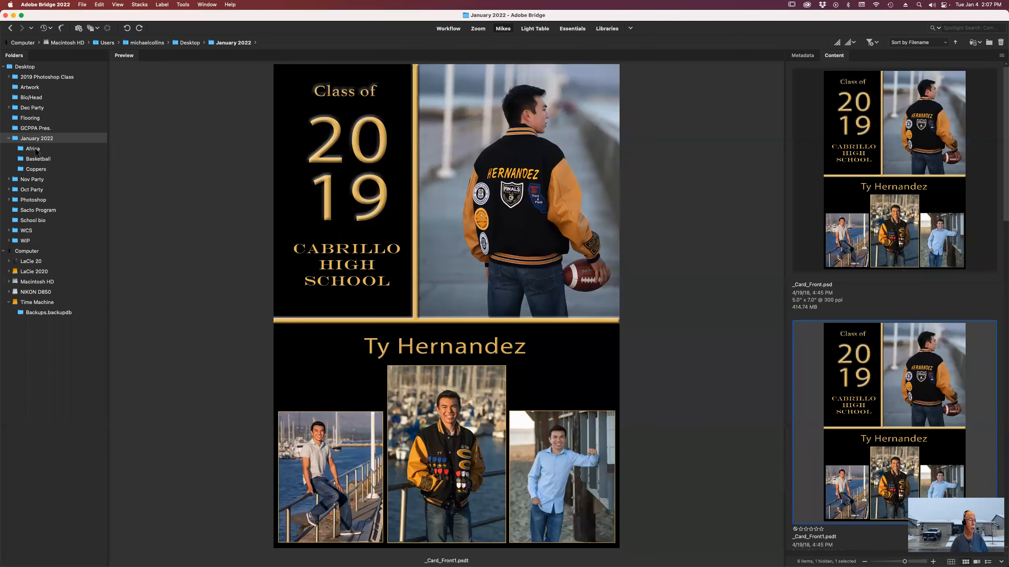
left_click(34, 150)
scroll(910, 360, "down", 10)
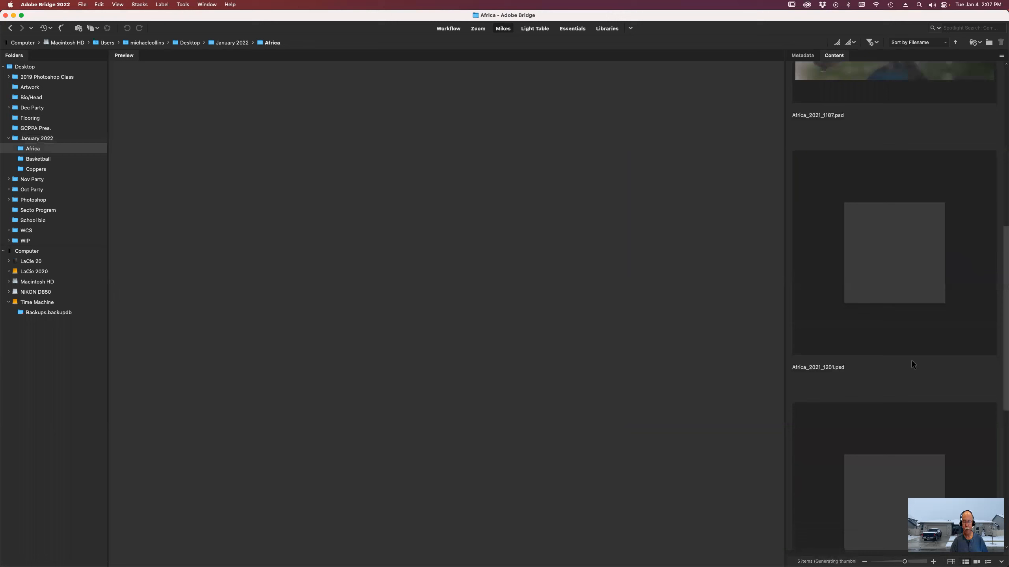
left_click(899, 416)
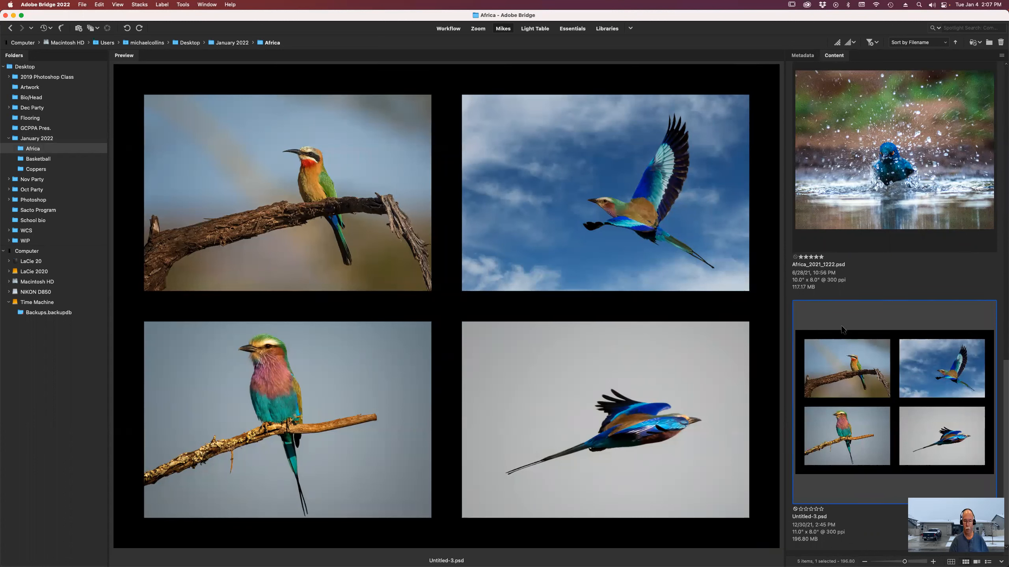
double_click(821, 312)
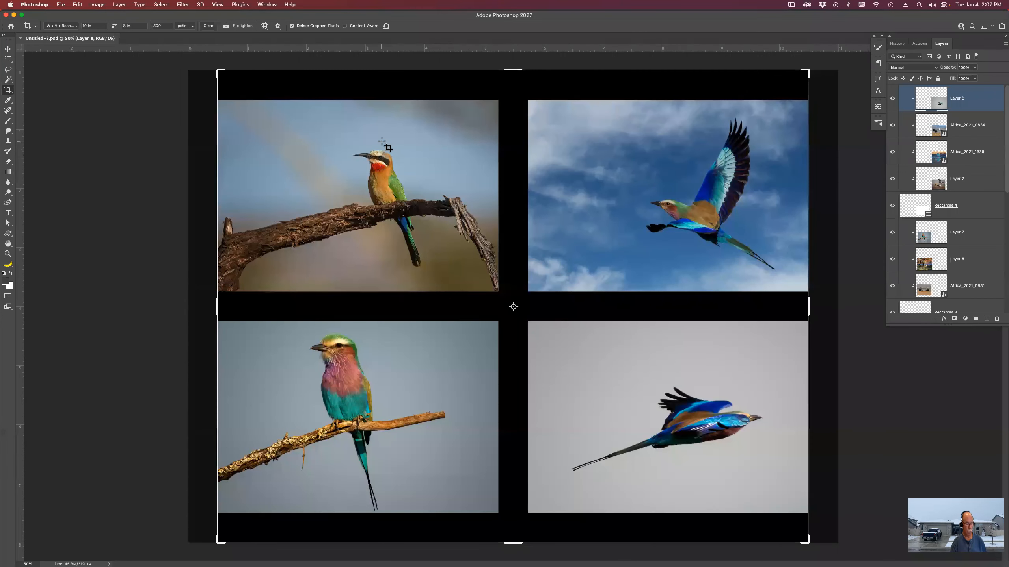
key("z")
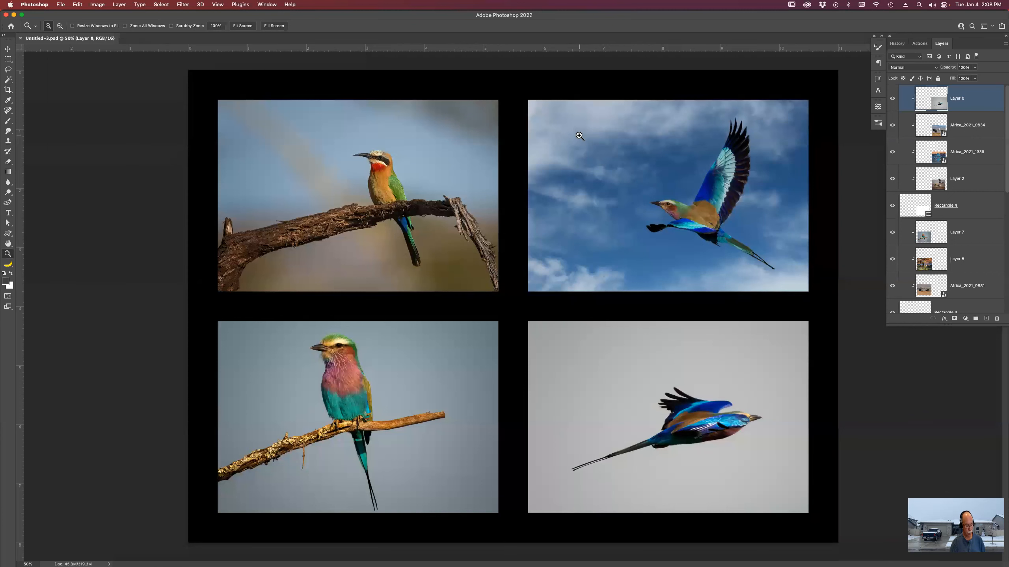
Create a new document 11 inches wide and 8 inches high at 300 pixels/inch with a black background.
key("super+n")
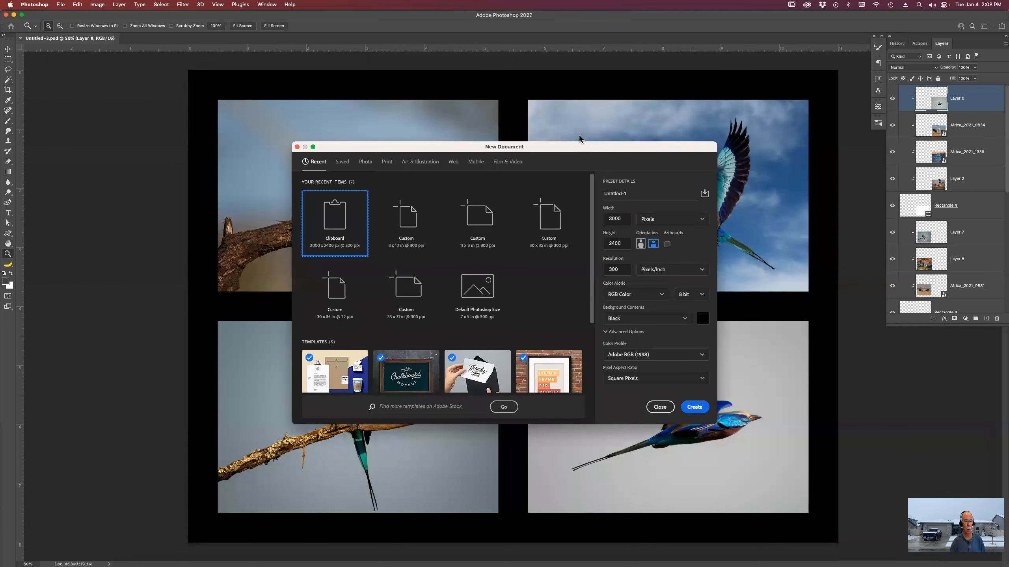
left_click(685, 225)
left_click(671, 249)
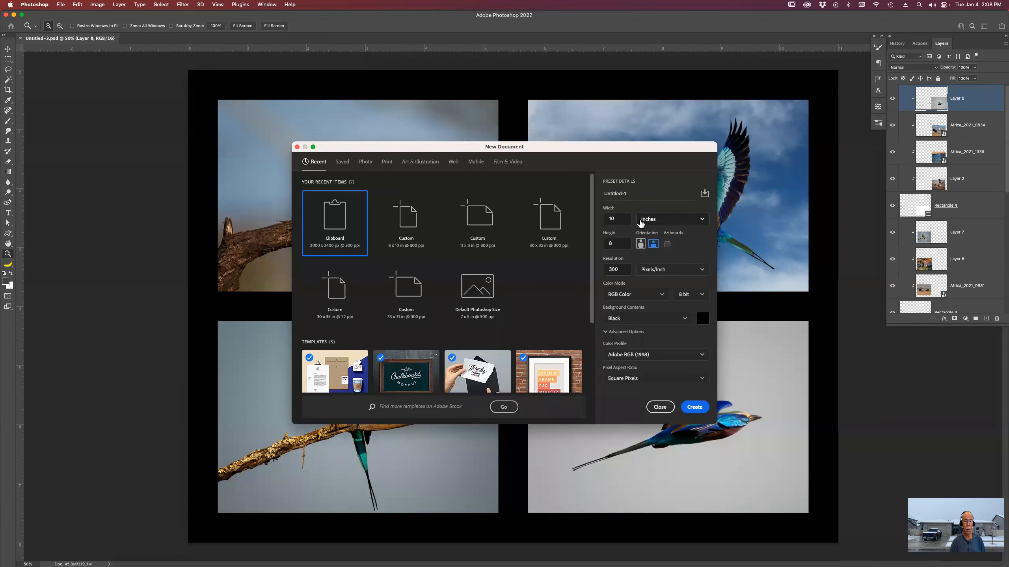
left_click(629, 217)
type("11")
key("Tab")
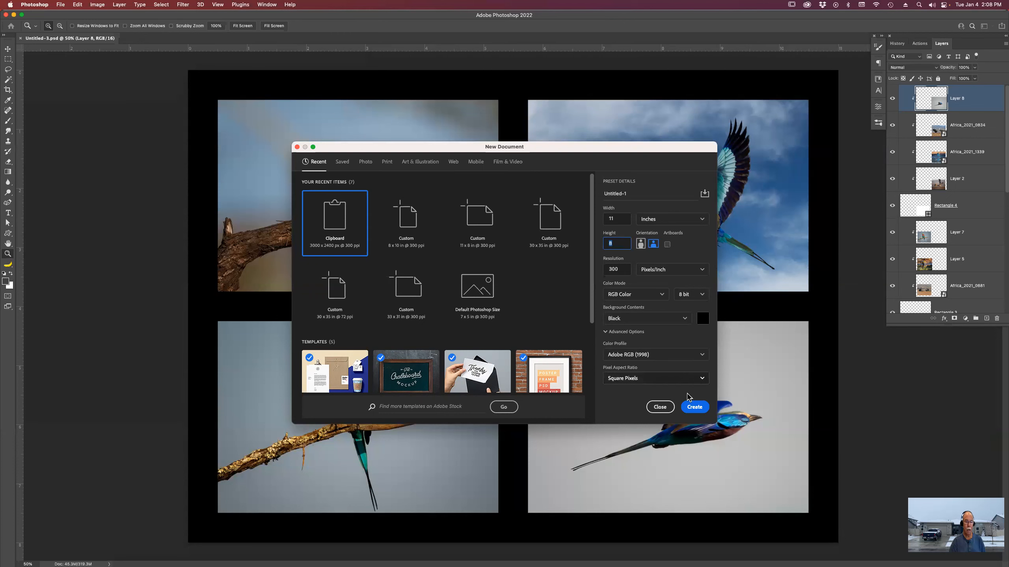
left_click(694, 407)
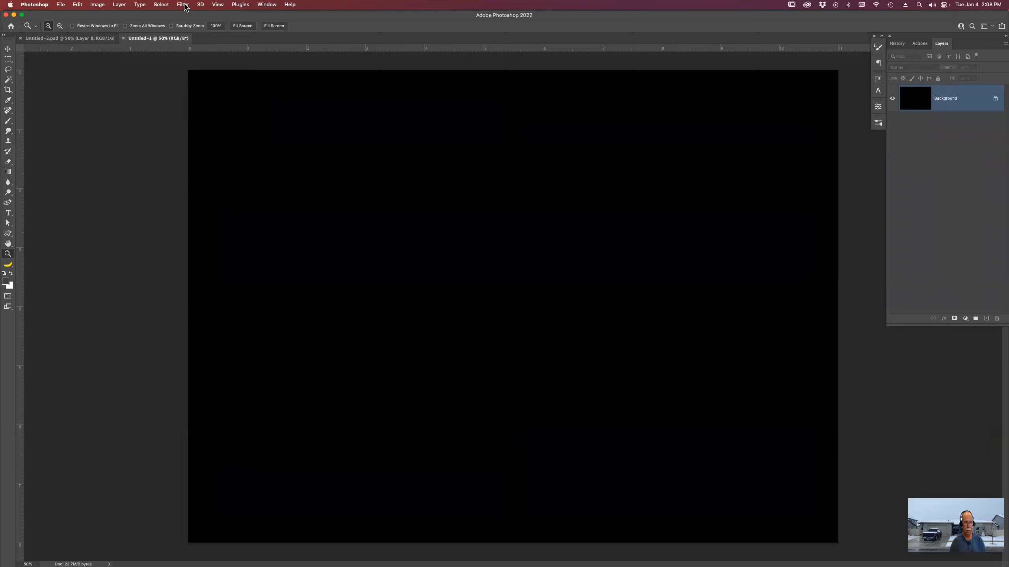
Open the New Guide Layout settings for the blank black document.
left_click(219, 5)
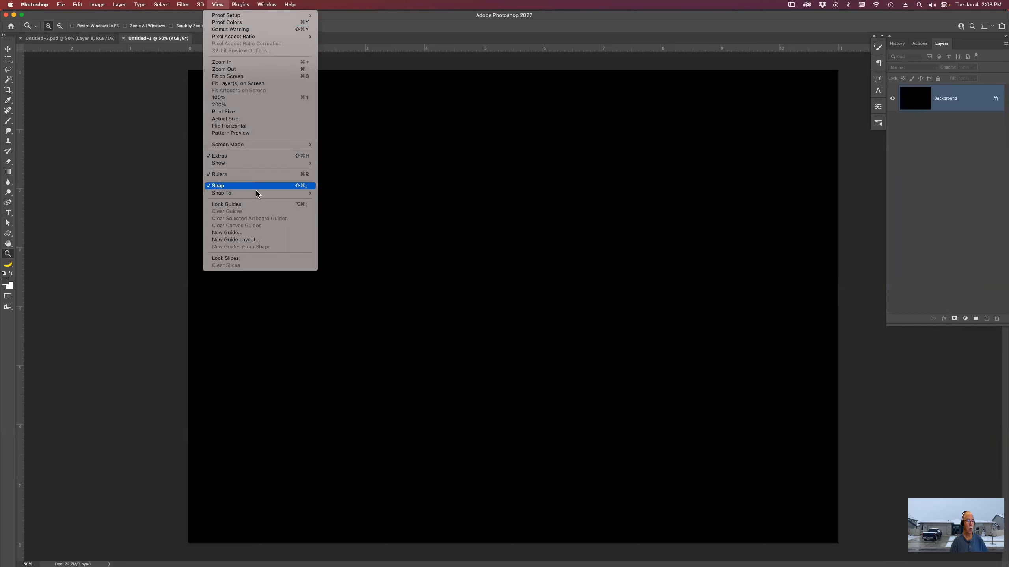
left_click(258, 240)
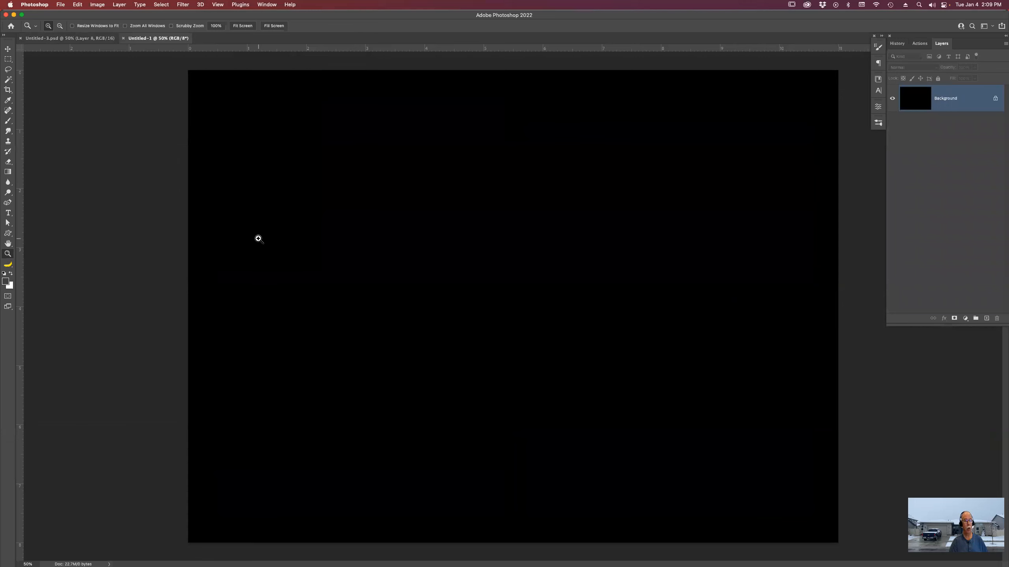
left_click(218, 5)
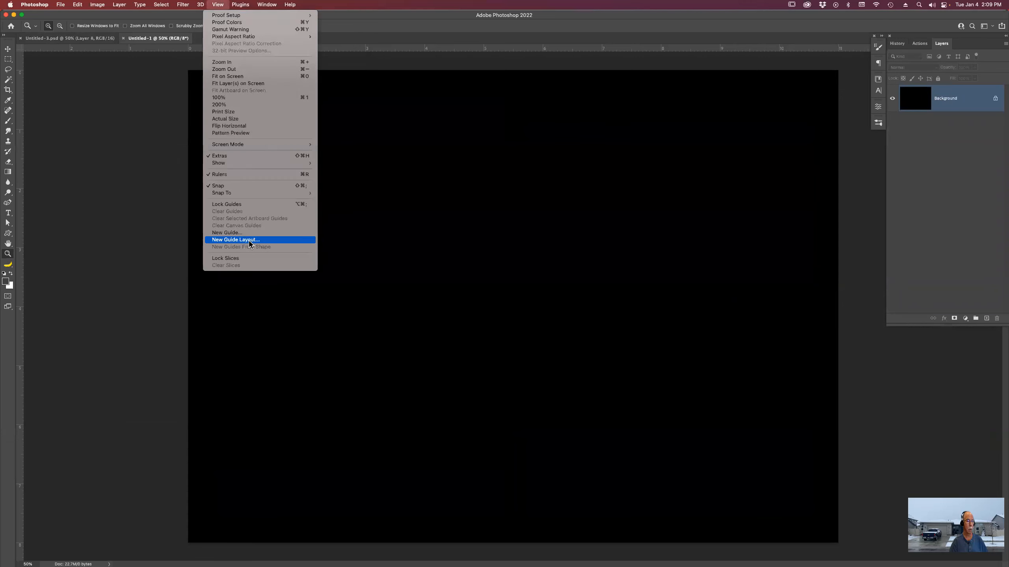
left_click(306, 244)
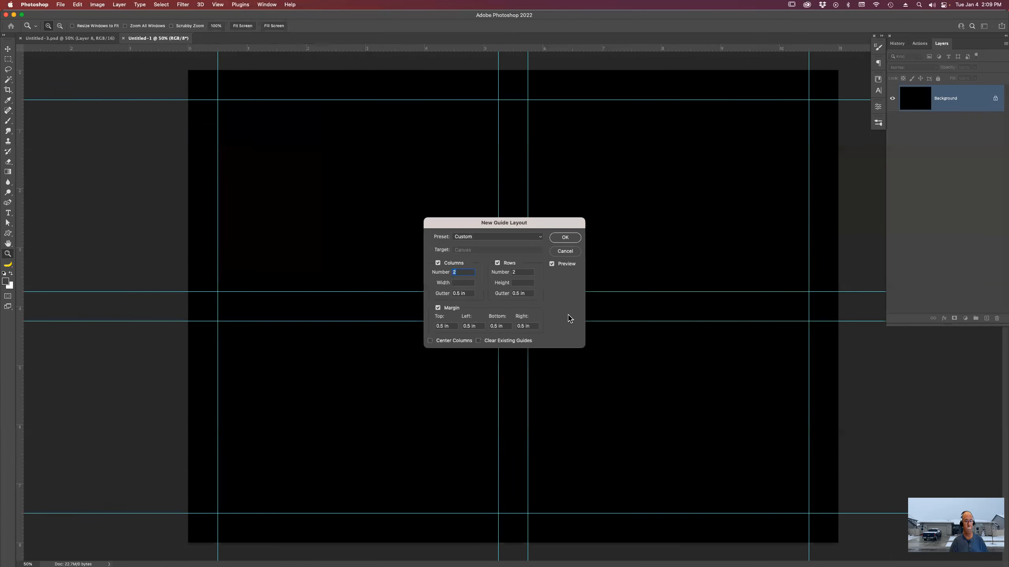
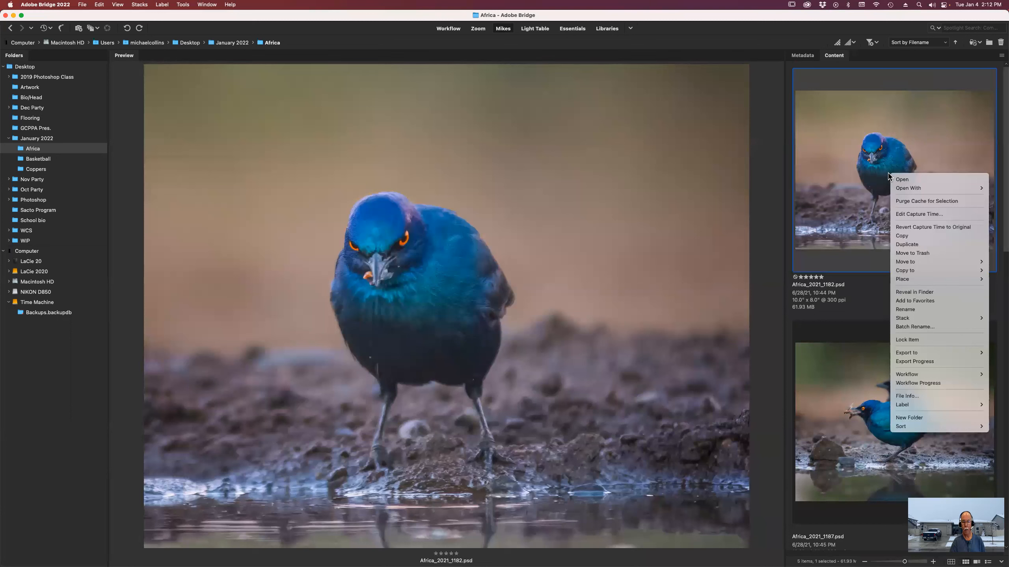
Place Africa_2021_1182.psd from Bridge into the Photoshop layout and scale it to about 47.83% over the Top Left frame.
mouse_move(916, 280)
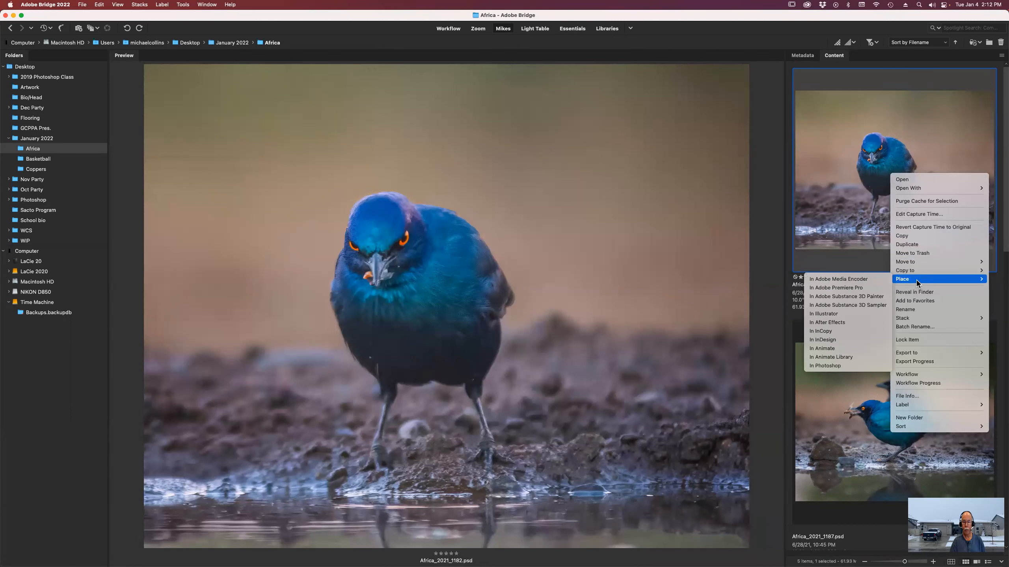
left_click(854, 366)
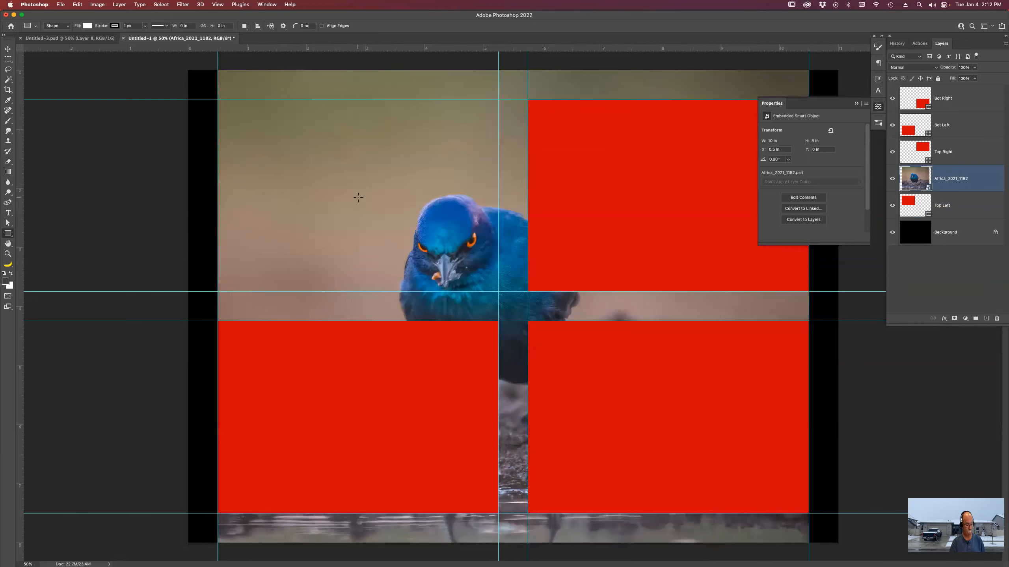
key("super+t")
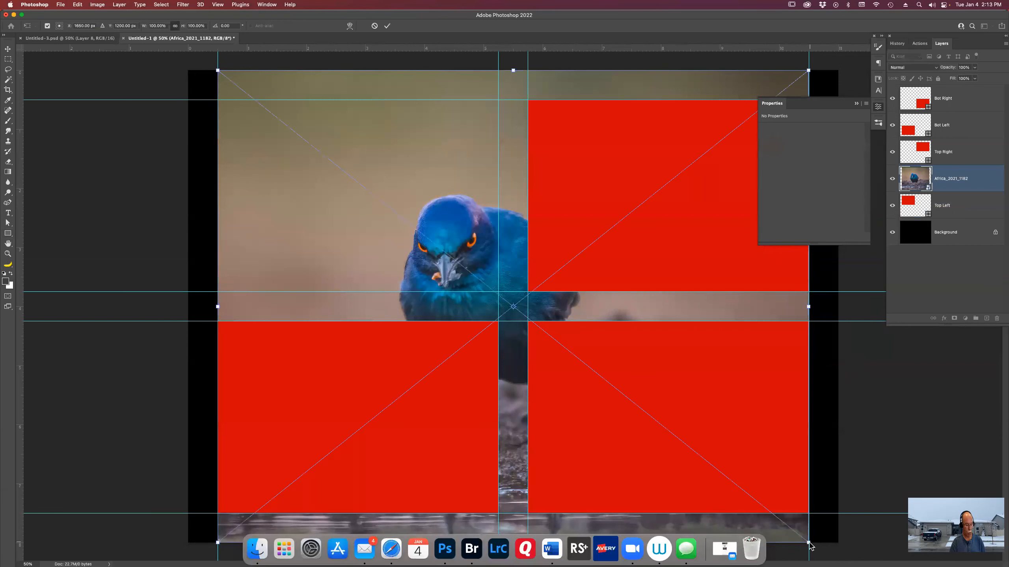
left_click_drag(808, 543, 570, 208)
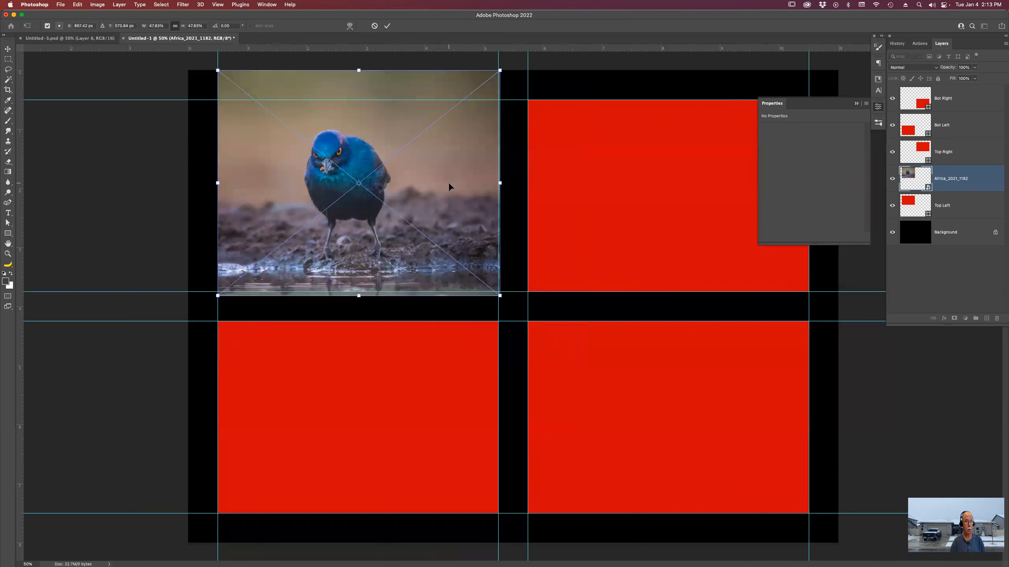
key("Return")
key("u")
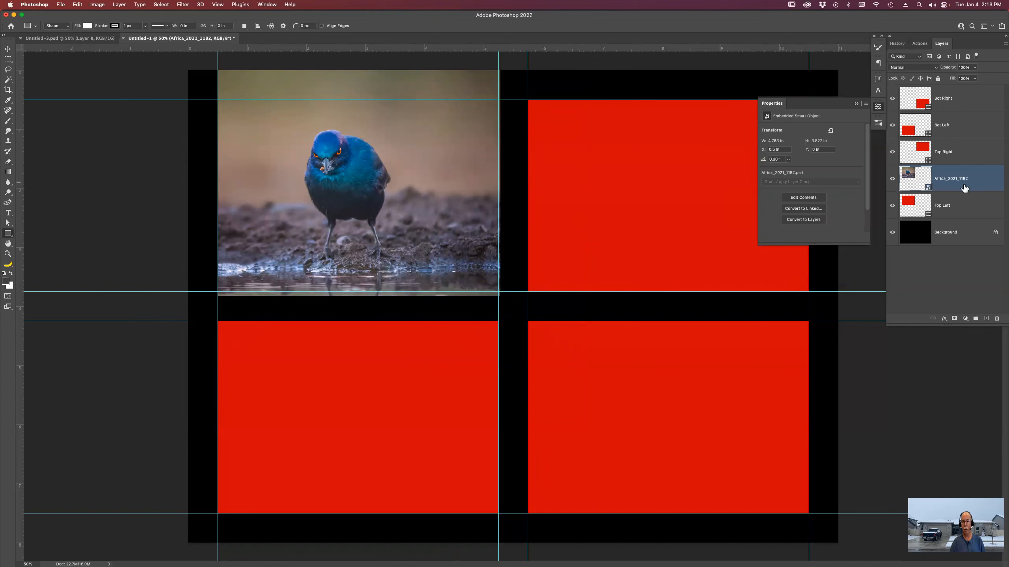
Create a clipping mask that clips the Africa_2021_1182 layer to the Top Left shape.
left_click_drag(962, 194, 953, 188)
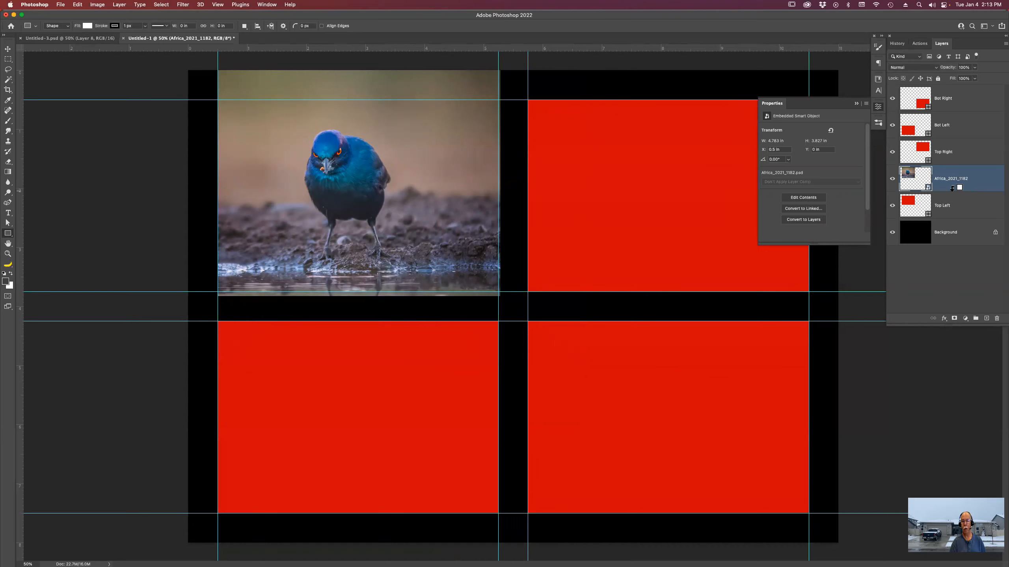
left_click(1003, 45)
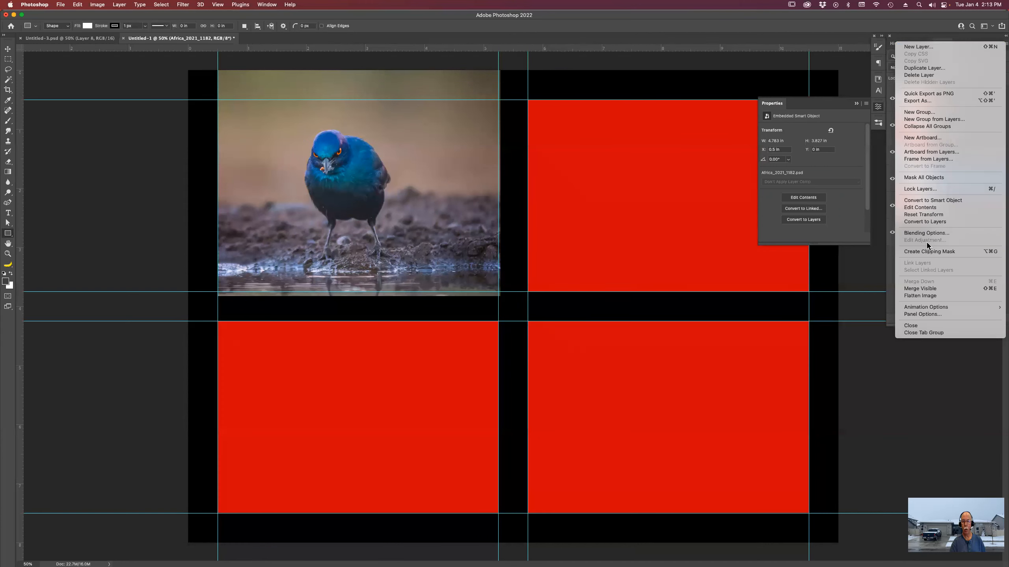
left_click(973, 251)
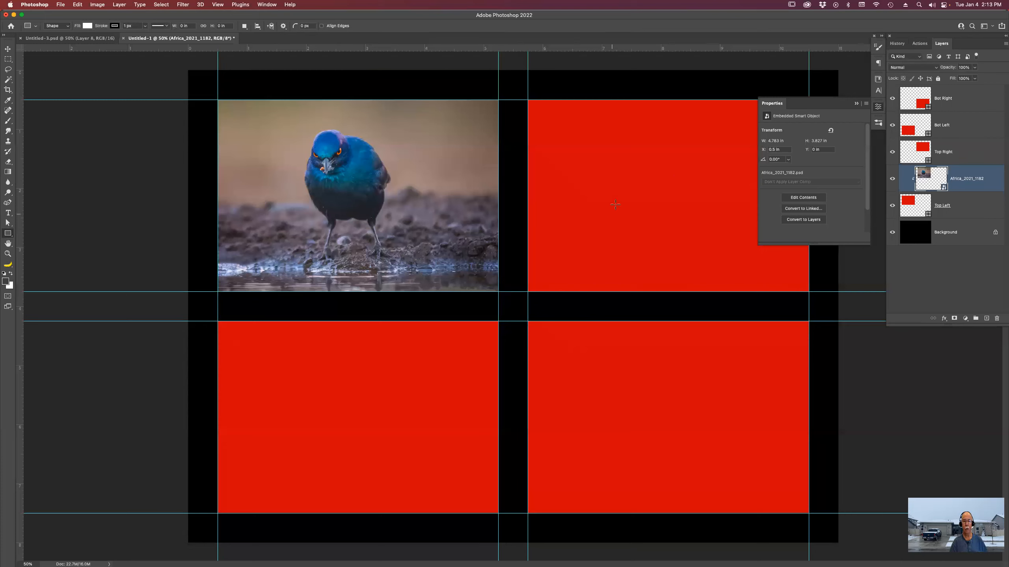
Place Africa_2021_1187.psd from Bridge into the Photoshop layout directly above the Top Right layer.
left_click(952, 158)
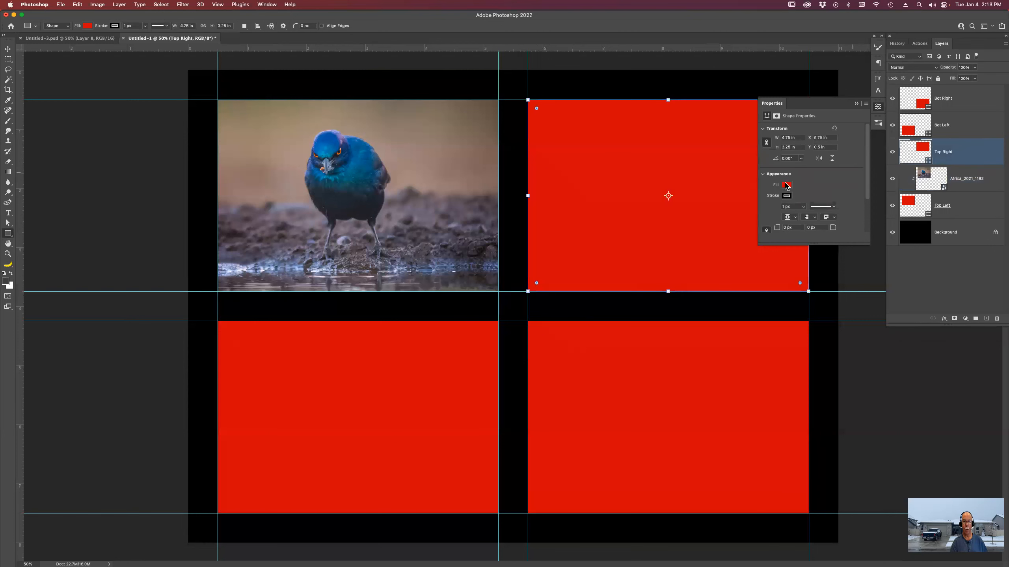
key("super+Tab")
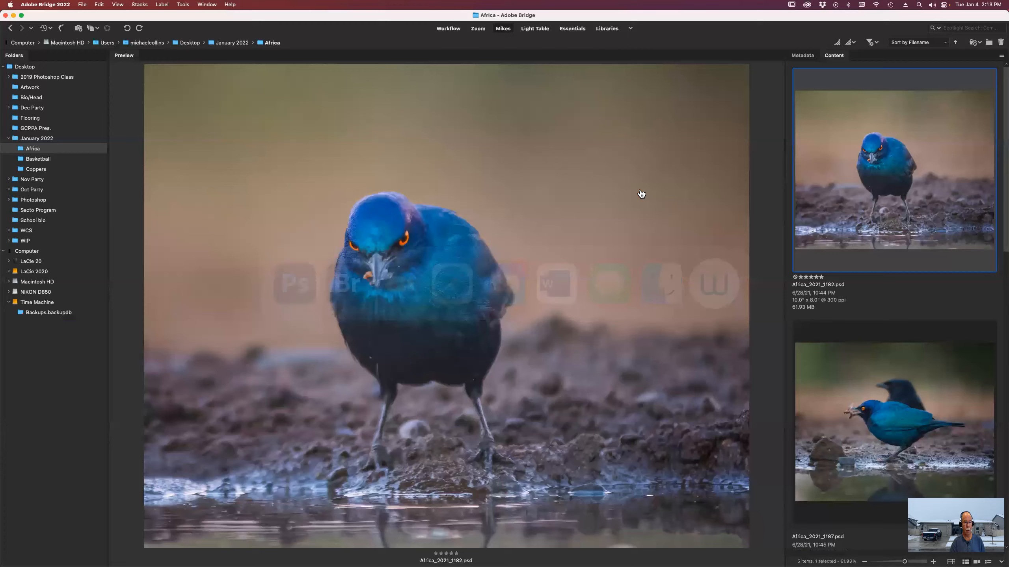
scroll(840, 320, "down", 5)
left_click(858, 203)
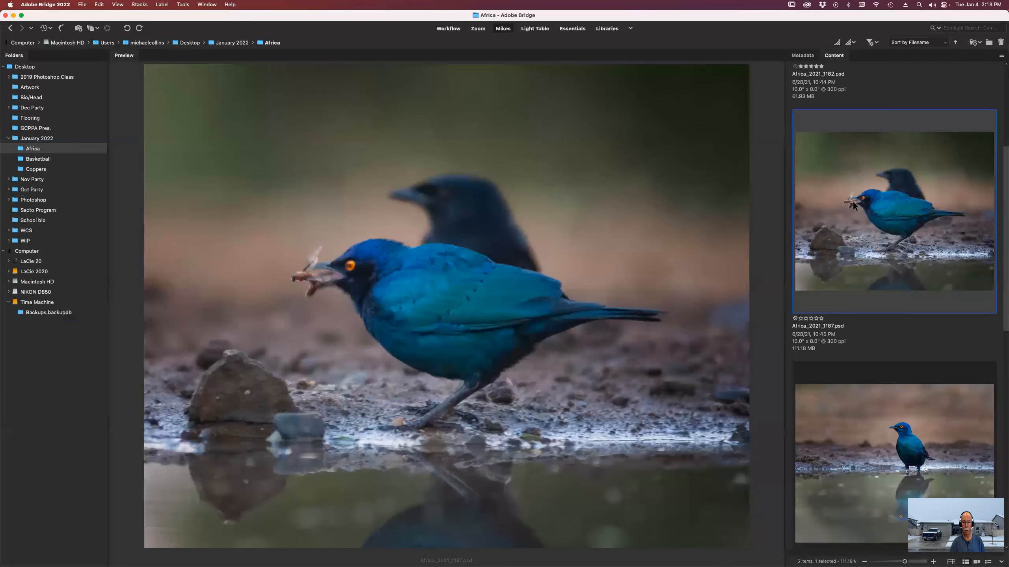
right_click(895, 217)
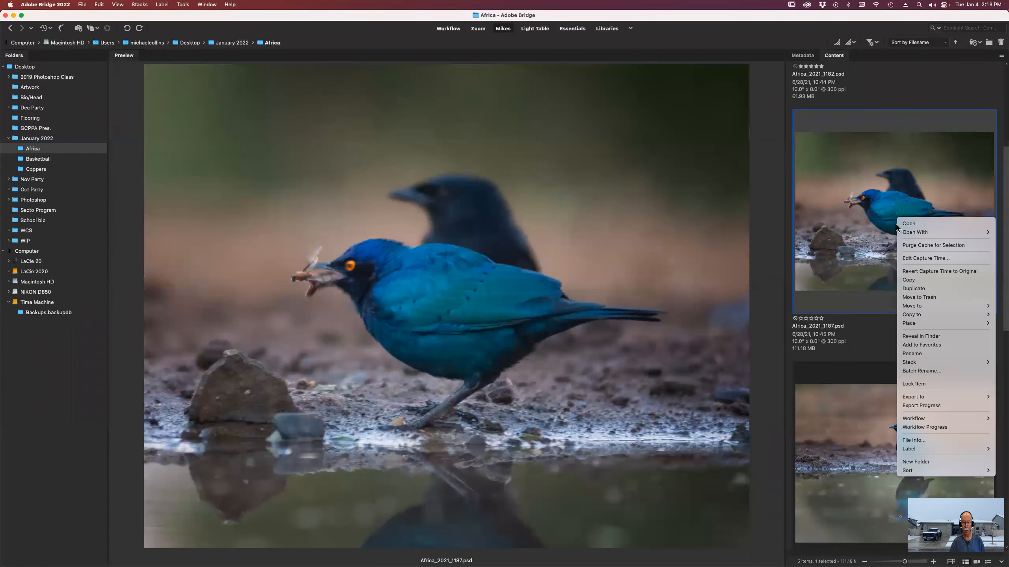
mouse_move(913, 324)
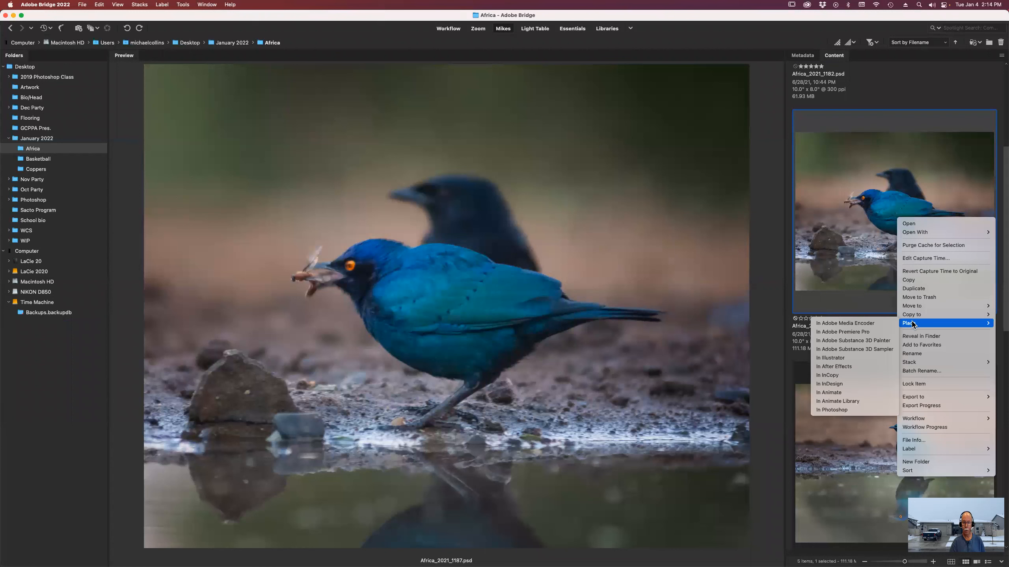
left_click(862, 414)
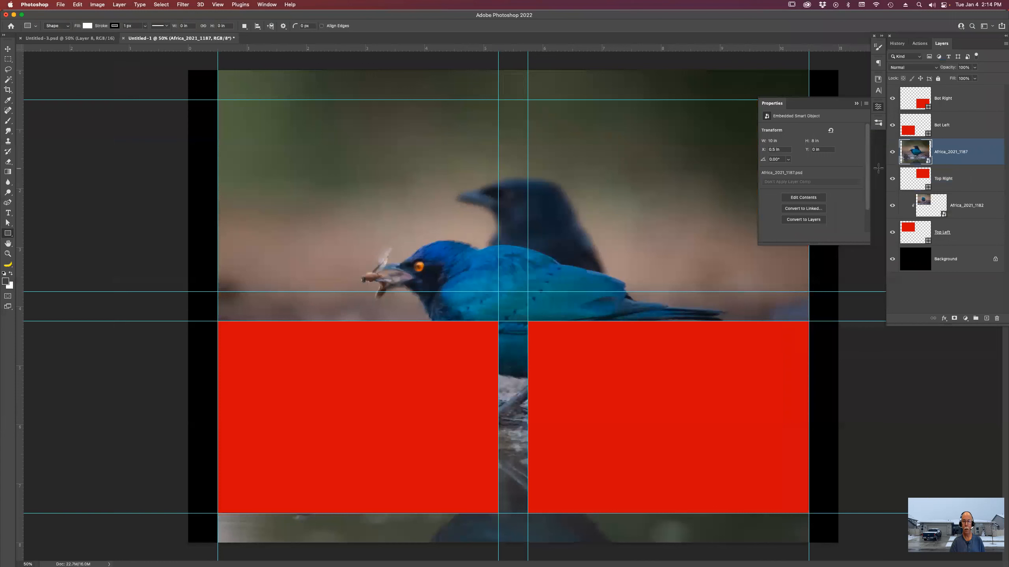
Scale the Africa_2021_1187 photo to about 50.72% over the Top Right frame and clip it to that shape.
key("super+t")
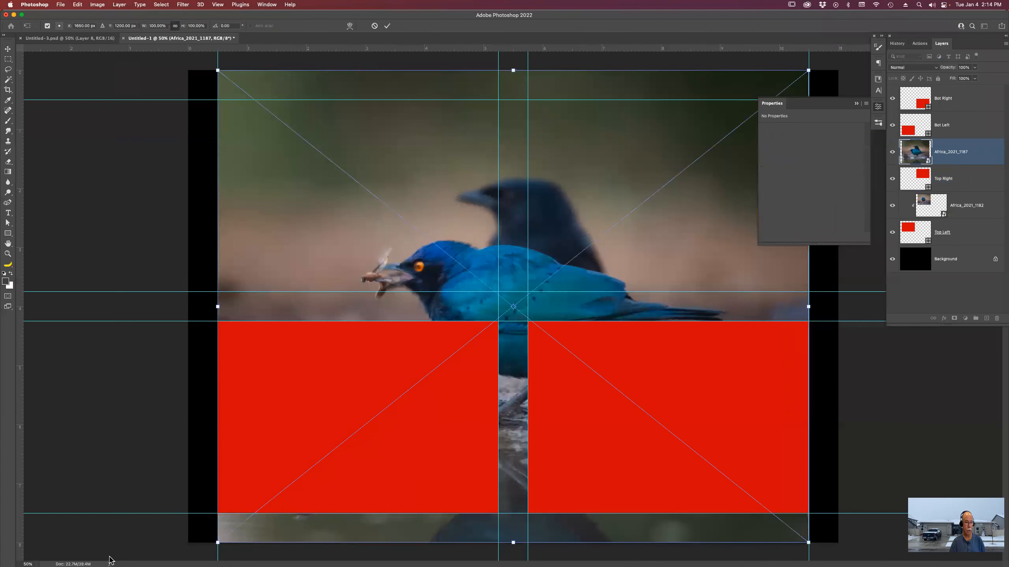
left_click_drag(222, 545, 549, 338)
left_click_drag(577, 293, 582, 292)
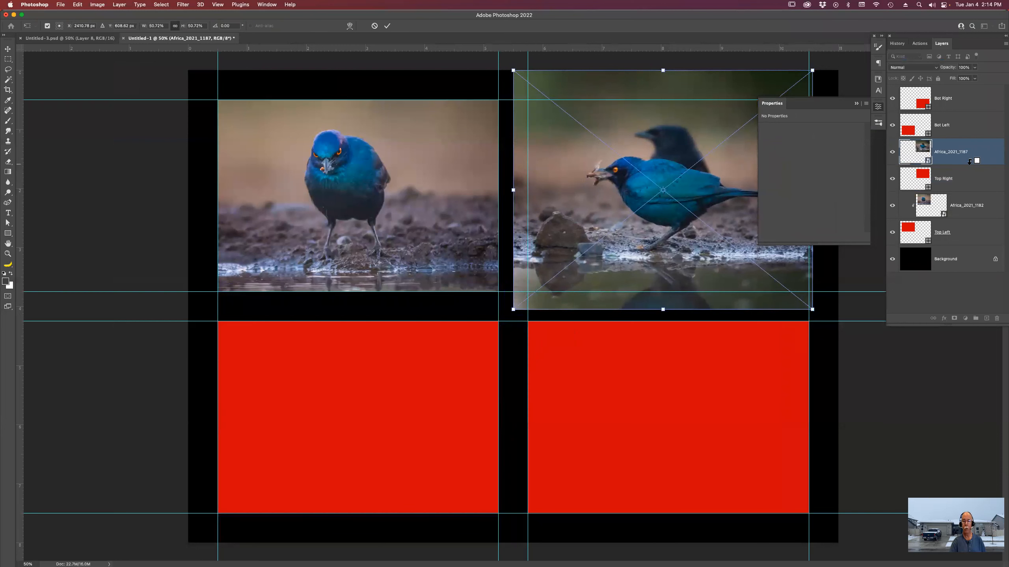
left_click(969, 161, "alt")
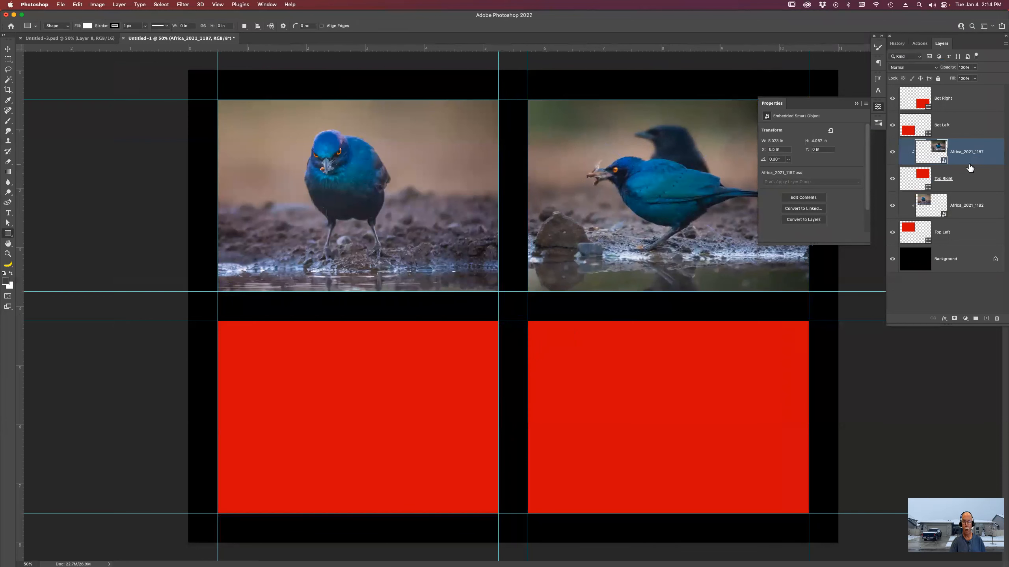
Place Africa_2021_1222.psd from Bridge into the Photoshop layout directly above the Bot Left layer.
left_click(953, 125)
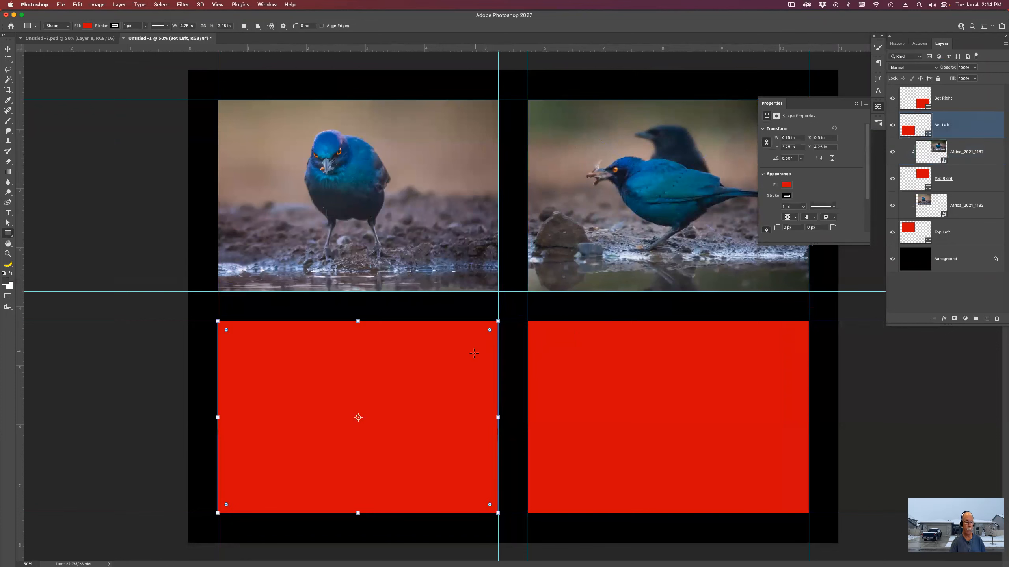
key("super+Tab")
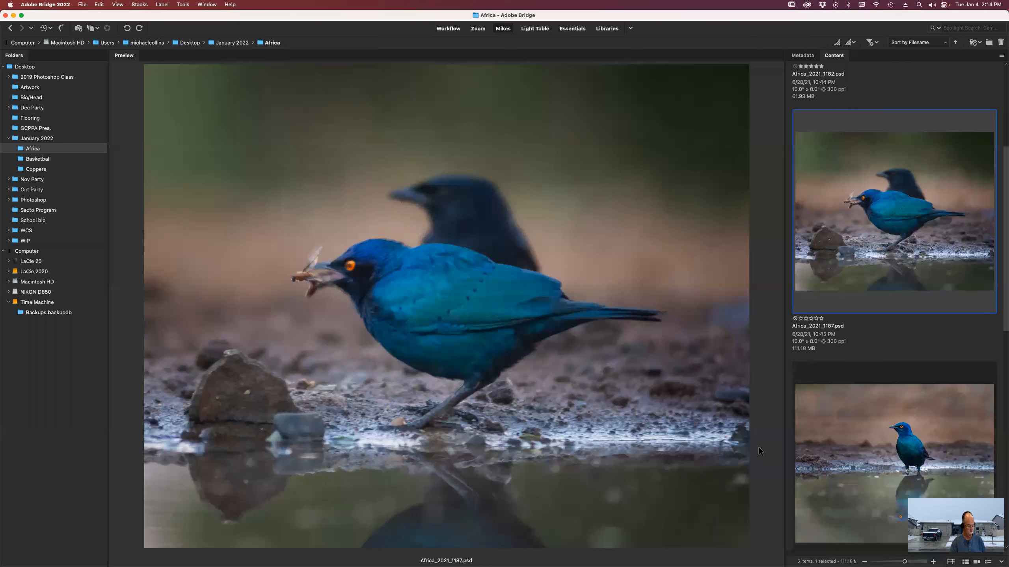
left_click(819, 414)
scroll(836, 409, "down", 3)
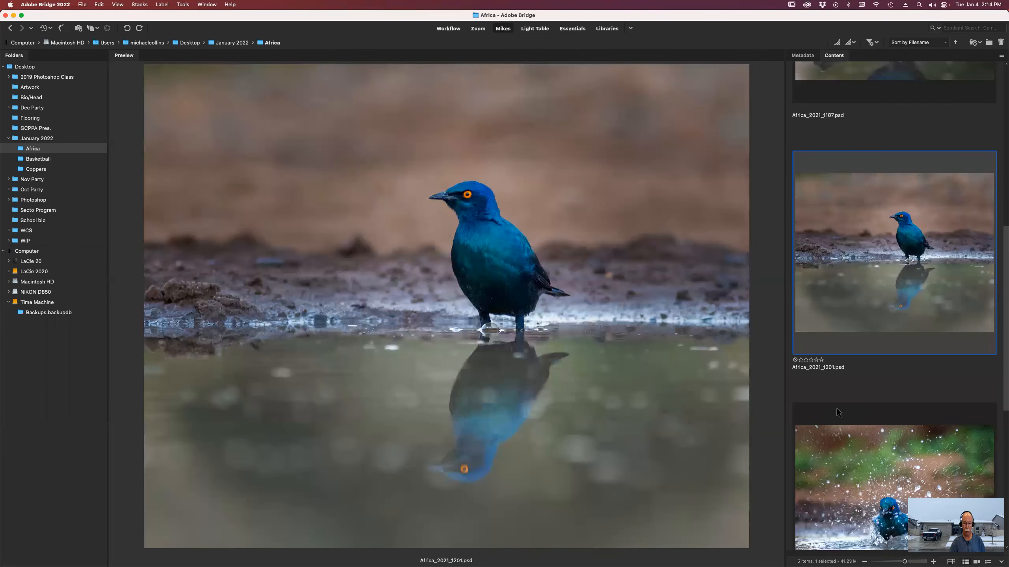
left_click(833, 456)
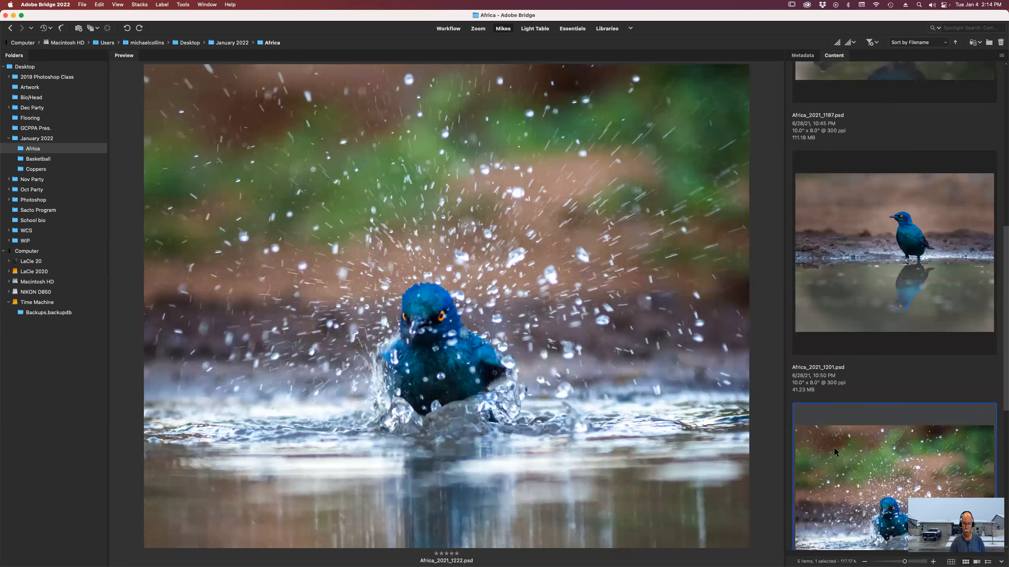
right_click(833, 447)
mouse_move(868, 409)
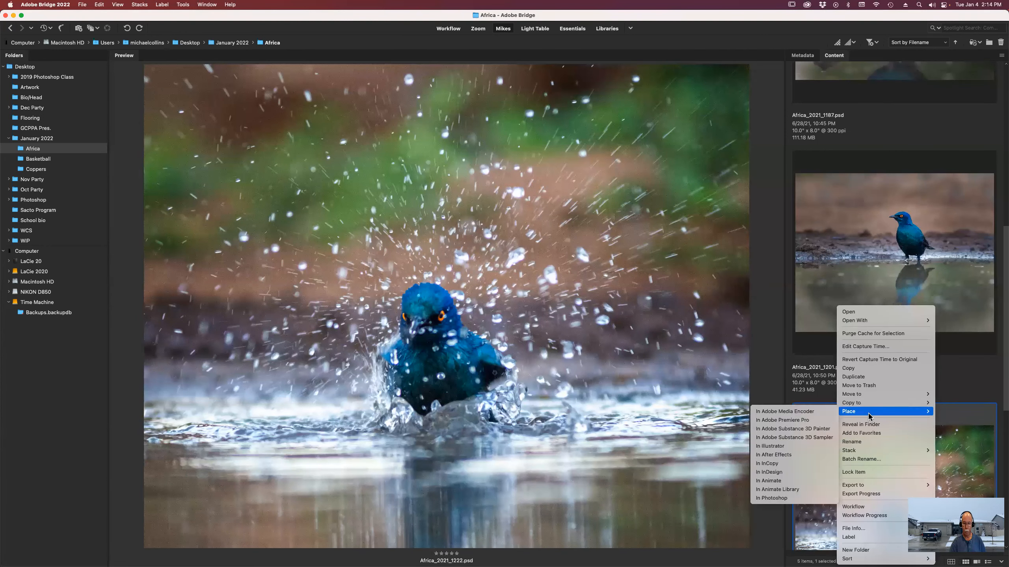
left_click(802, 499)
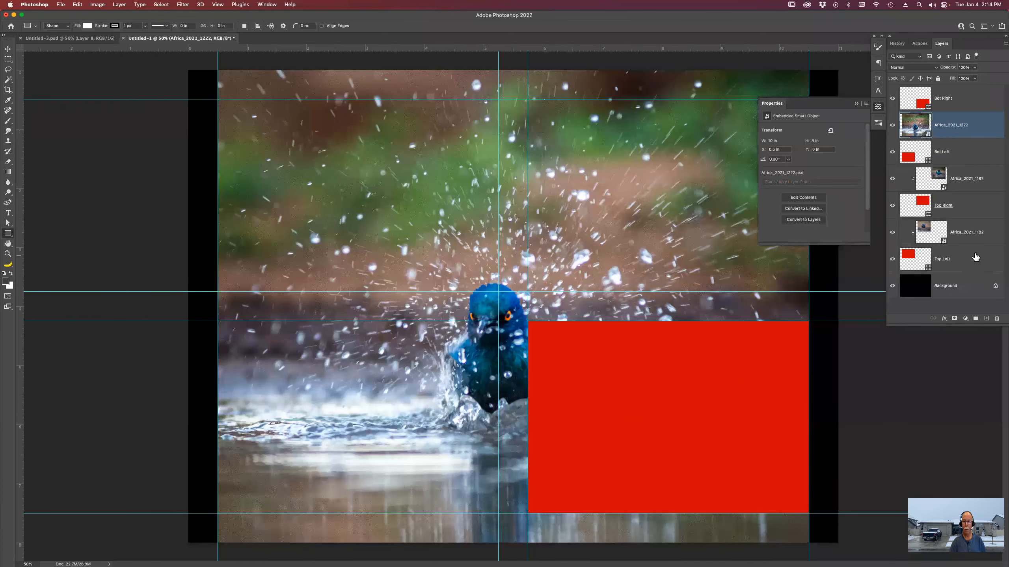
Clip the Africa_2021_1222 photo to the Bot Left shape and scale it to about 4.97 in wide, centering the bird in the frame.
left_click_drag(964, 140, 964, 136)
left_click(964, 136, "alt")
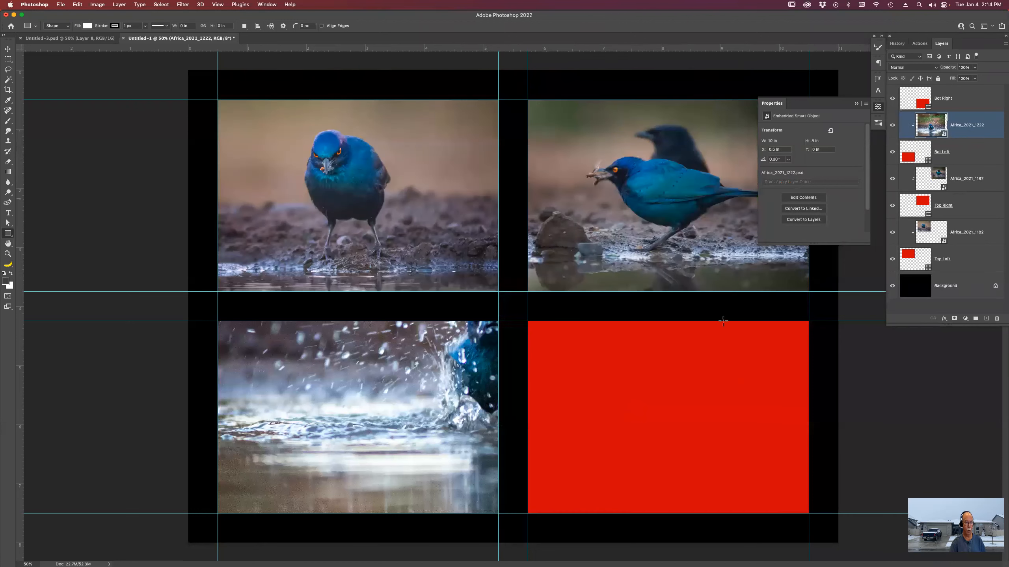
key("super+t")
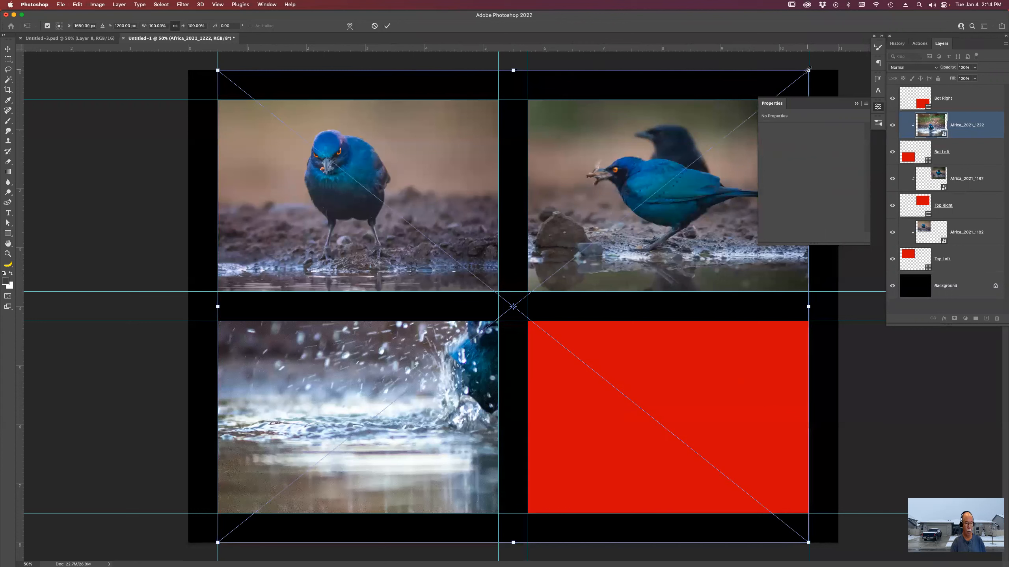
left_click_drag(808, 70, 499, 292)
left_click_drag(424, 377, 417, 372)
key("Return")
key("u")
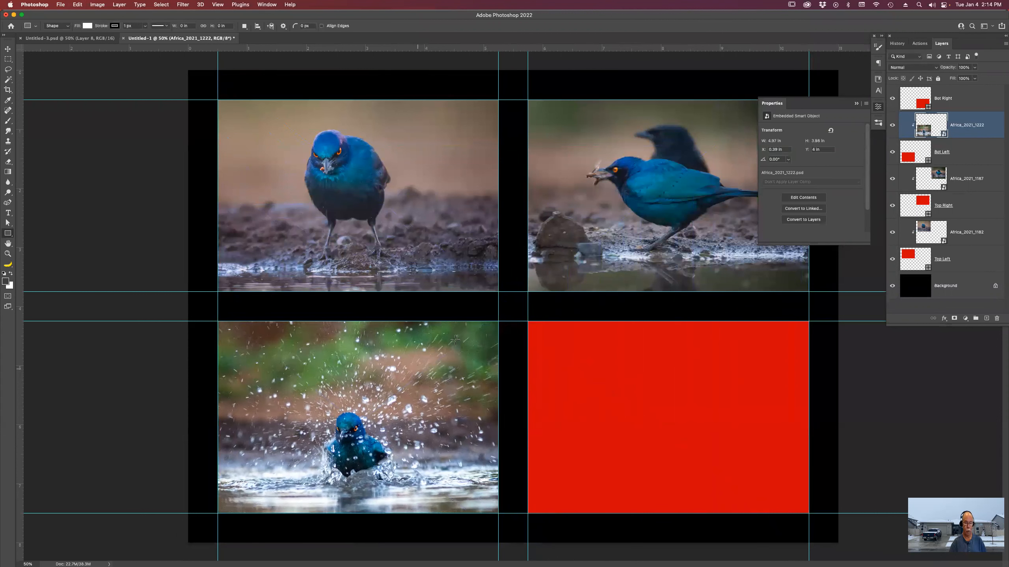
Switch to Bridge and open Africa_2021_1201.psd as its own document in Photoshop.
key("super+Tab")
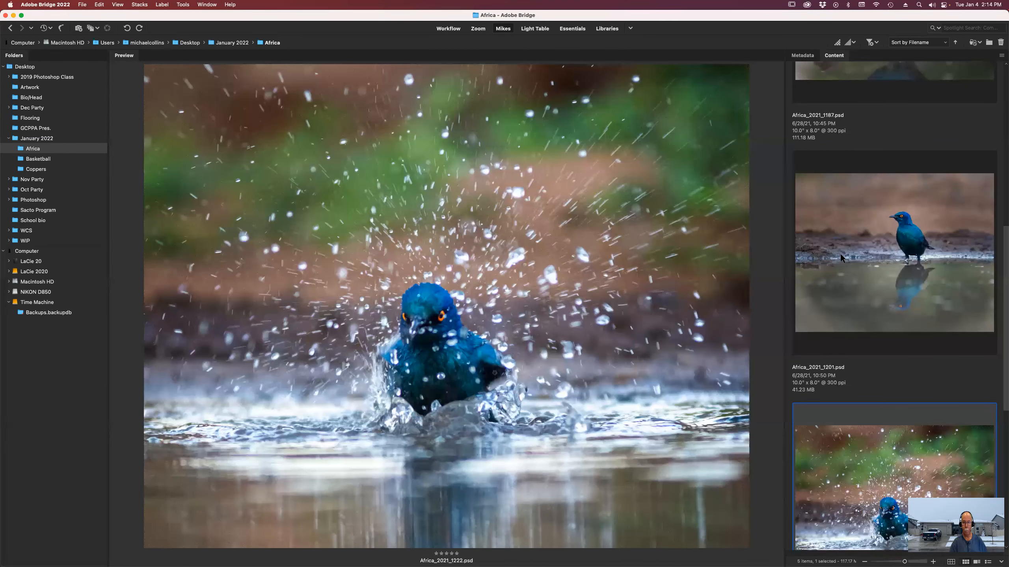
left_click(840, 254)
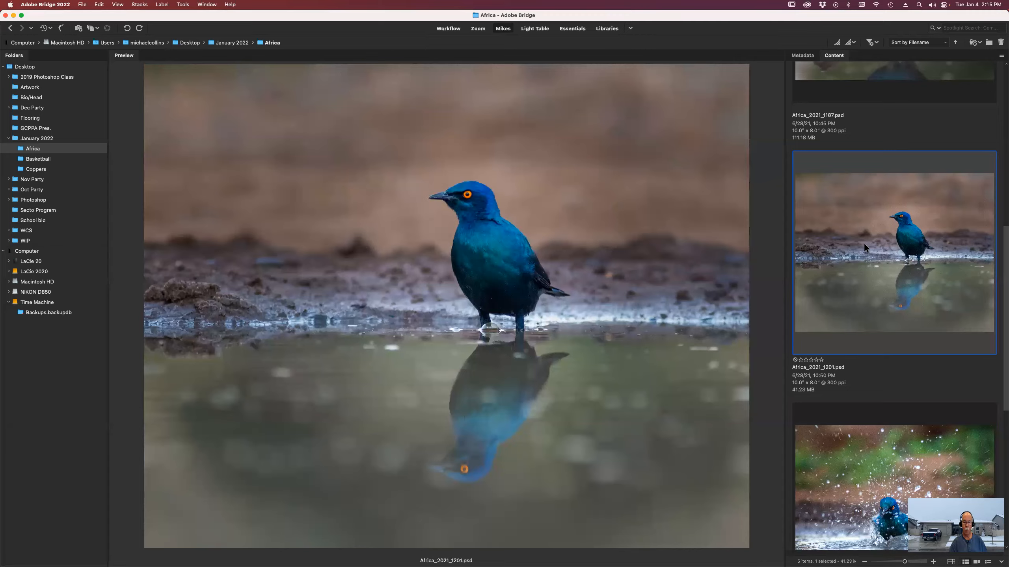
double_click(865, 245)
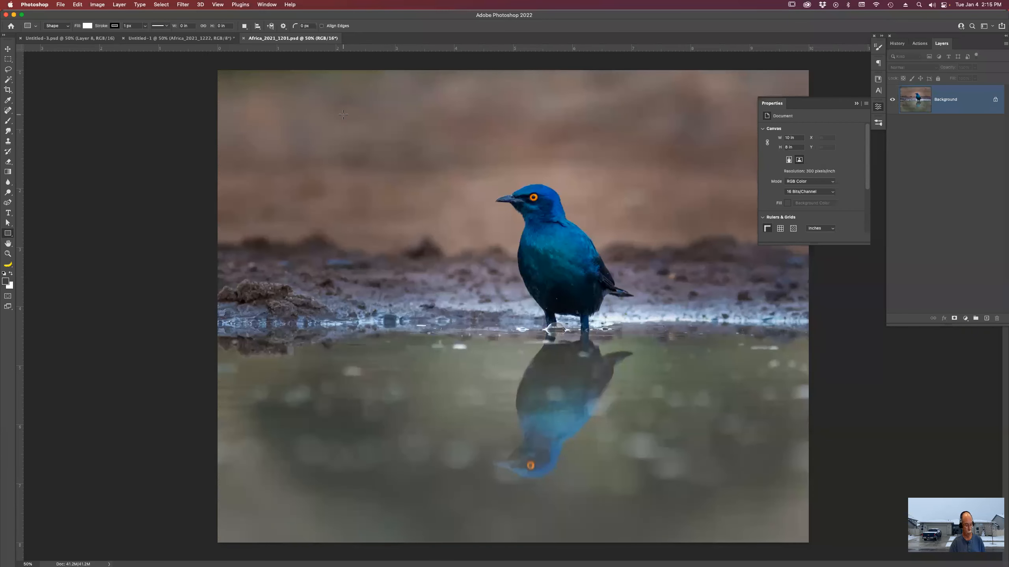
Close Untitled-3.psd and return to the Untitled-1 layout document.
key("ctrl+Tab")
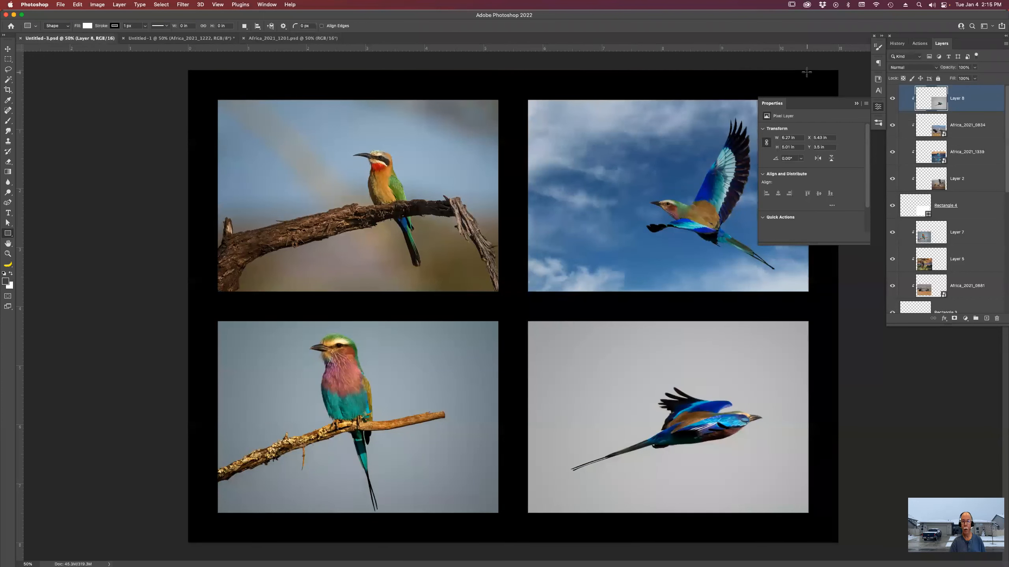
left_click(21, 39)
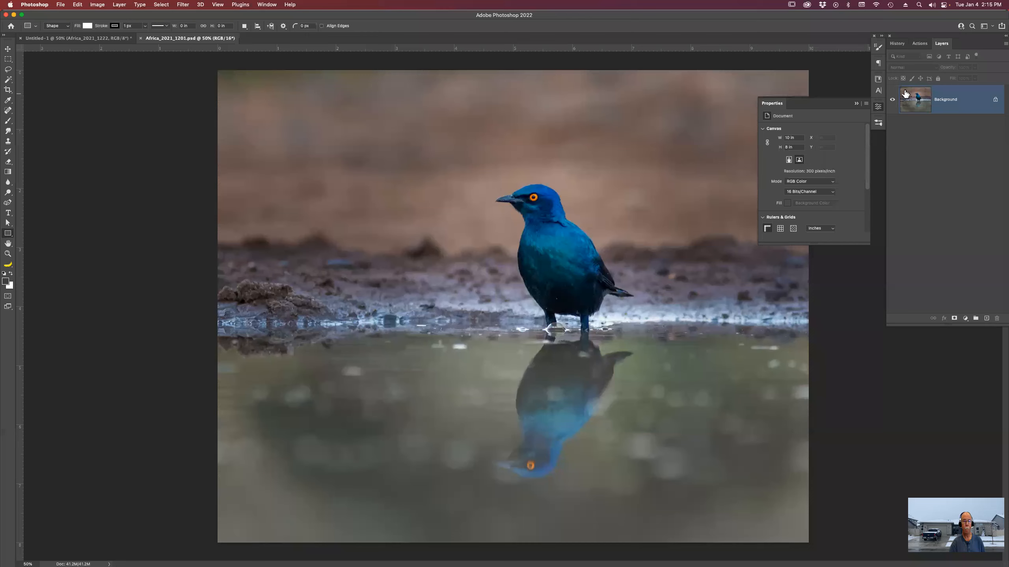
key("ctrl+Tab")
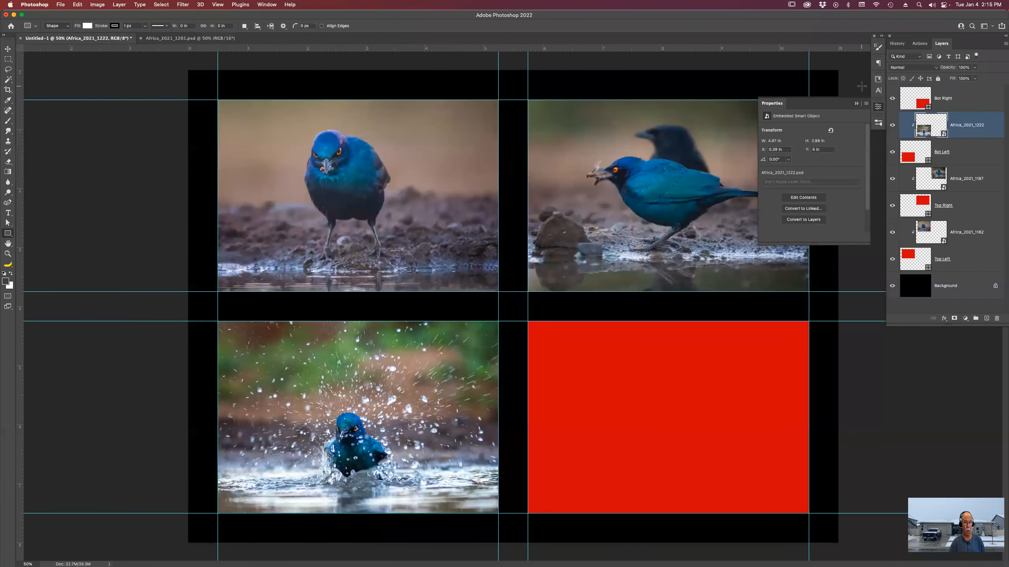
left_click(962, 104)
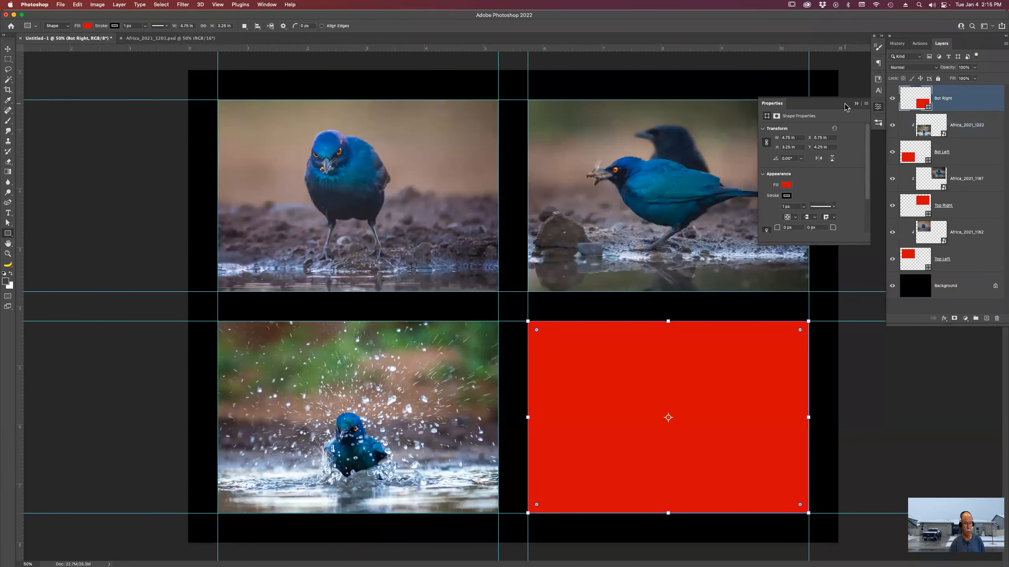
left_click(969, 126)
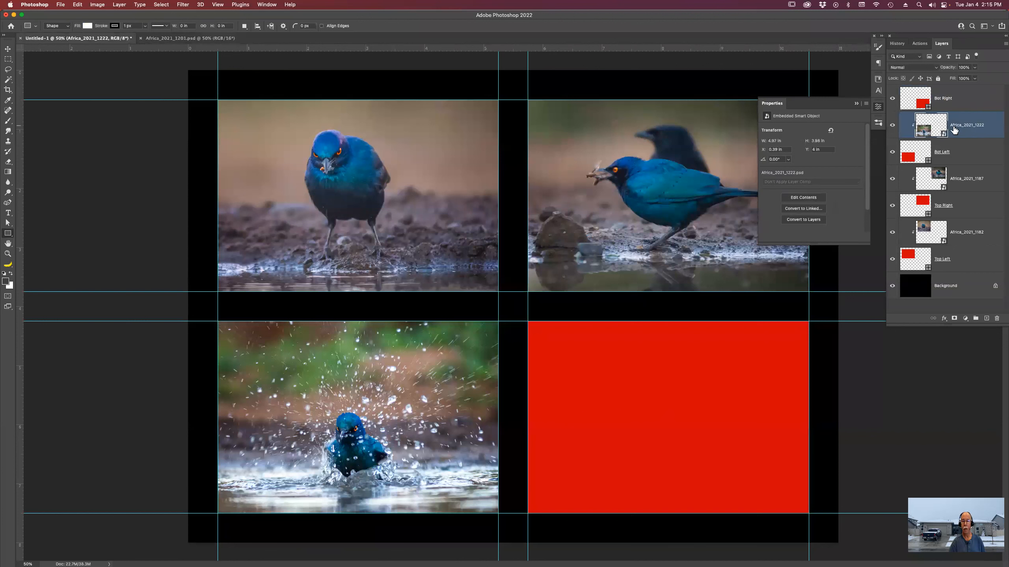
key("super+Tab")
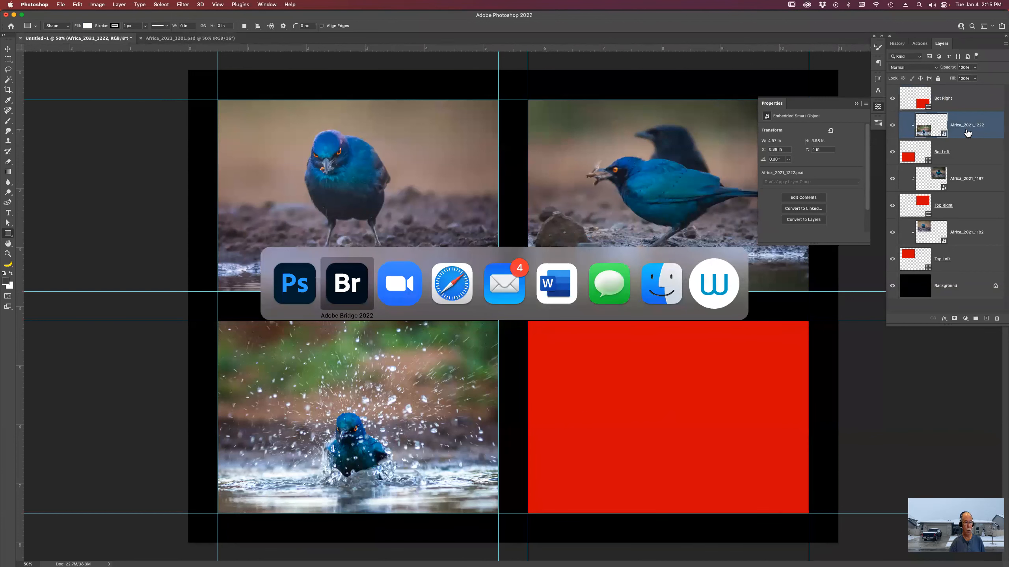
left_click(307, 277)
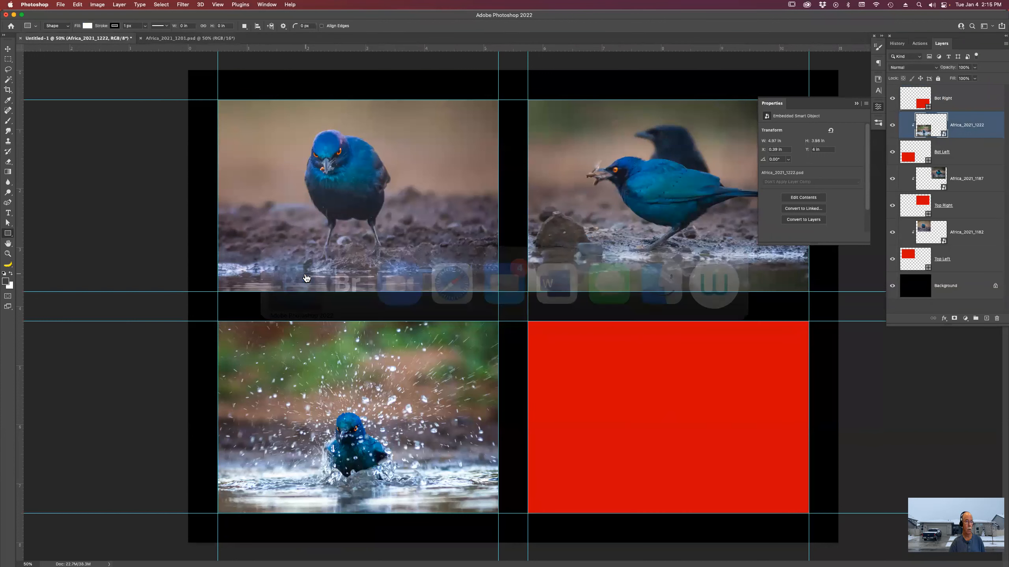
Copy the Africa_2021_1201 photo into the Untitled-1 layout, accepting the bit-depth change, and place its layer directly above Bot Right.
left_click(216, 38)
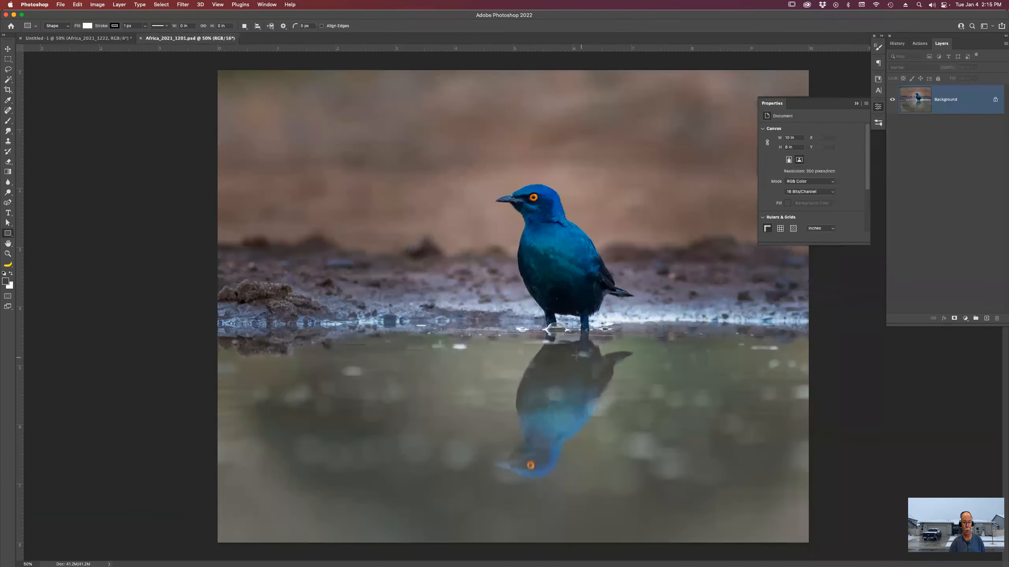
key("v")
left_click_drag(517, 322, 111, 37)
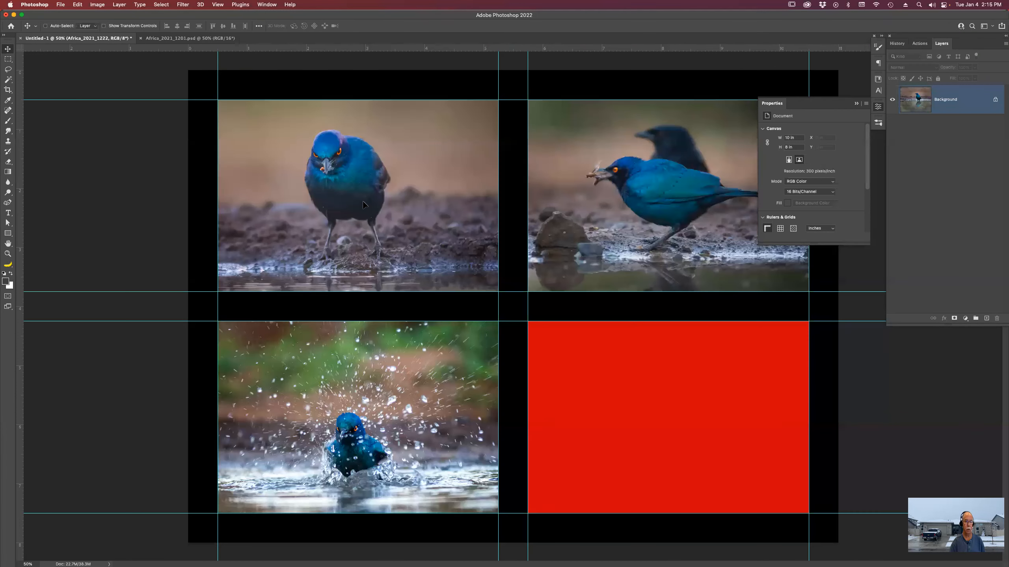
left_click_drag(587, 343, 587, 343)
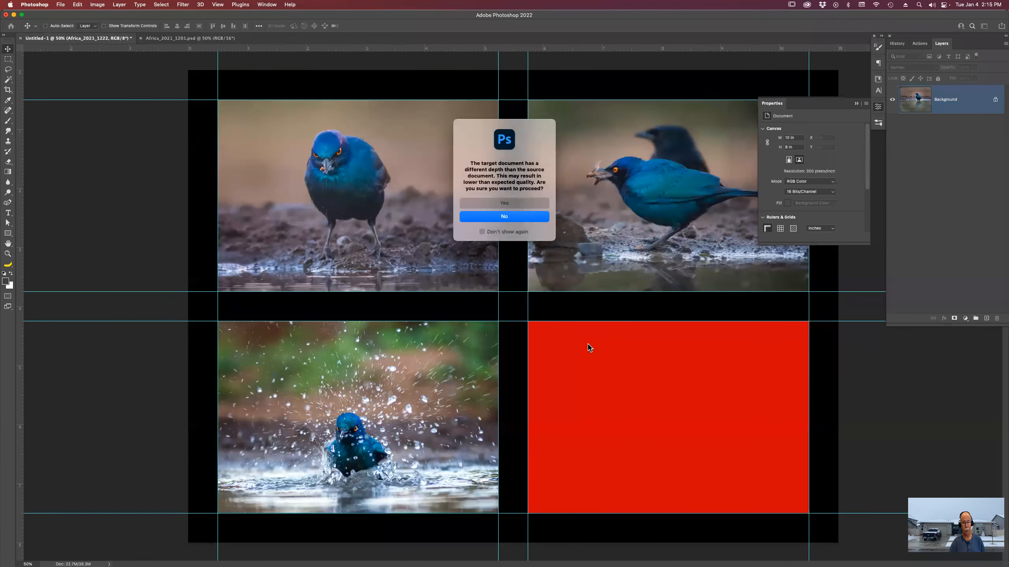
left_click(501, 202)
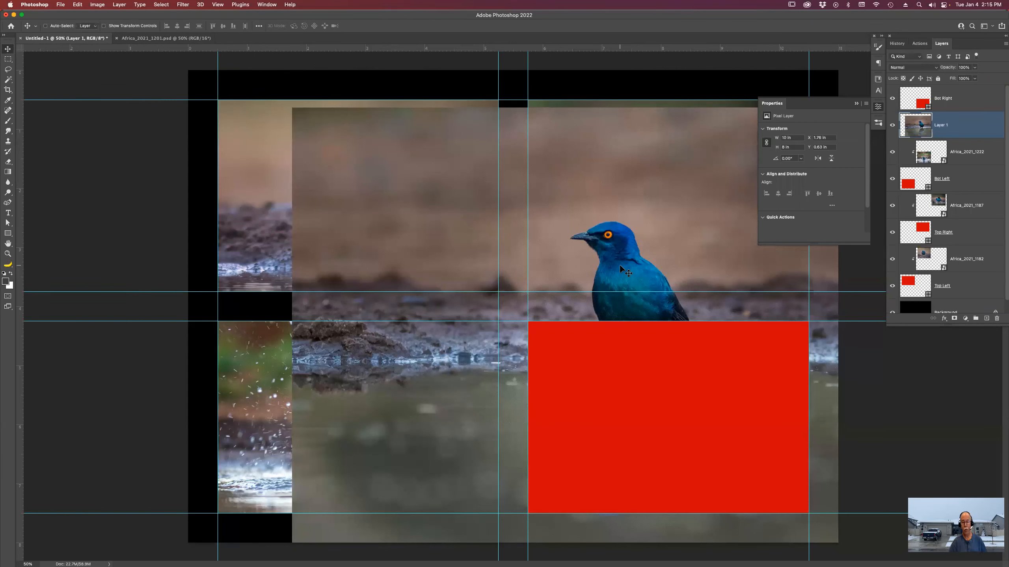
left_click_drag(971, 126, 972, 93)
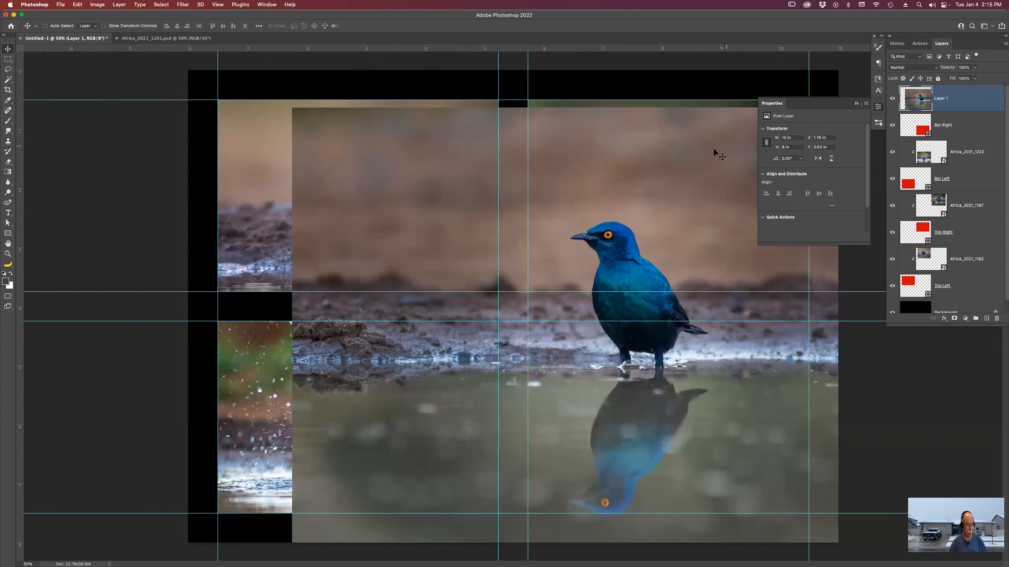
Scale the new photo layer to about 5.71 in wide, position it over the Bot Right frame and clip it to that shape.
key("super+t")
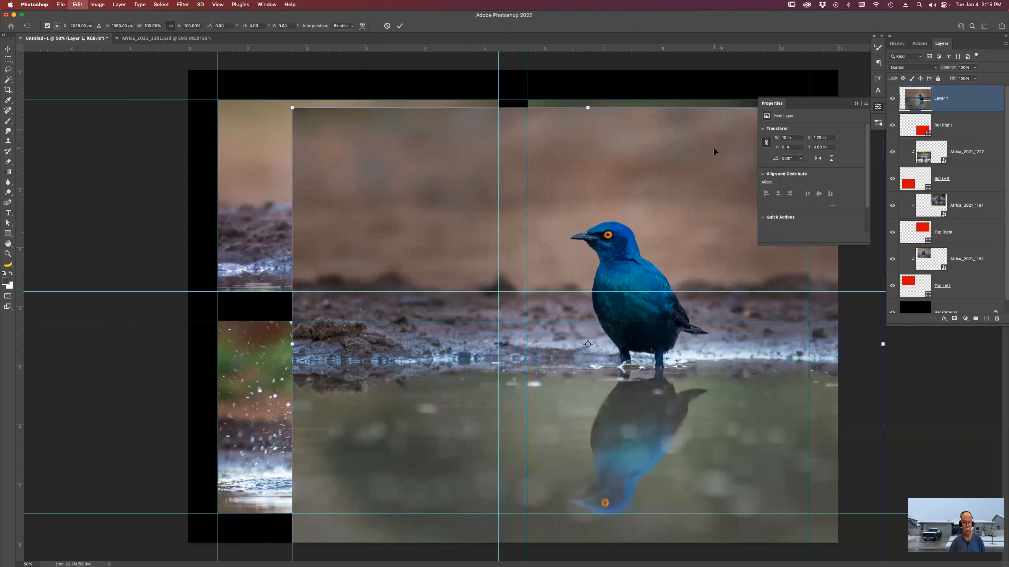
left_click_drag(293, 109, 527, 286)
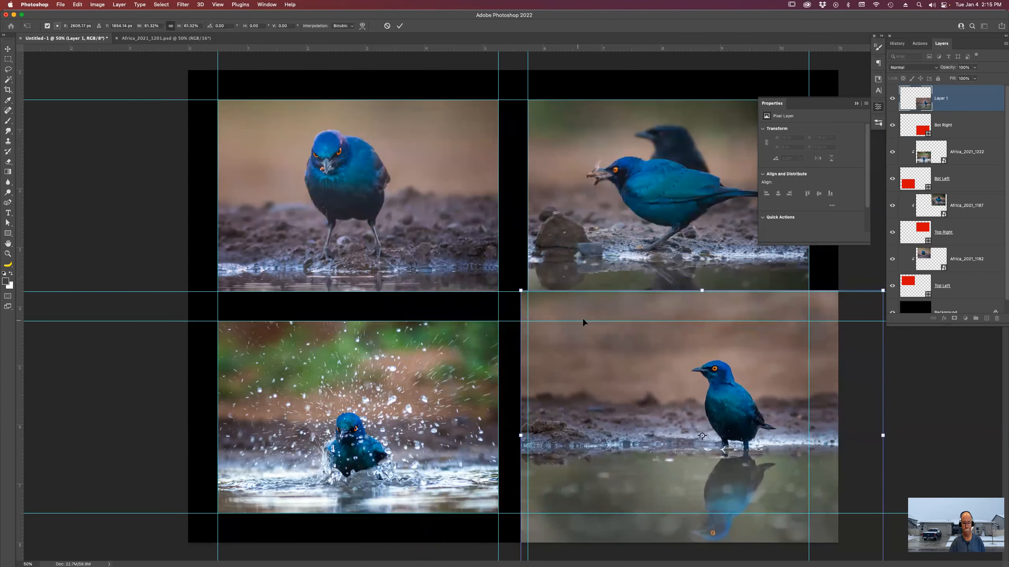
left_click_drag(679, 368, 678, 337)
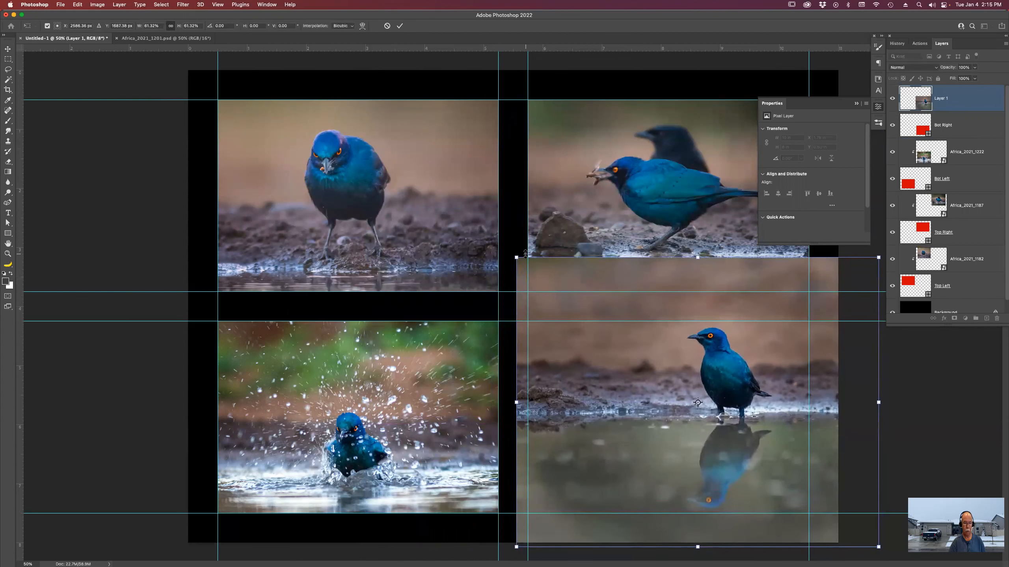
left_click_drag(516, 256, 545, 270)
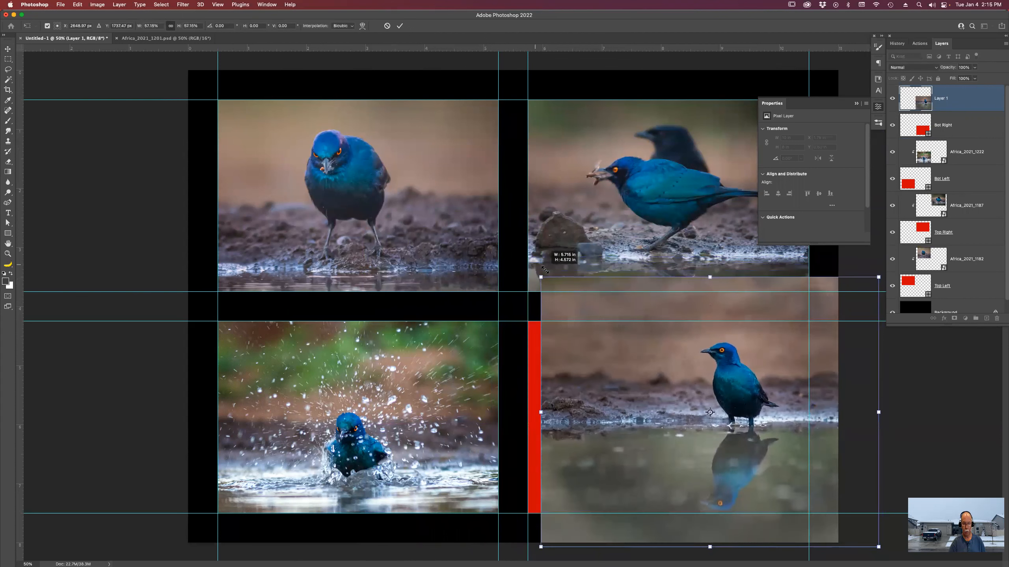
left_click_drag(623, 357, 610, 355)
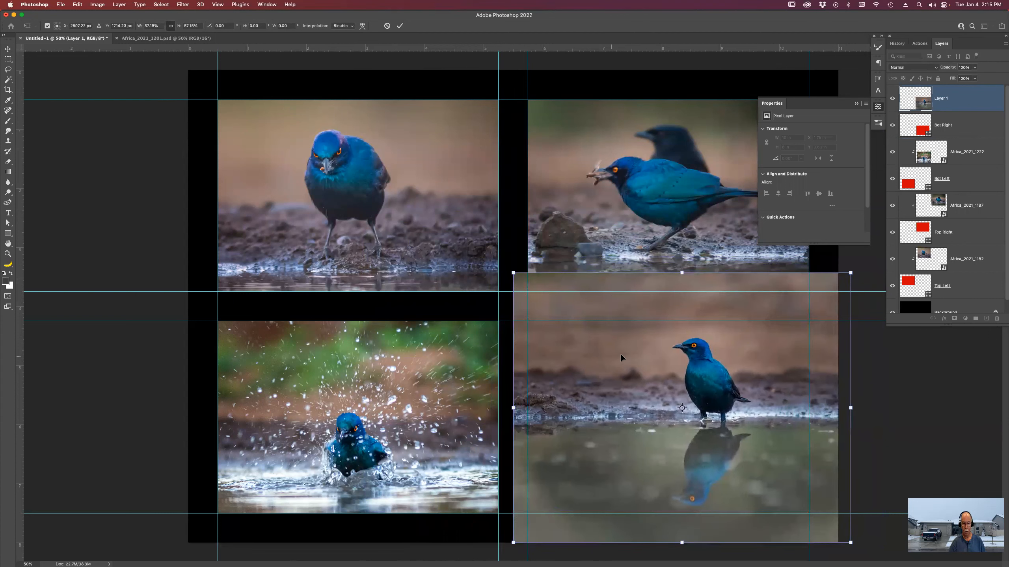
key("Return")
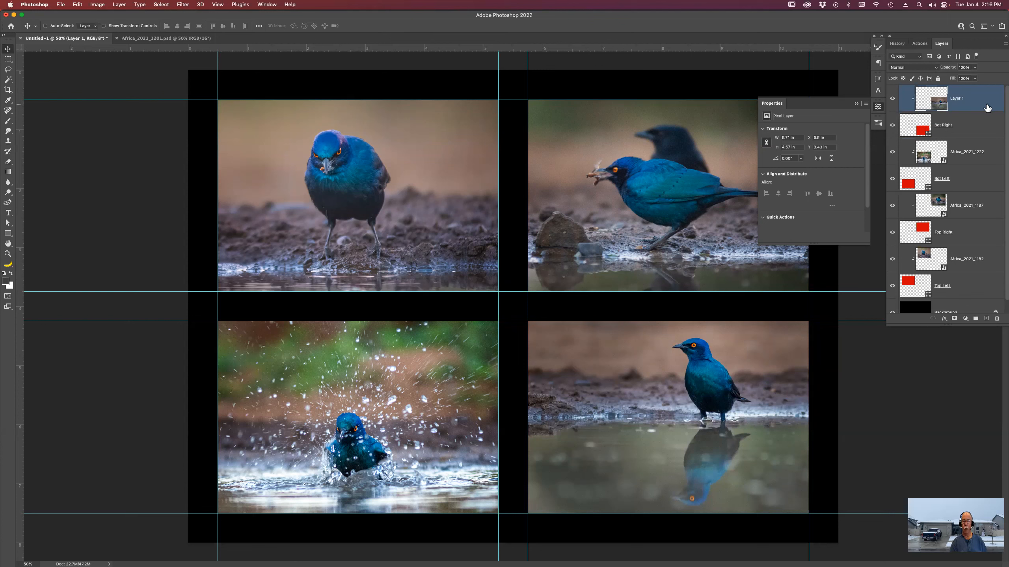
Clear all guides from the layout and collapse the floating Properties so the whole composition is unobstructed.
left_click(217, 4)
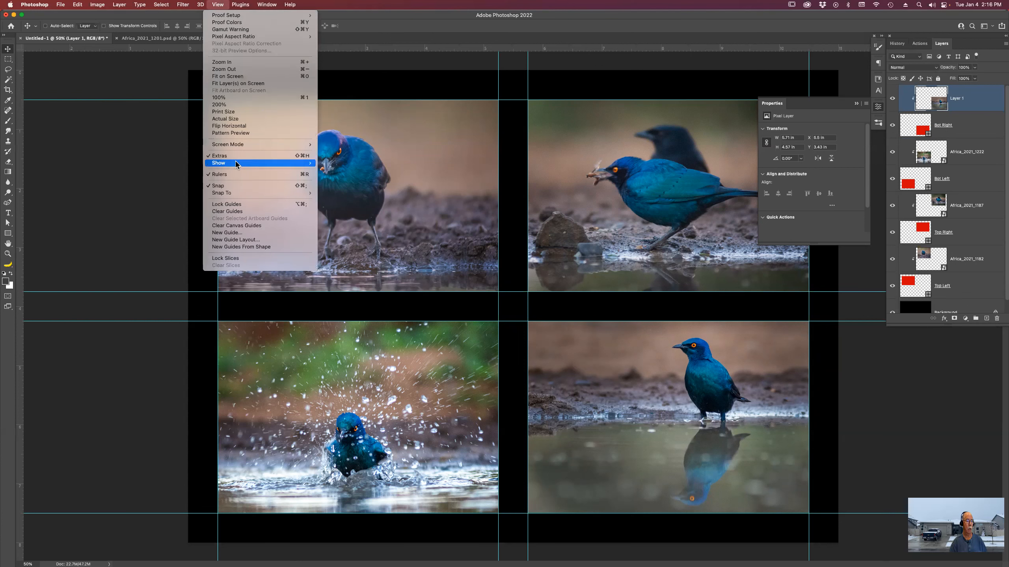
left_click(241, 212)
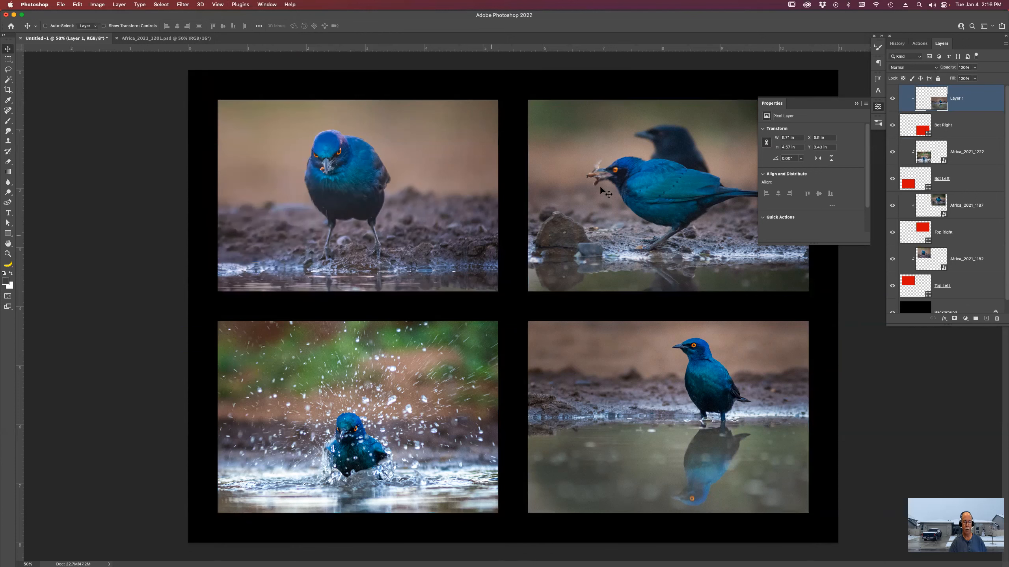
left_click(856, 104)
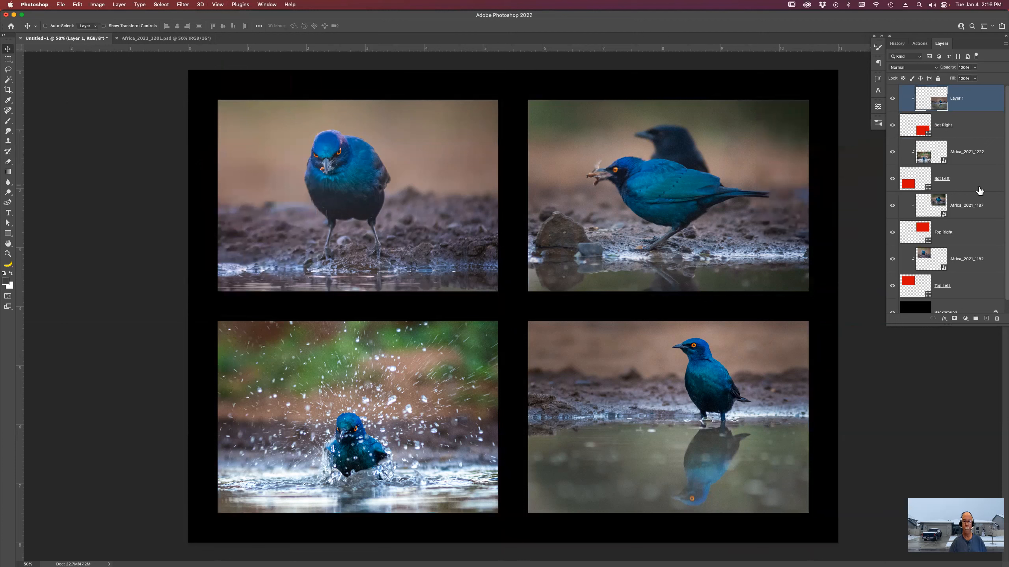
Add an inside Stroke layer style to the Top Left shape, about 95 px wide, in bright red (RGB 251, 8, 8).
left_click(970, 179)
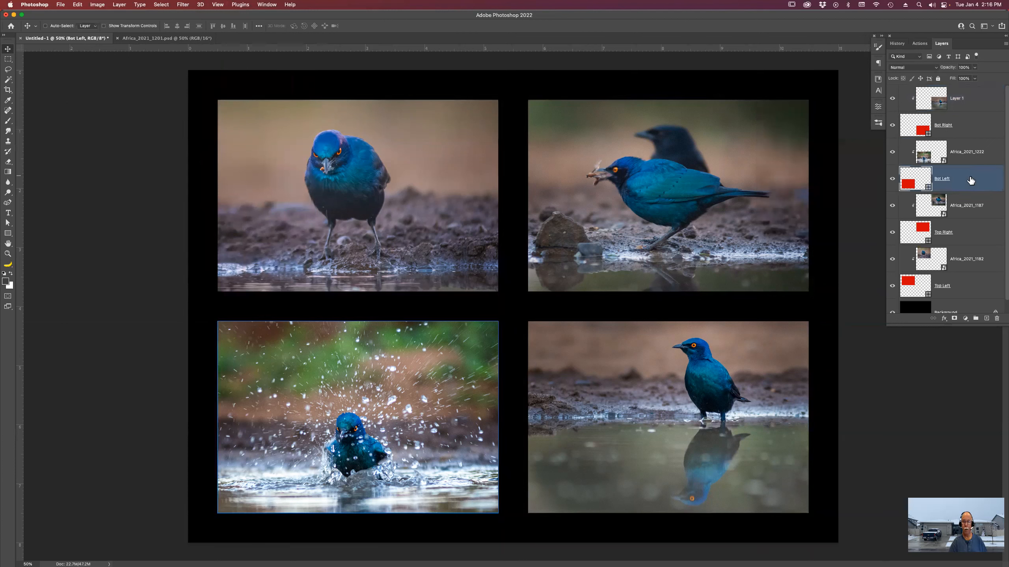
left_click(968, 286)
double_click(967, 286)
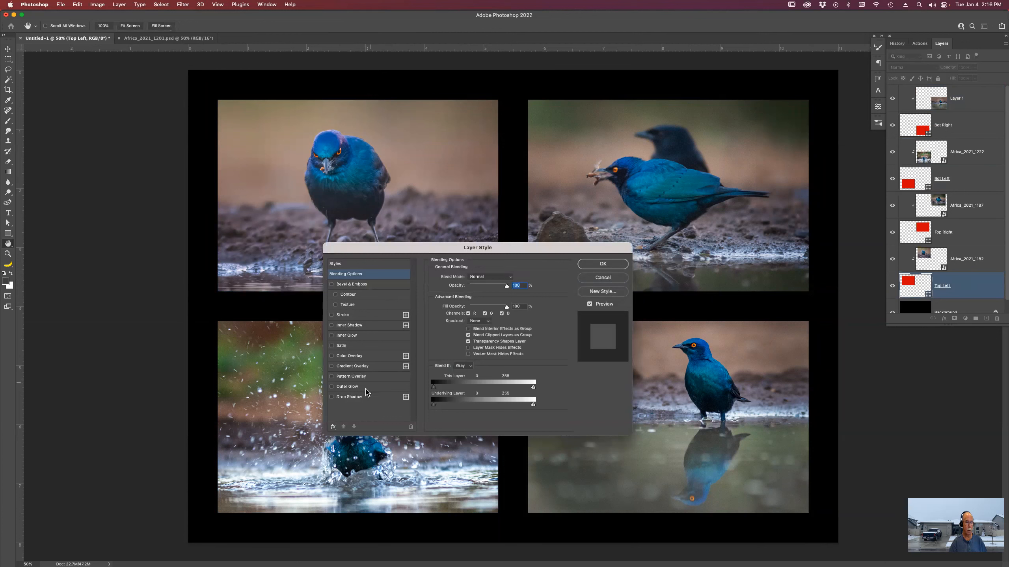
left_click(344, 315)
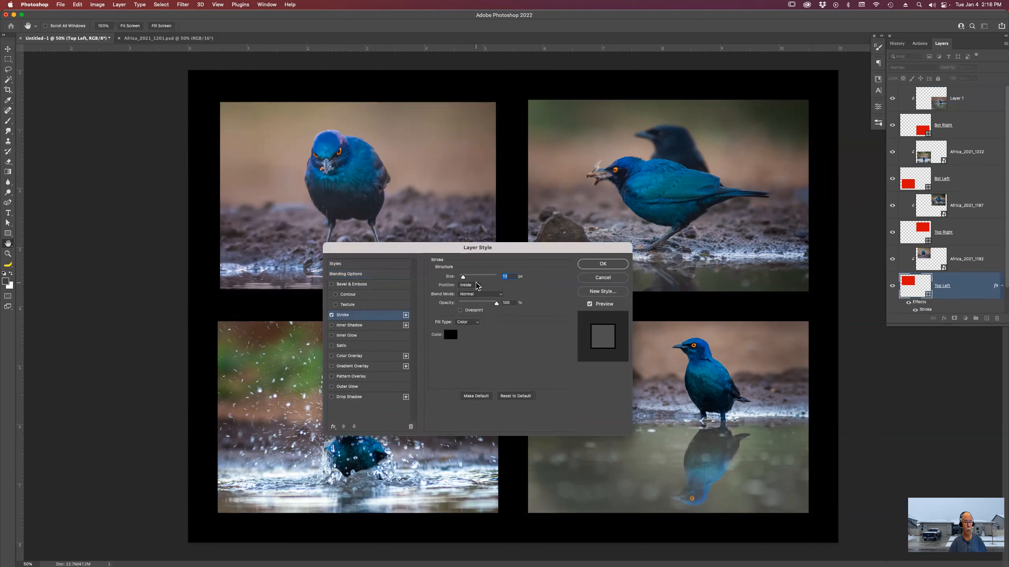
left_click(475, 277)
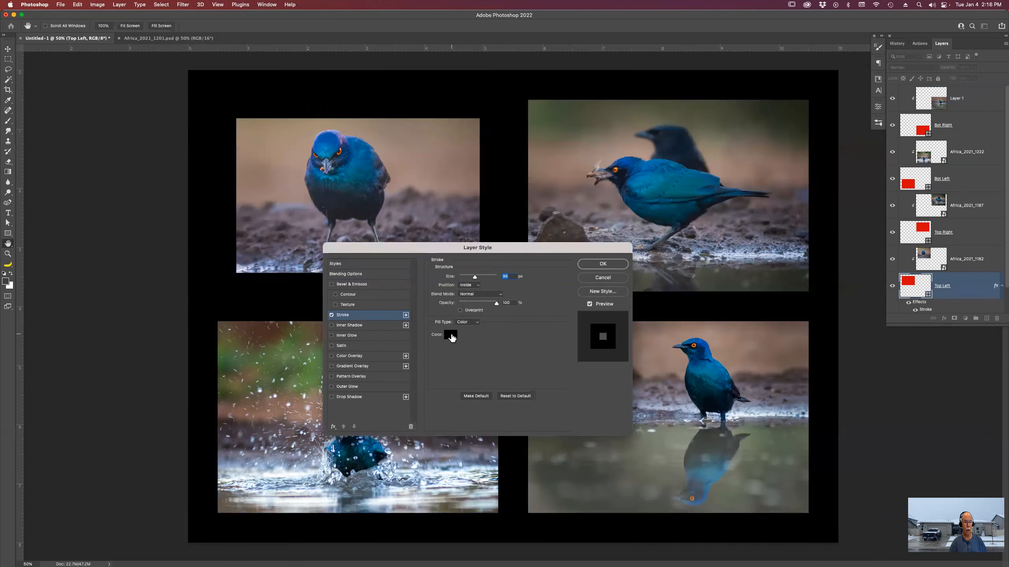
left_click(450, 335)
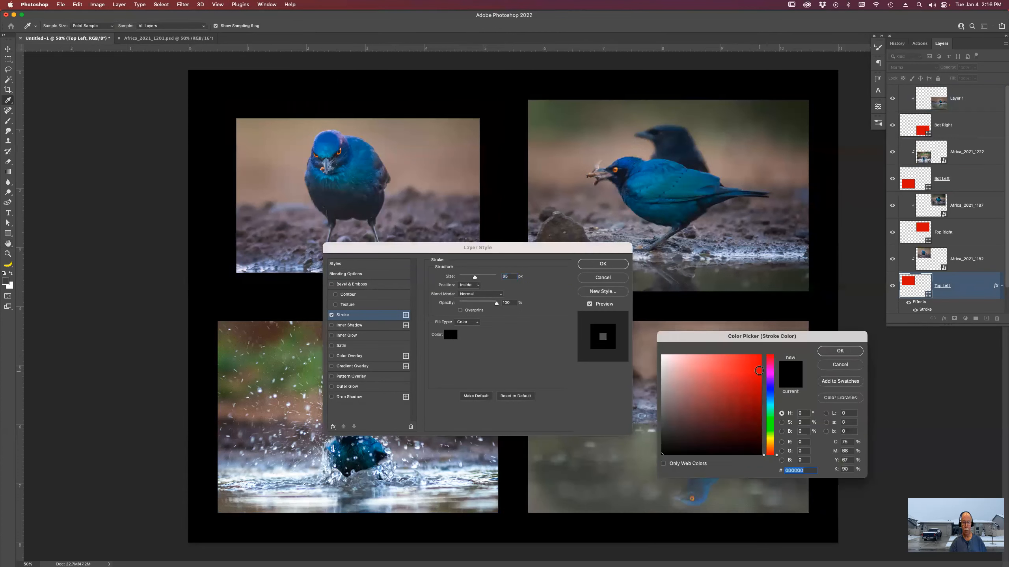
left_click(758, 357)
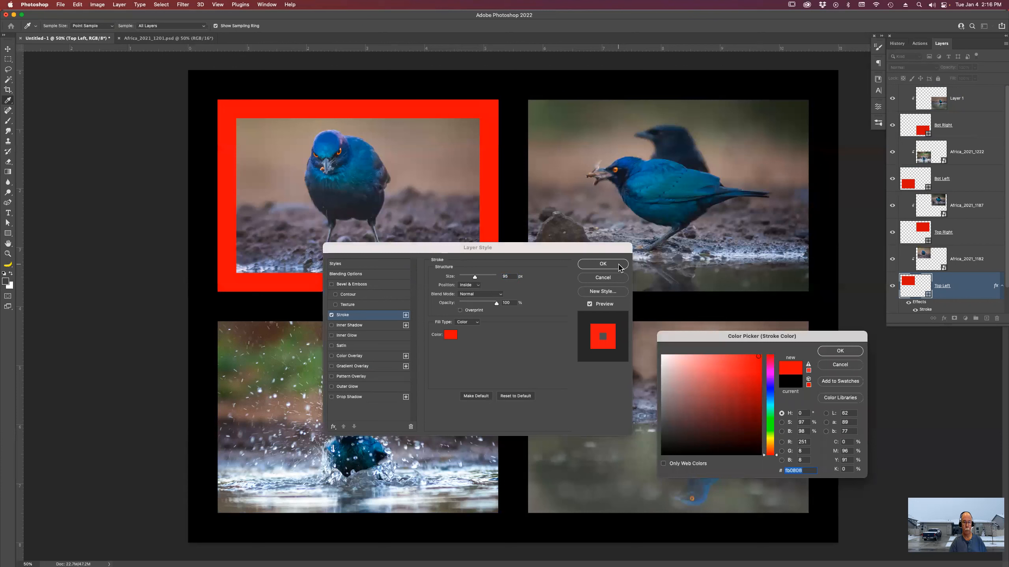
left_click(839, 351)
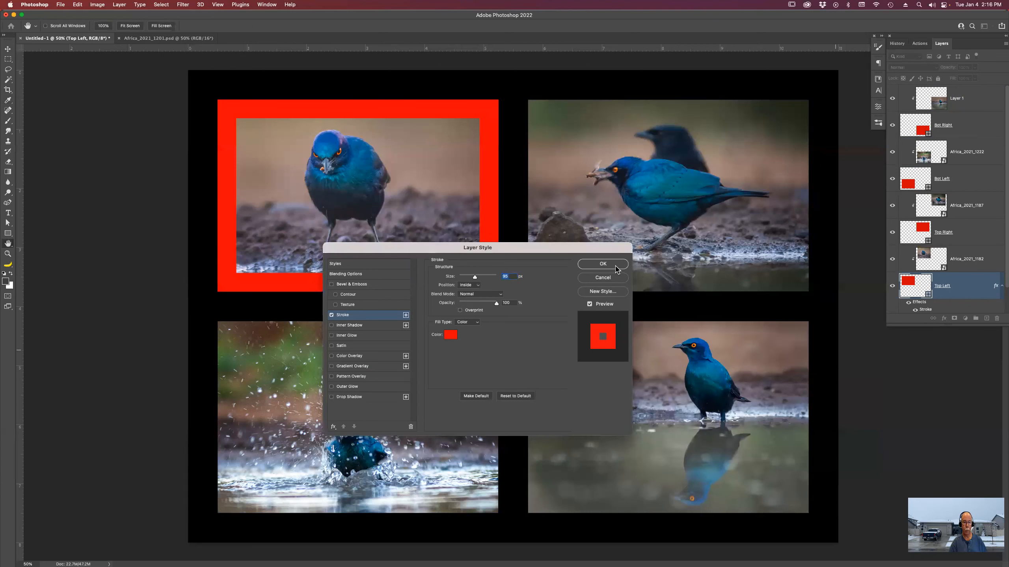
left_click(615, 266)
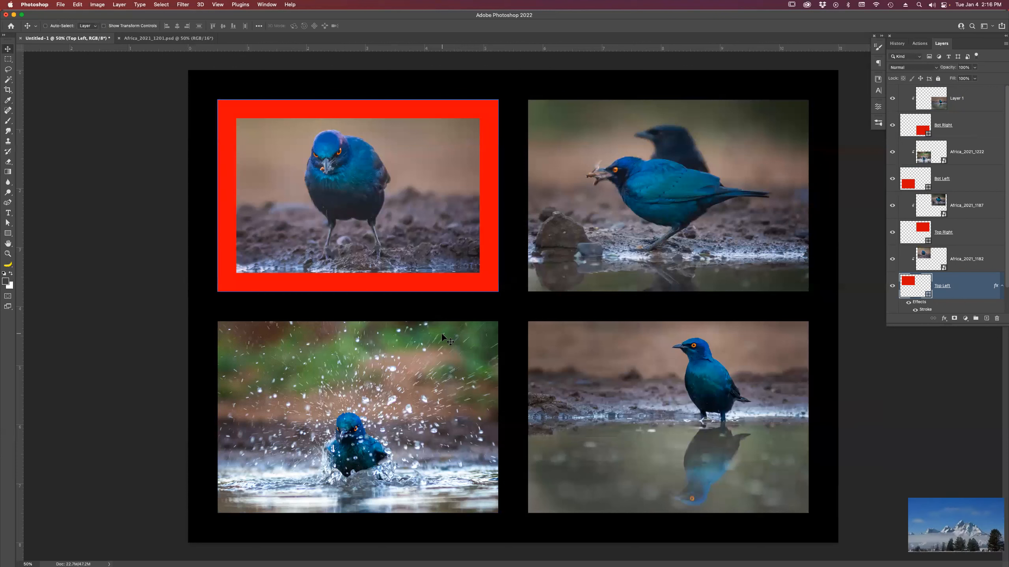
Edit the Top Left shape's Stroke style and set its size to 3 px.
double_click(924, 311)
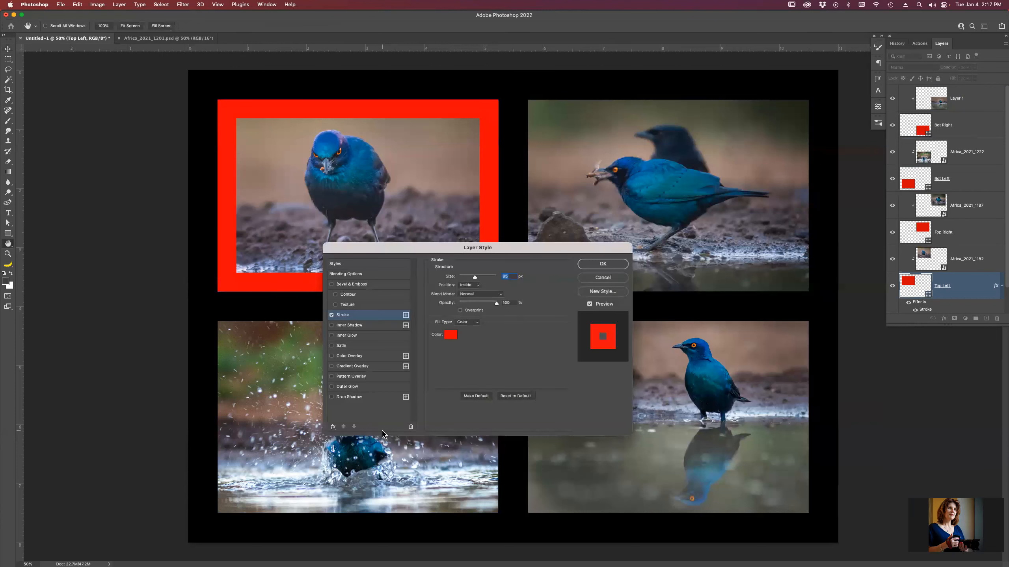
type("8")
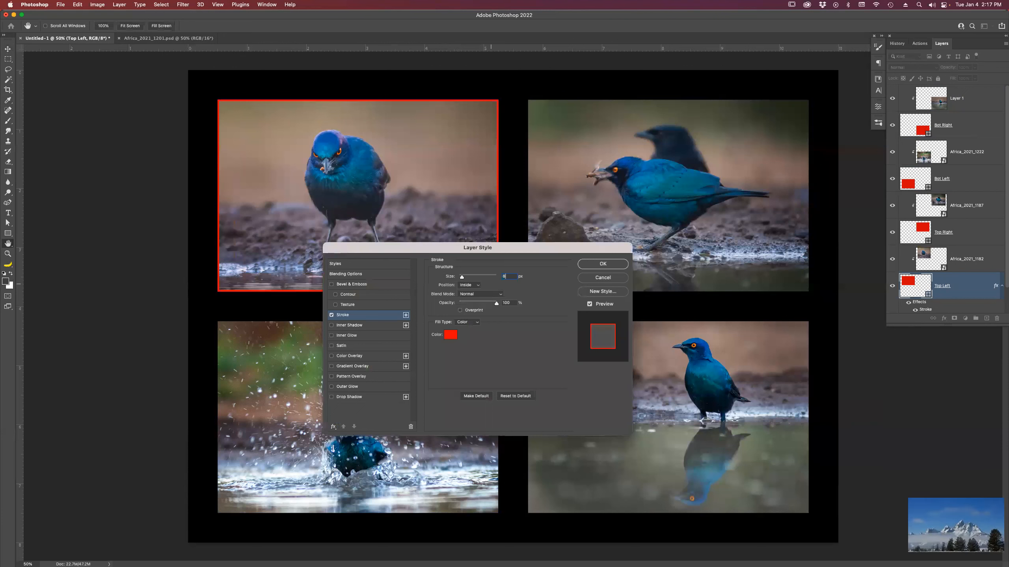
type("64")
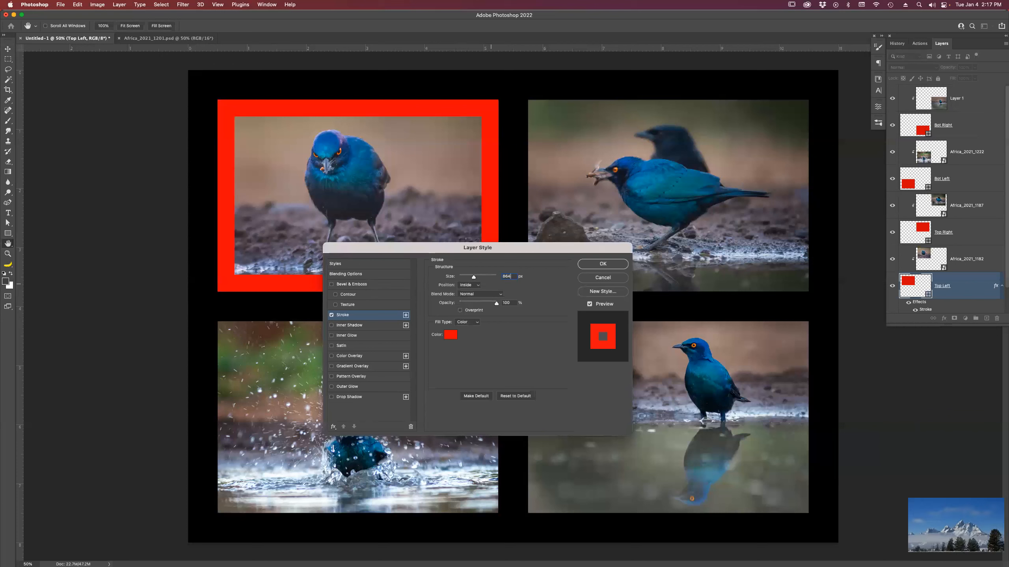
key("BackSpace")
key("BackSpace")
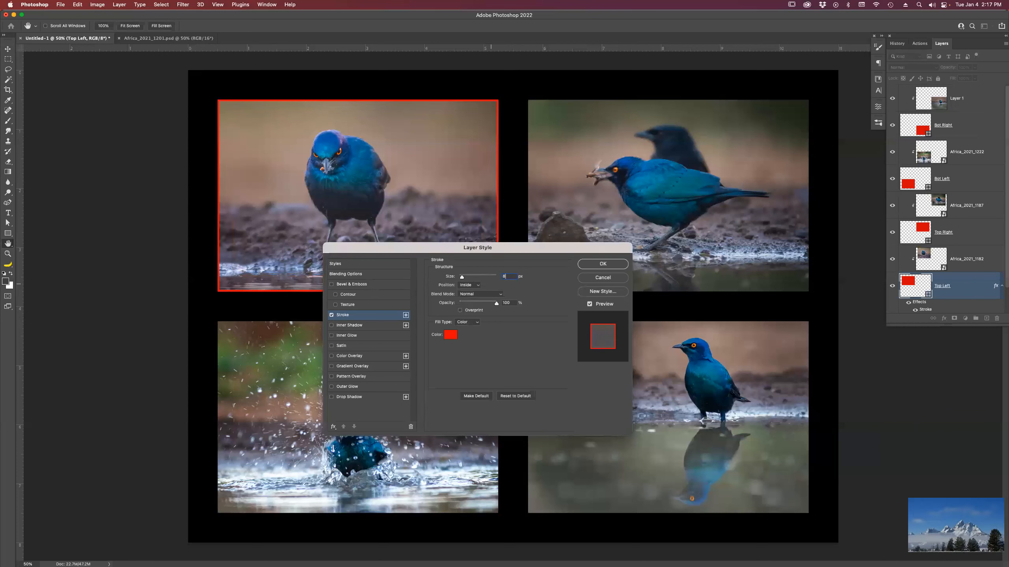
type("4")
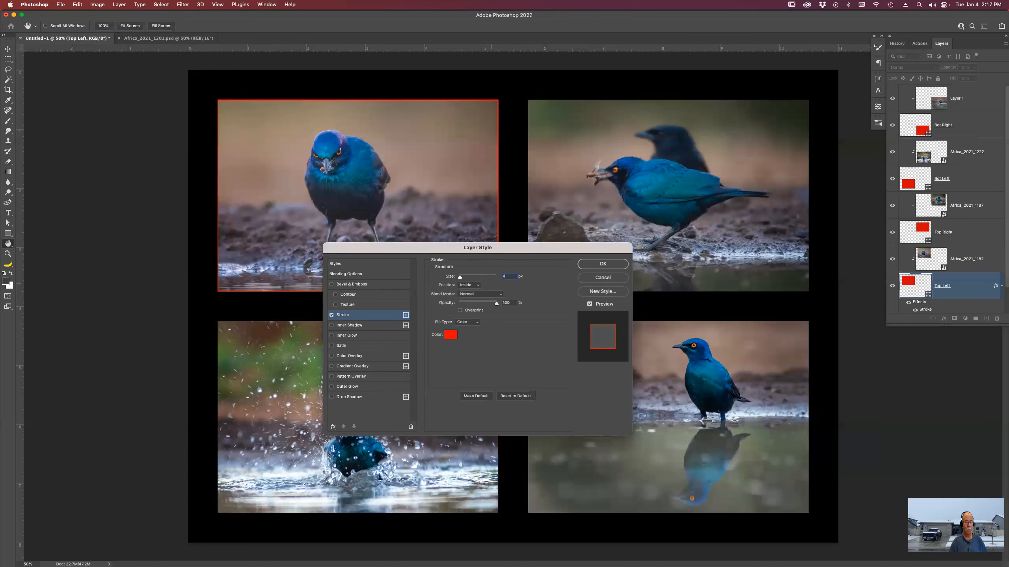
type("3")
key("BackSpace")
key("BackSpace")
type("3")
Set the Top Left stroke color to the blue 1e81a0 sampled from the Top Right bird's feathers, and apply the style.
left_click(453, 336)
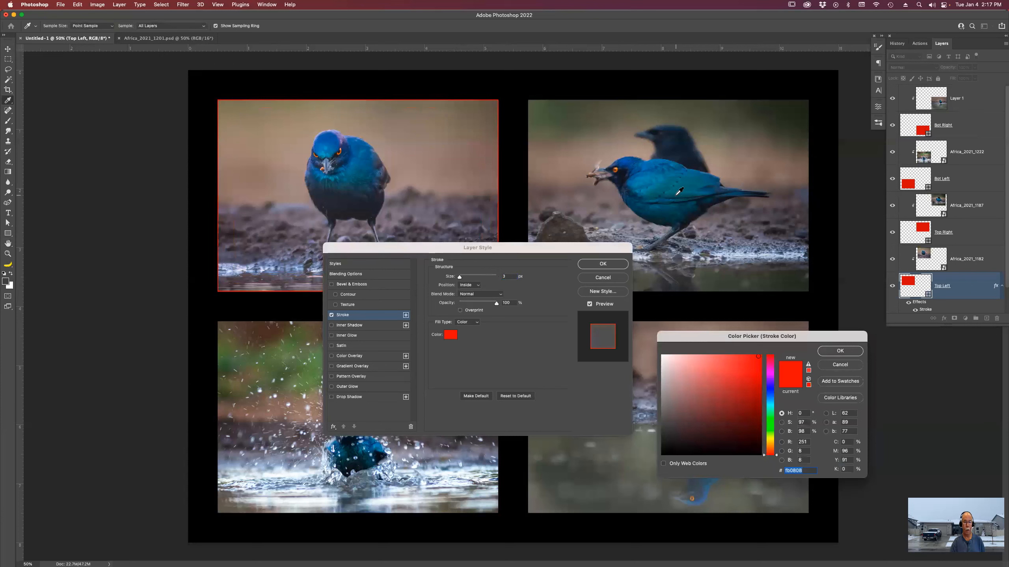
left_click(644, 184)
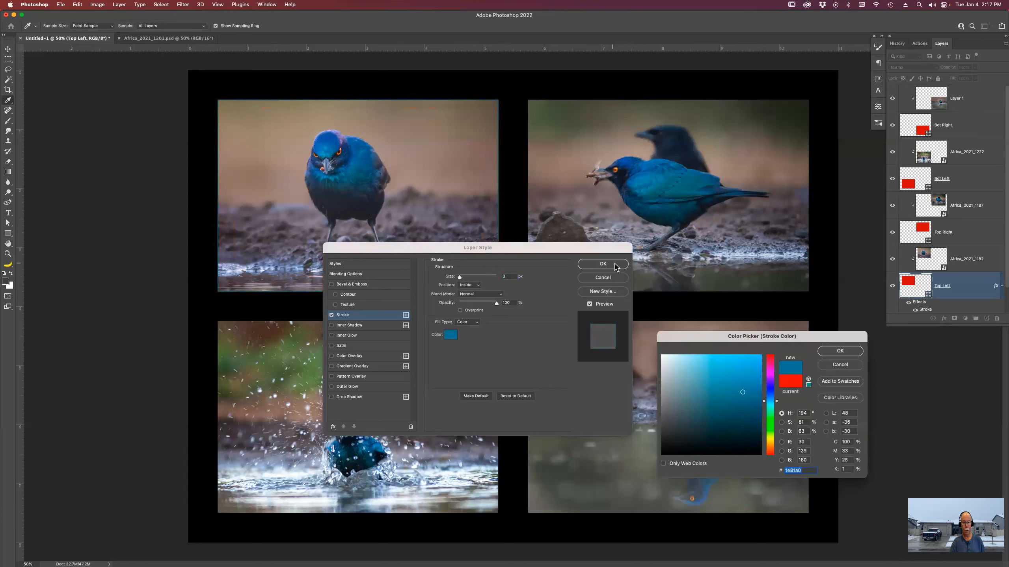
left_click(850, 351)
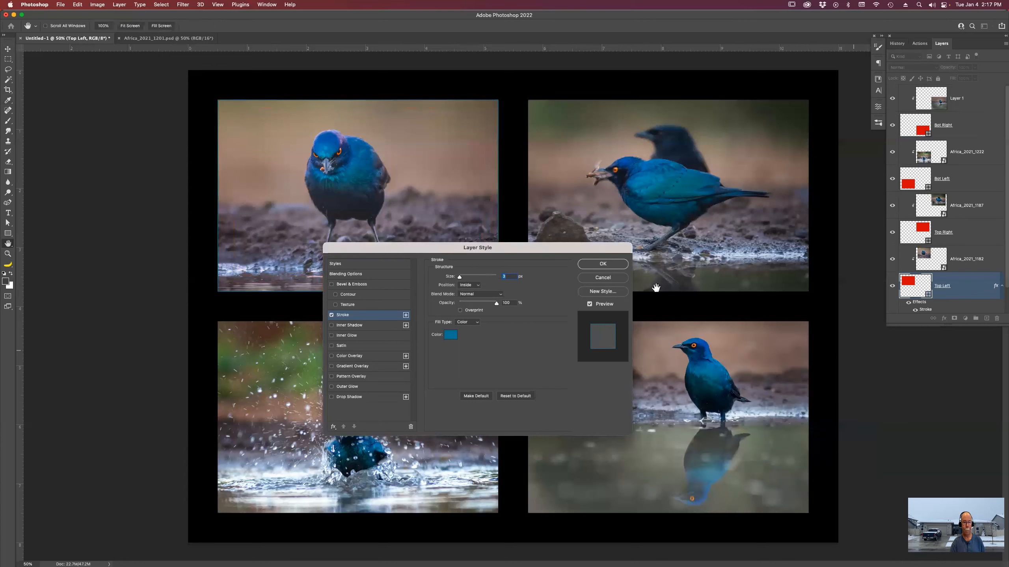
left_click(619, 265)
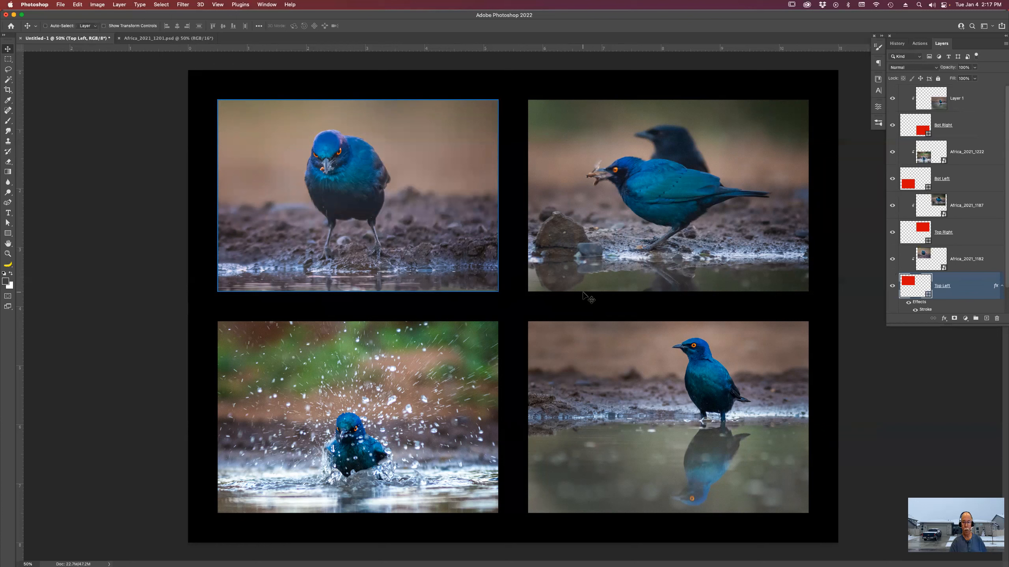
Copy the Top Left shape's layer style and paste it onto the Top Right, Bot Left and Bot Right shapes, then reselect Top Left.
right_click(996, 286)
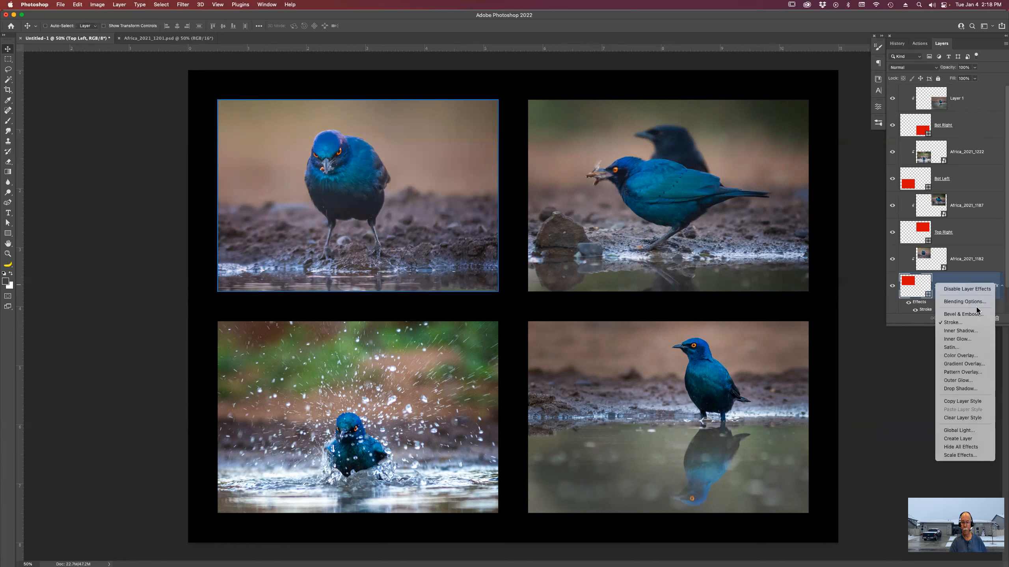
left_click(966, 402)
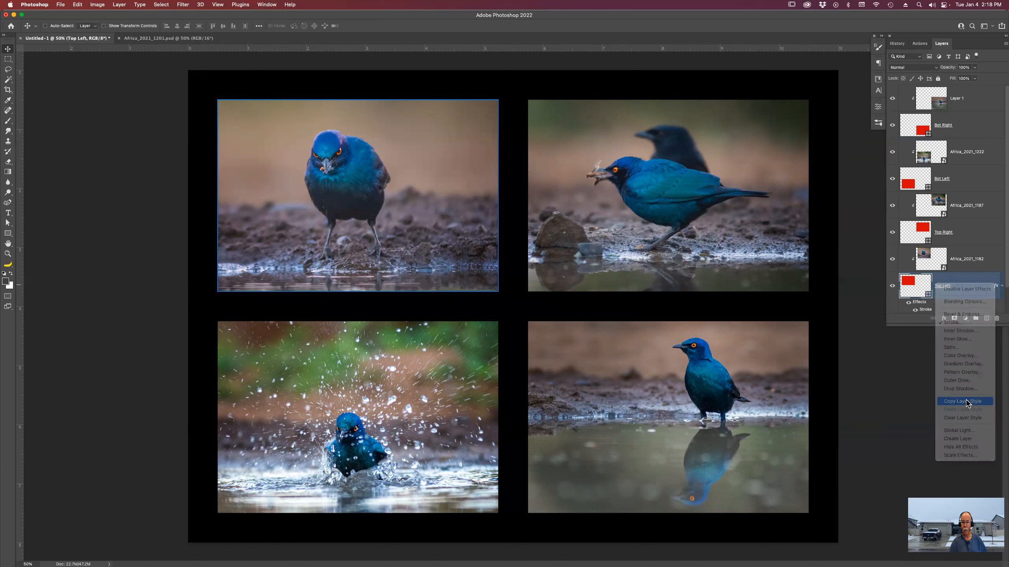
left_click(979, 236)
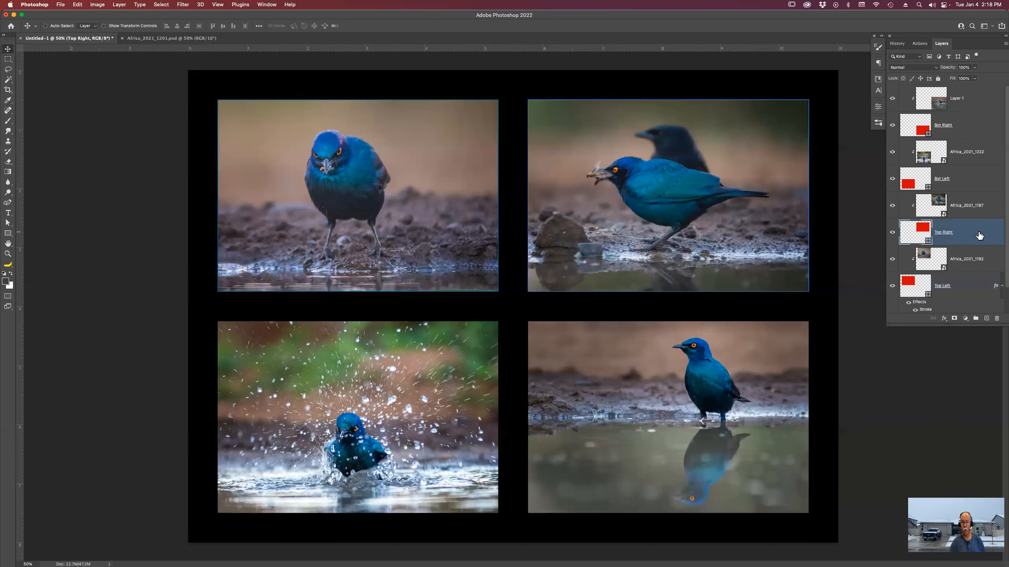
left_click(982, 182, "super")
left_click(982, 129, "super")
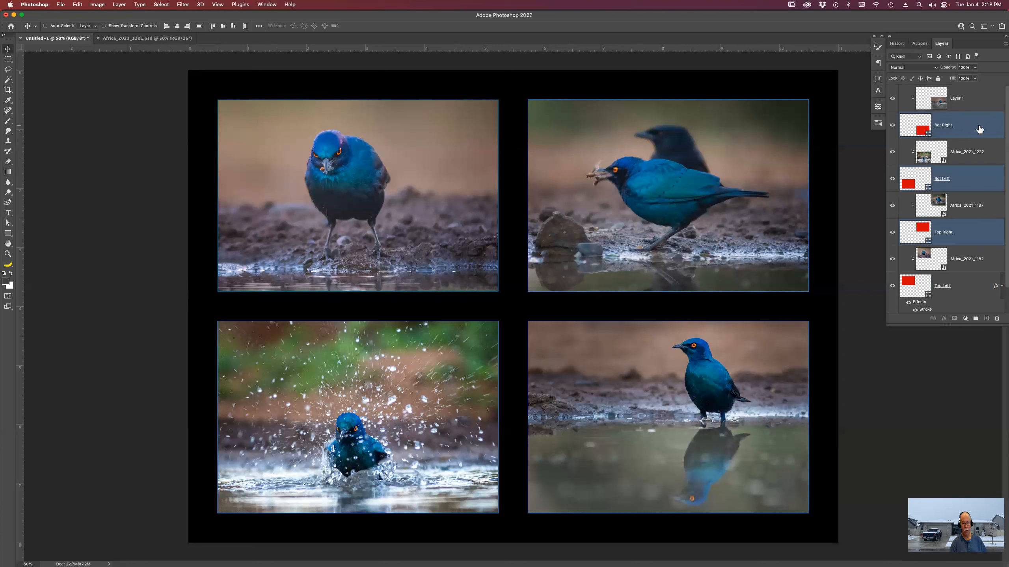
right_click(979, 129)
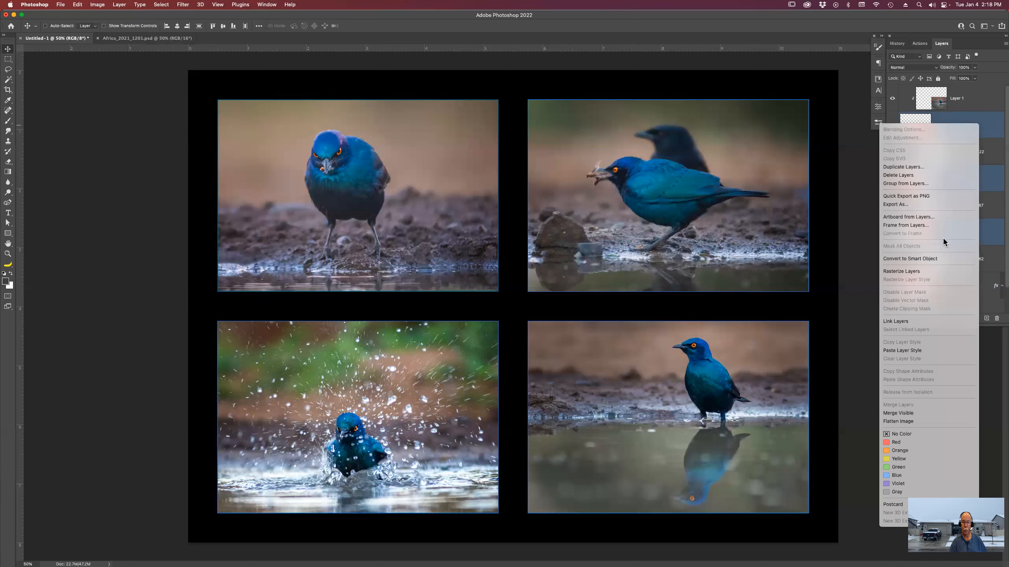
left_click(921, 350)
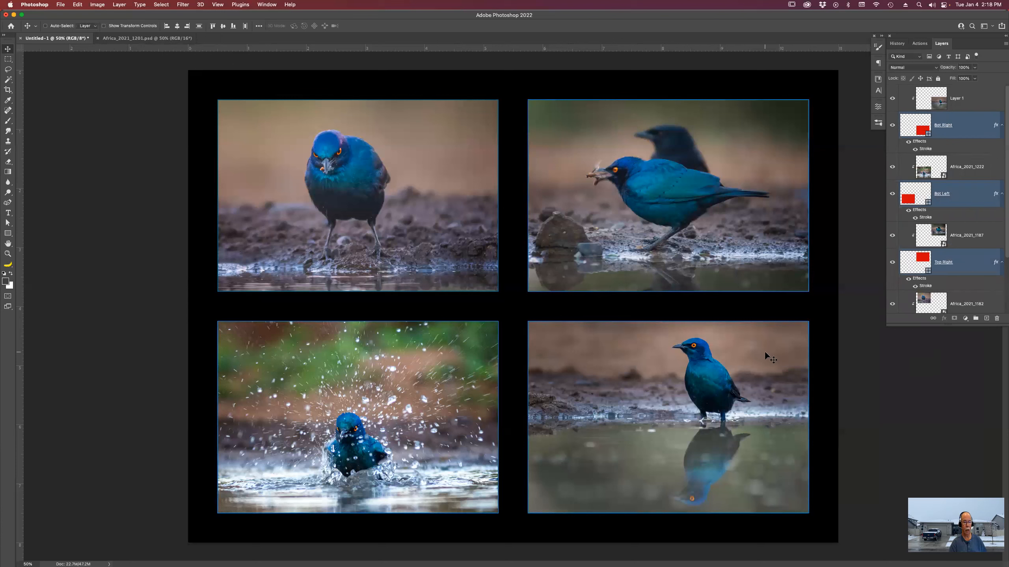
scroll(965, 272, "down", 3)
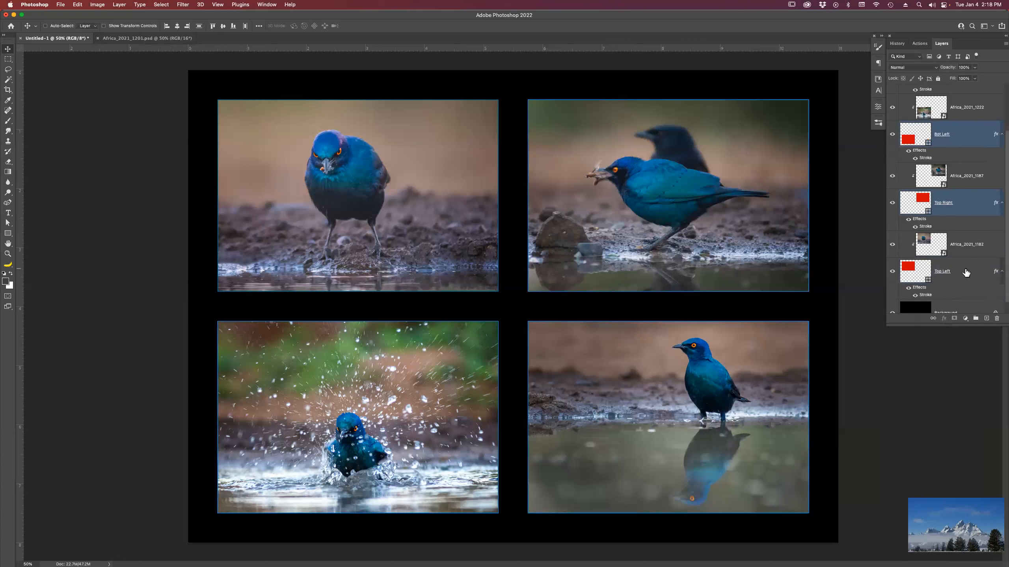
left_click(965, 272)
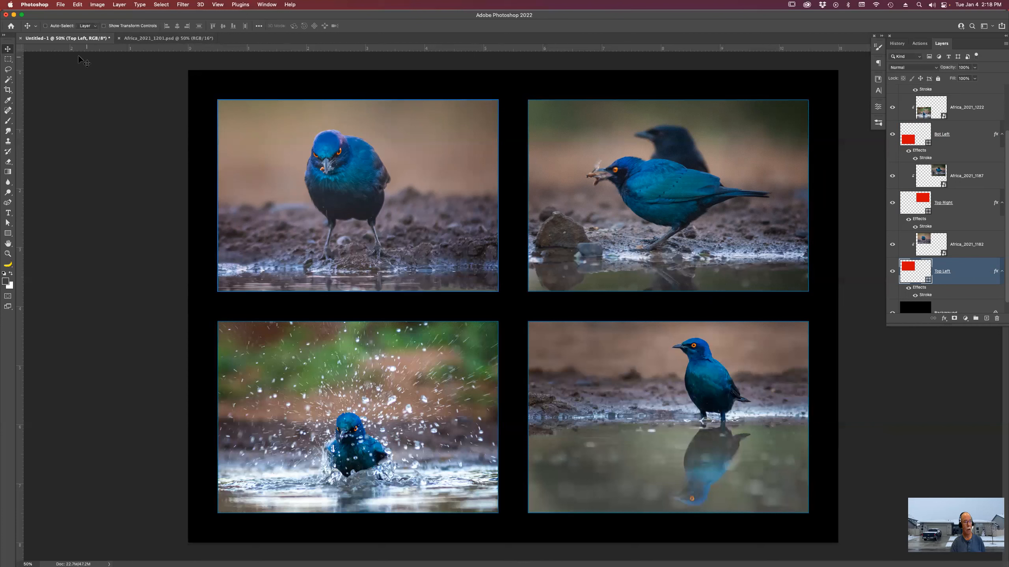
Close the Africa_2021_1201.psd document, then save the layout in Photoshop format as Bird-1.psd in the January 2022 folder and close it.
left_click(119, 39)
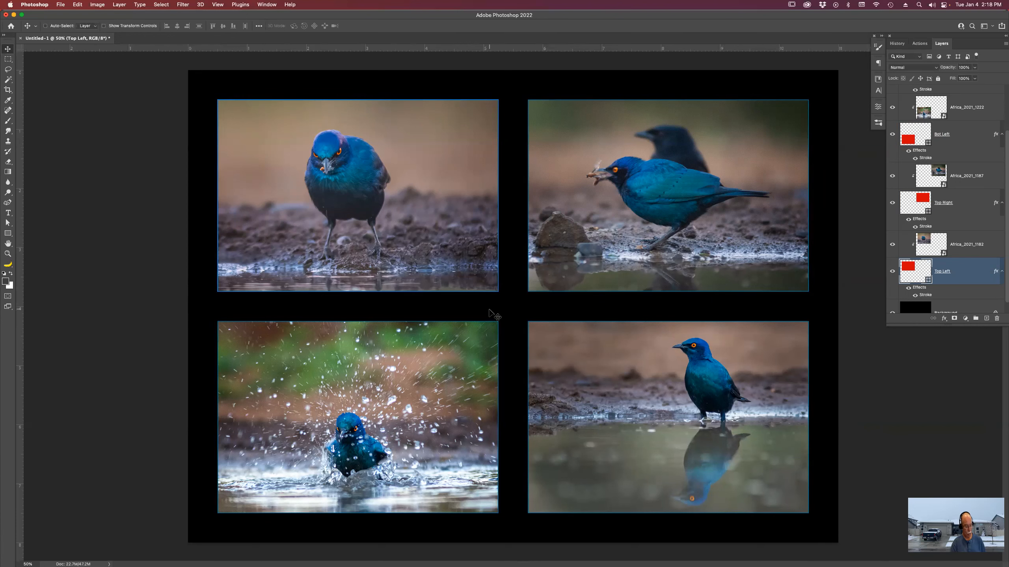
key("super+s")
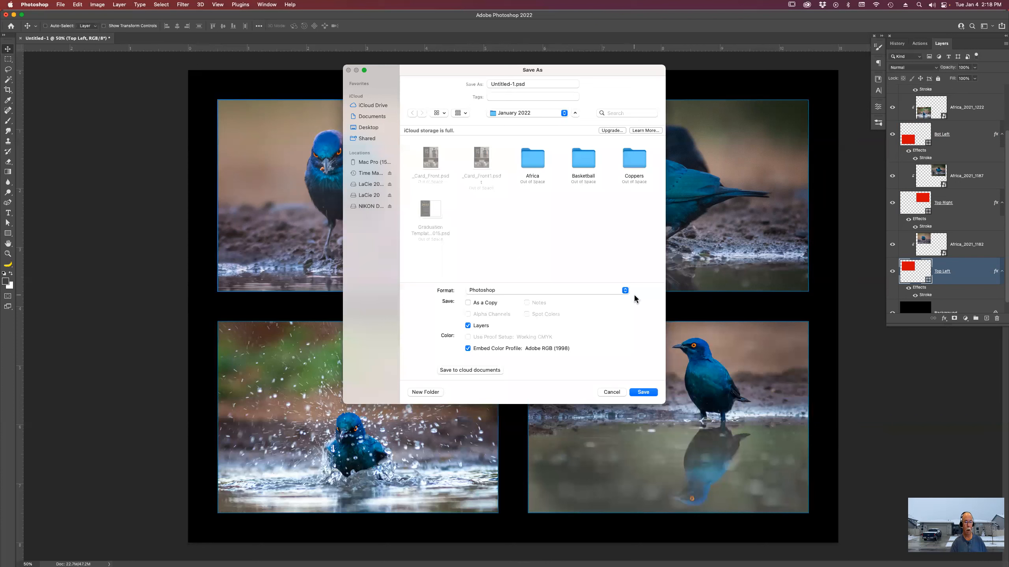
left_click(625, 290)
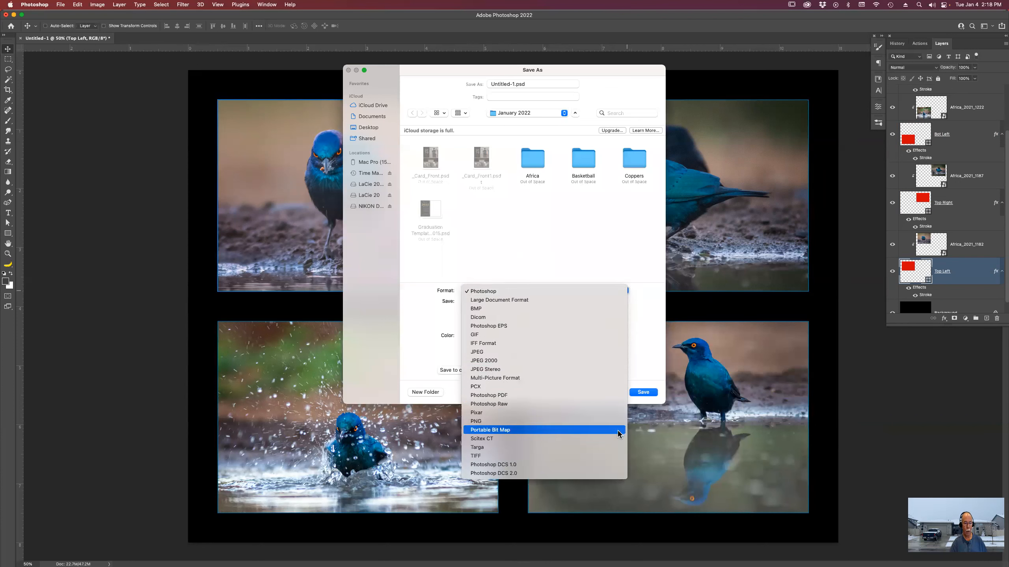
key("Escape")
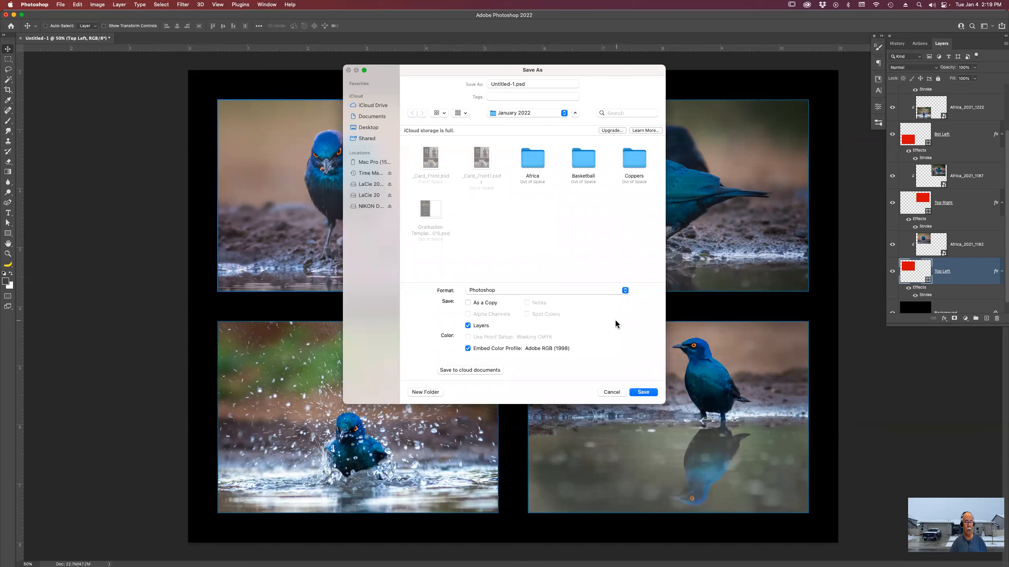
double_click(500, 83)
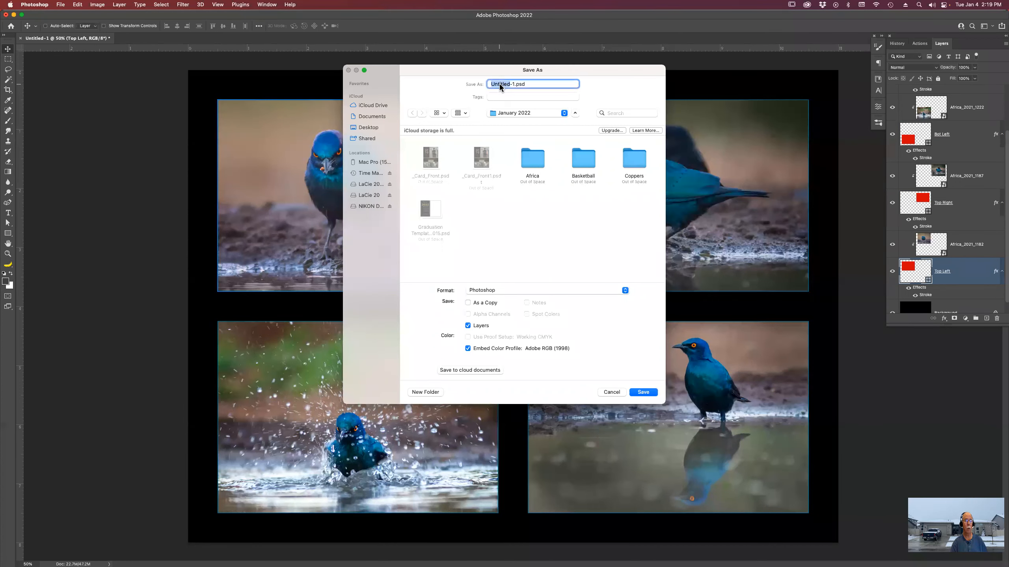
type("Bird")
key("Return")
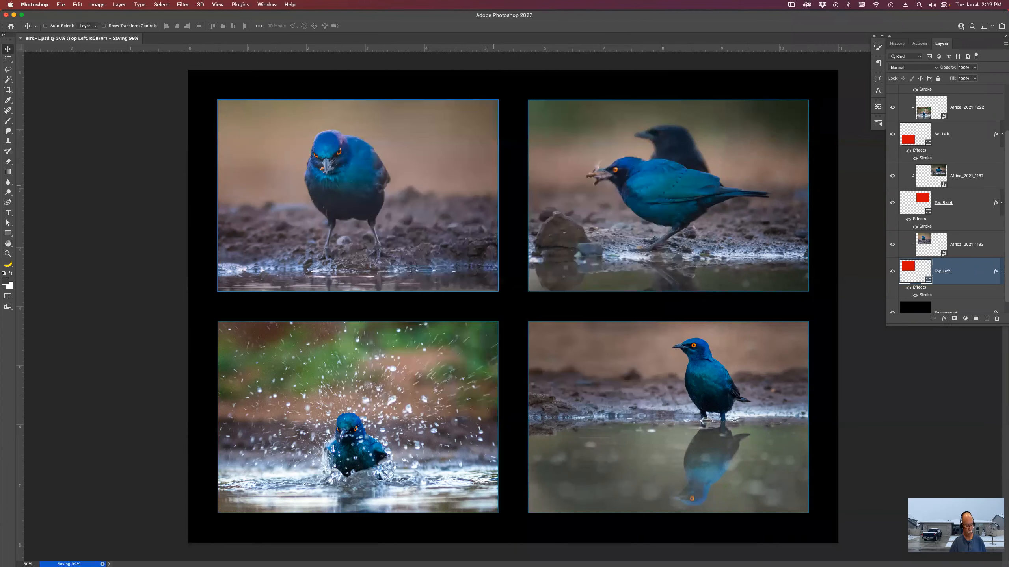
key("super+w")
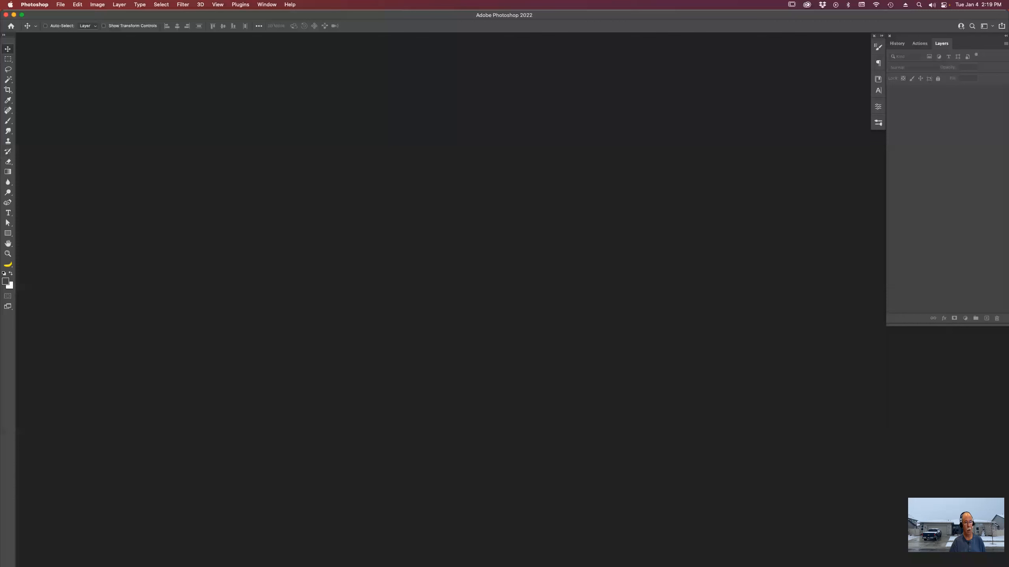
Switch to Adobe Bridge and look through the Africa folder for the saved bird layout.
key("super+Tab")
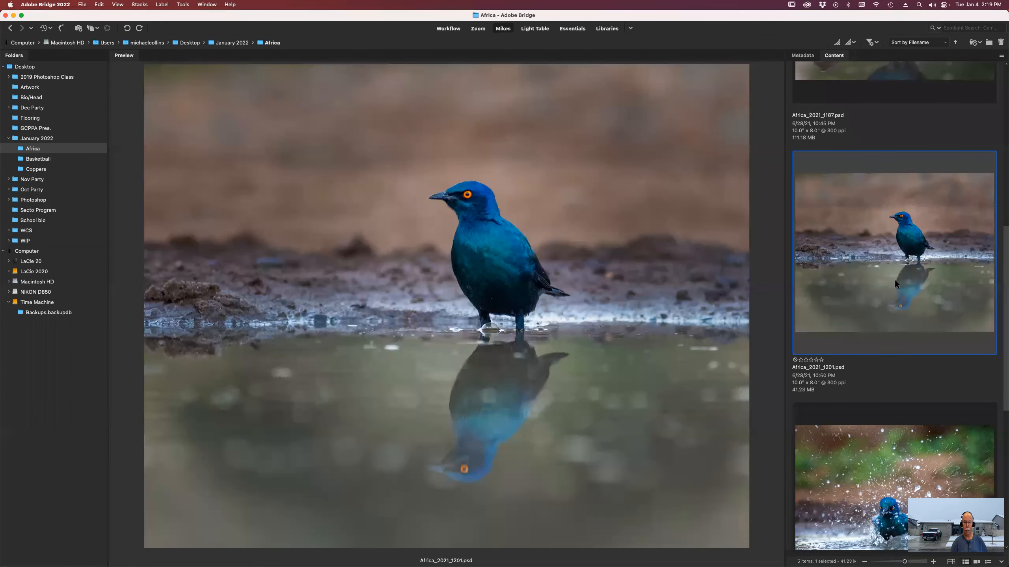
scroll(894, 284, "down", 5)
scroll(891, 284, "down", 4)
scroll(889, 289, "up", 3)
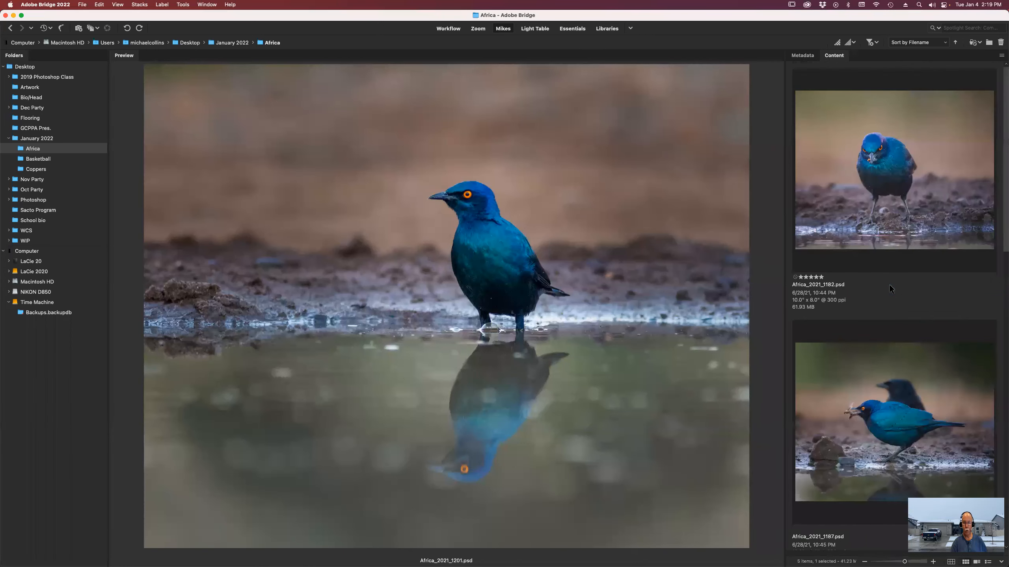
scroll(889, 283, "down", 5)
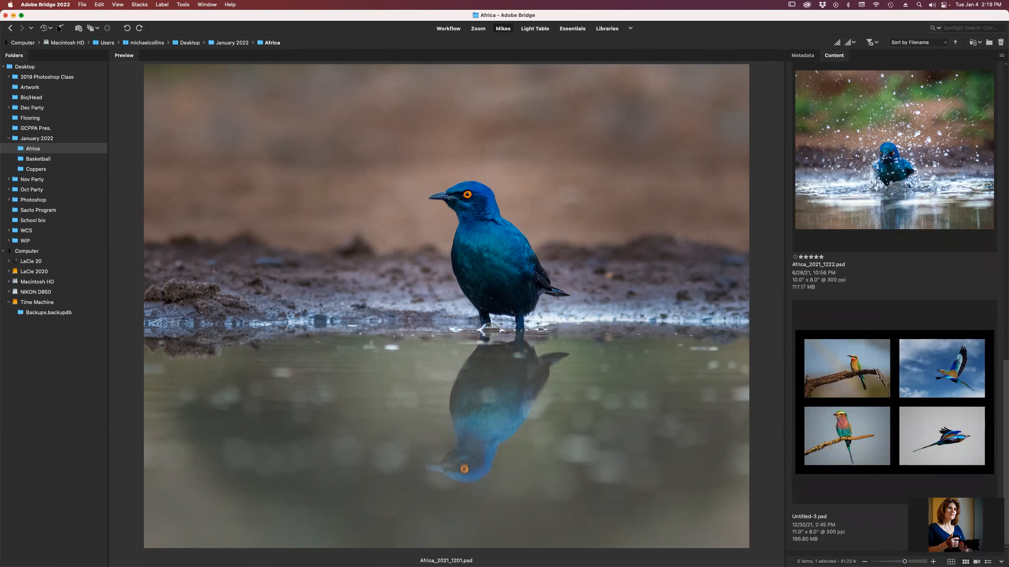
Switch to Photoshop and reopen the recently saved Bird-1.psd.
key("super+Tab")
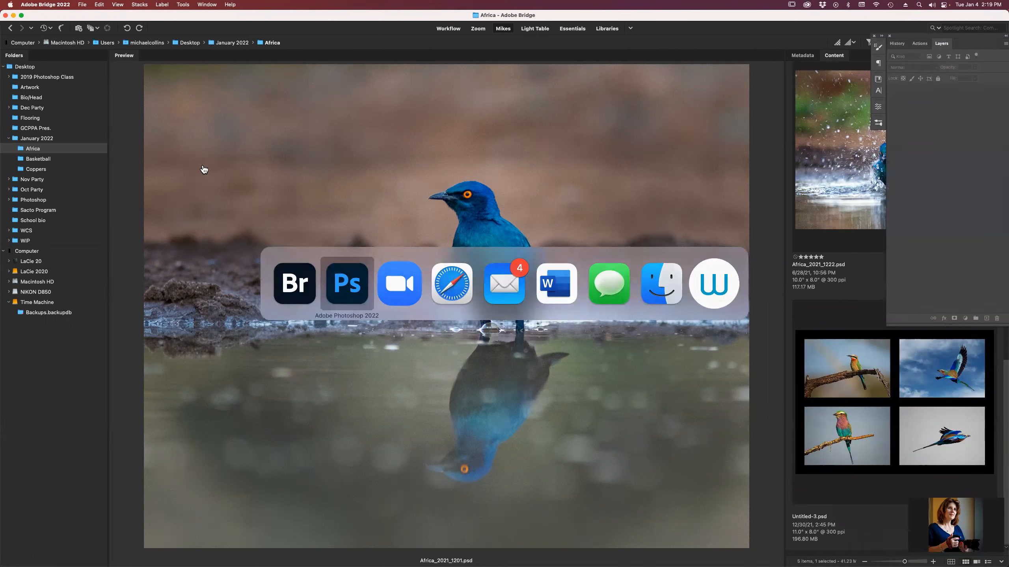
left_click(62, 4)
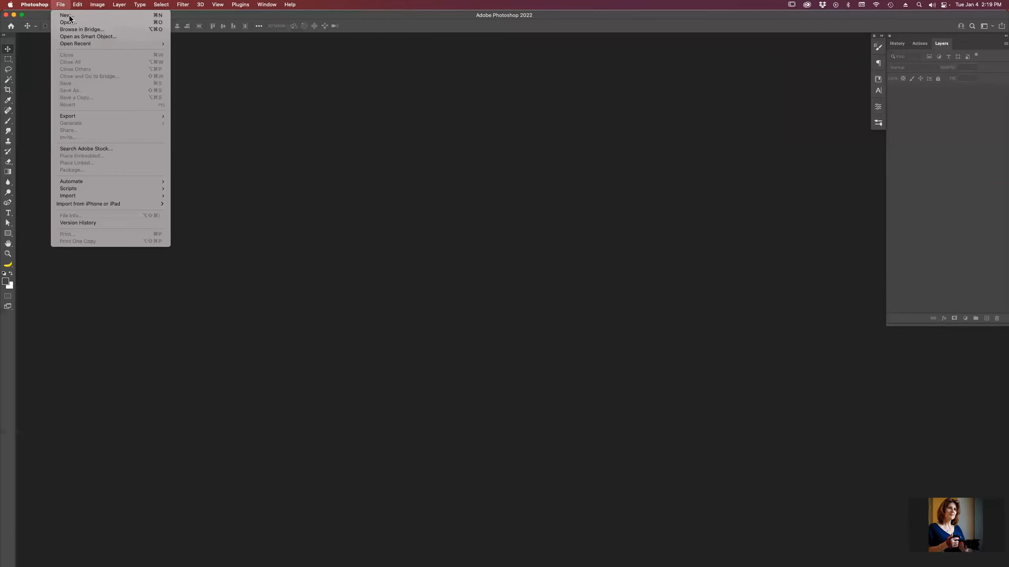
mouse_move(79, 44)
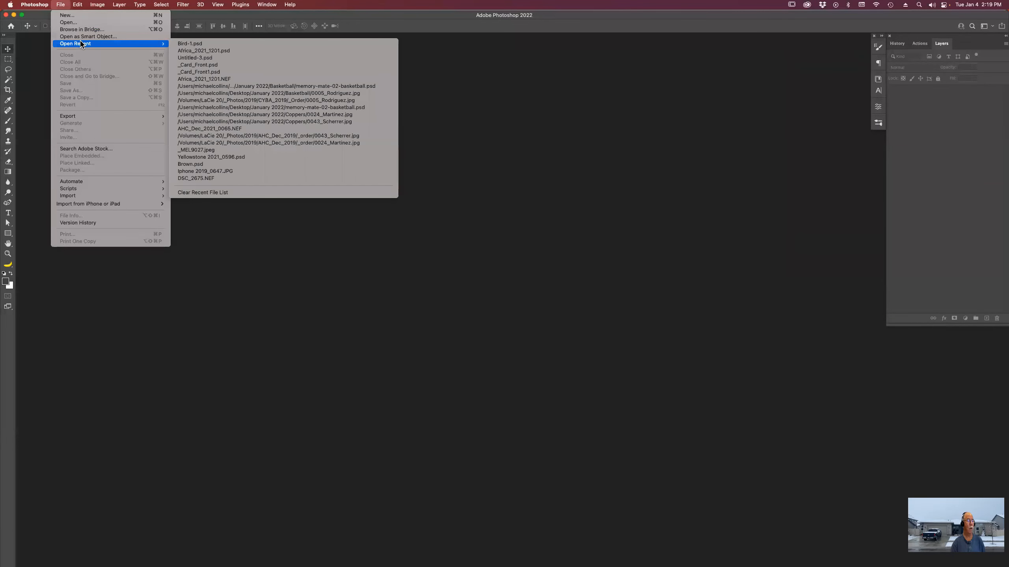
left_click(207, 44)
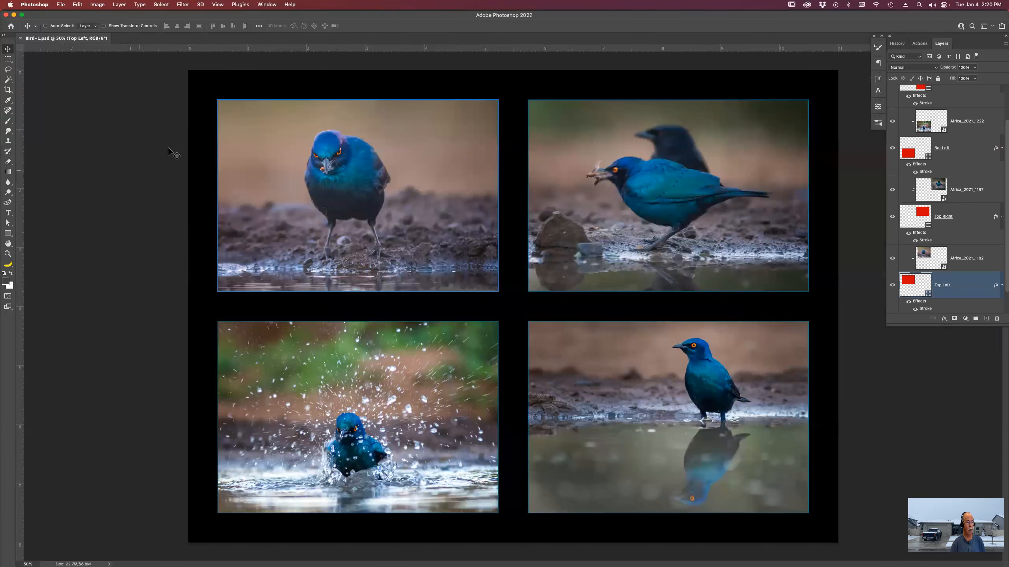
Save a copy of the layout as Bird-1.psd in the Africa folder and close the document.
key("super+w")
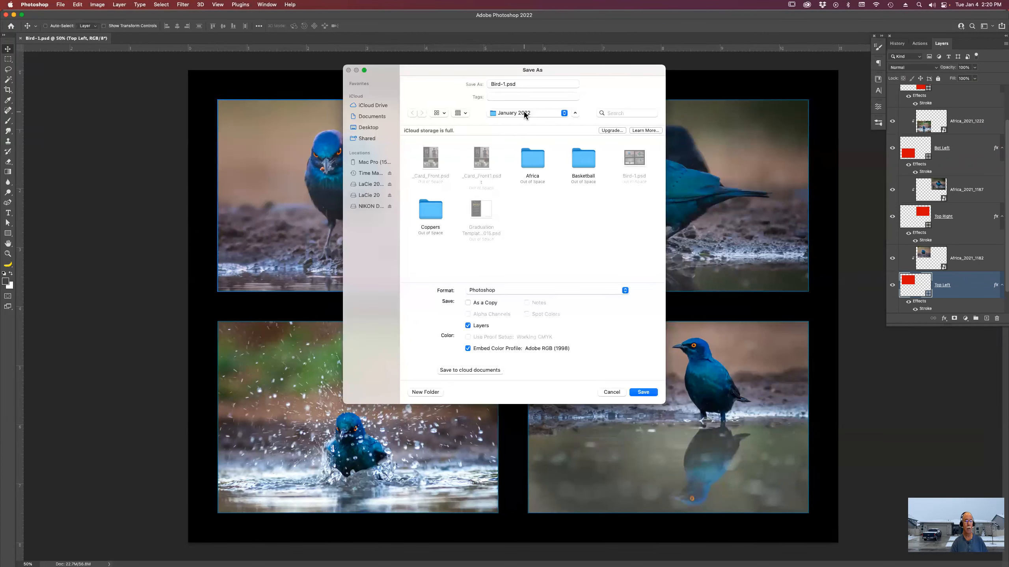
double_click(535, 158)
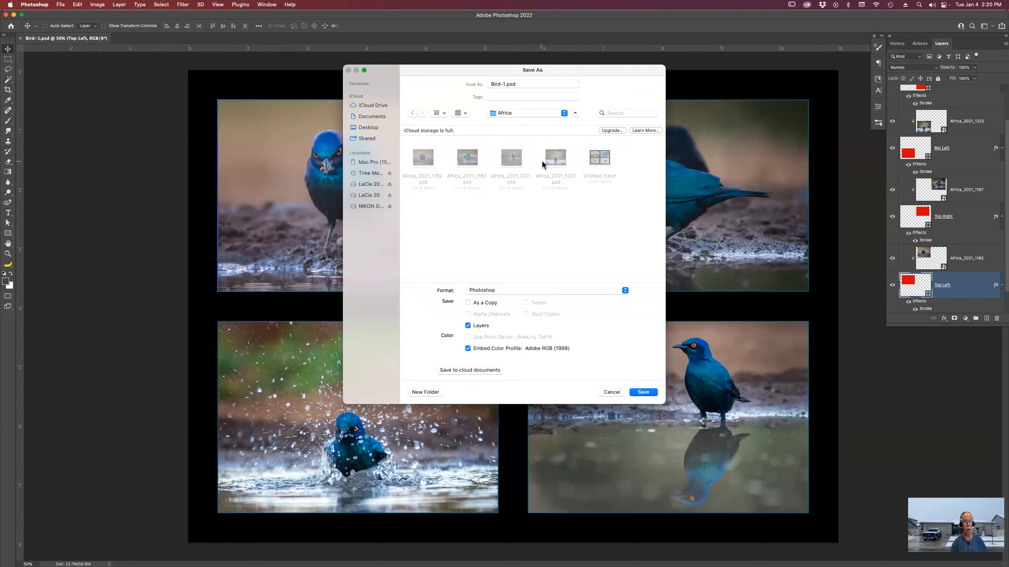
left_click(643, 391)
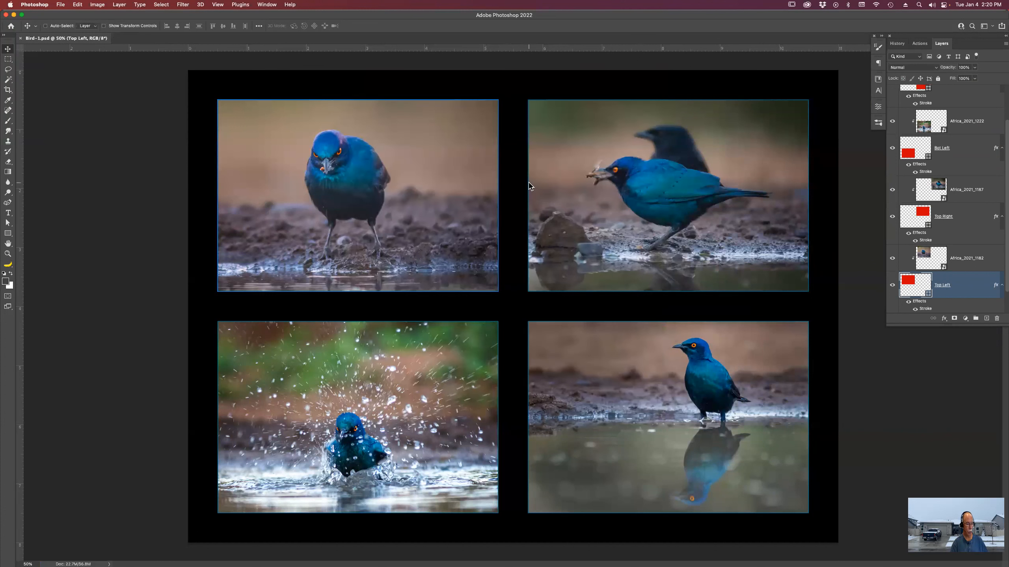
key("super+w")
Switch to Adobe Bridge, rename Bird-1.psd in the Africa folder to Bird-1.psdt, accept the extension change, and open the template.
key("super+Tab")
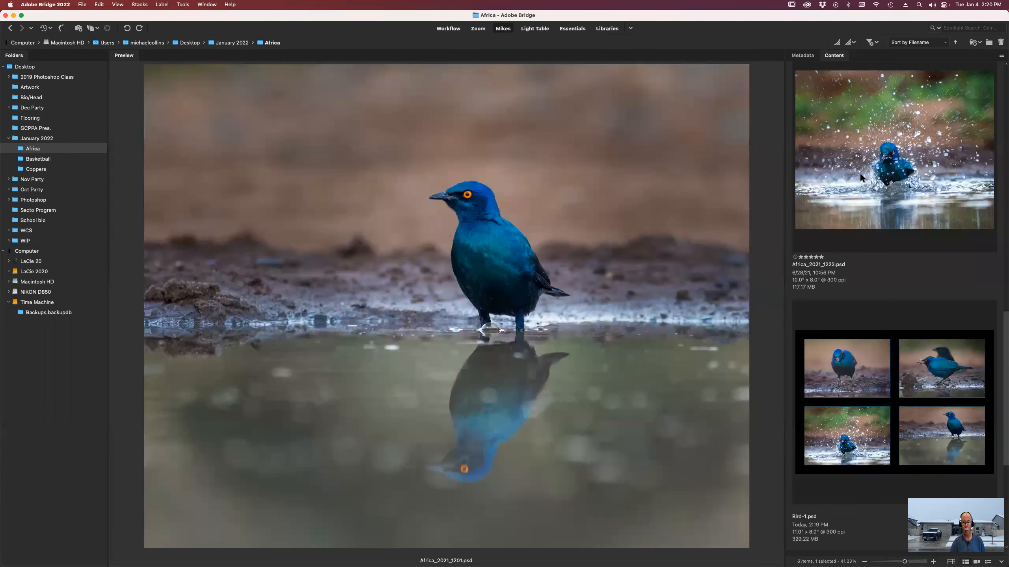
left_click(871, 328)
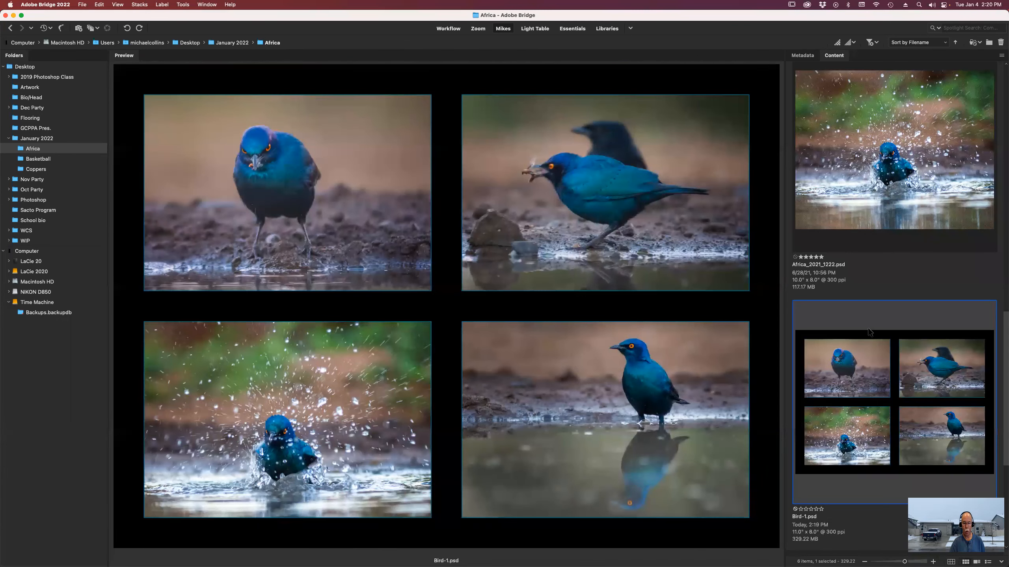
scroll(854, 326, "down", 5)
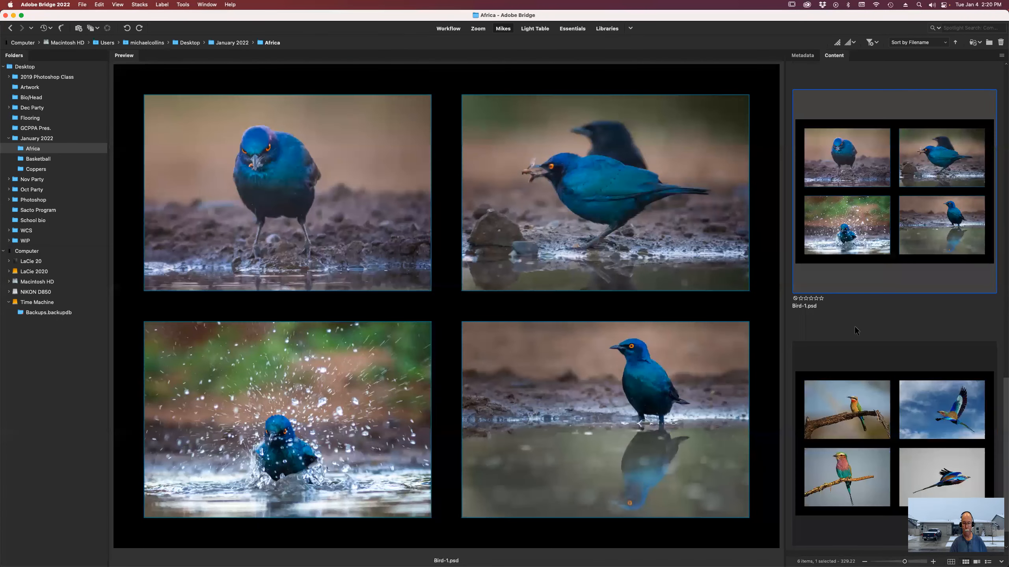
left_click(811, 306)
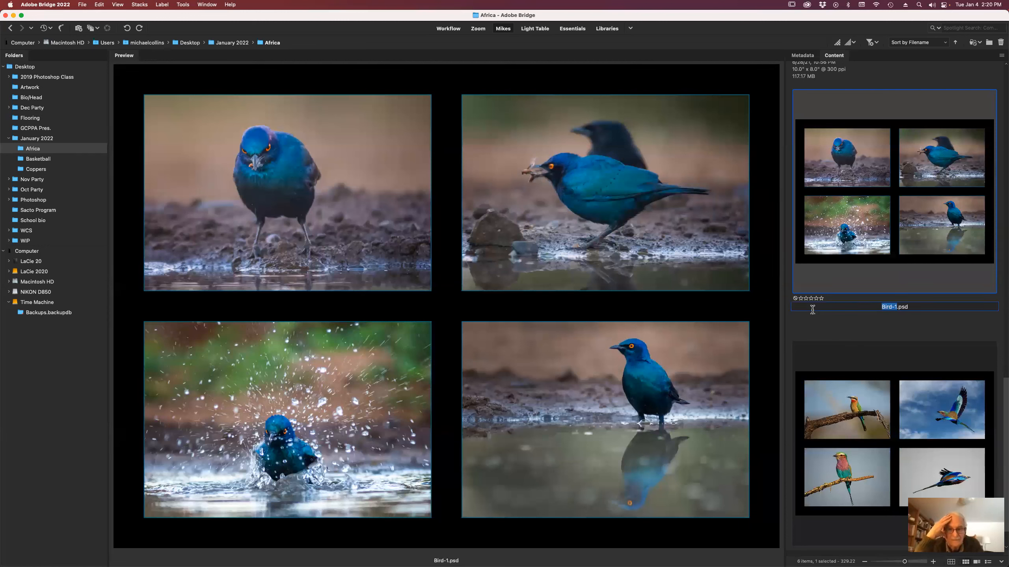
left_click(914, 306)
type("t")
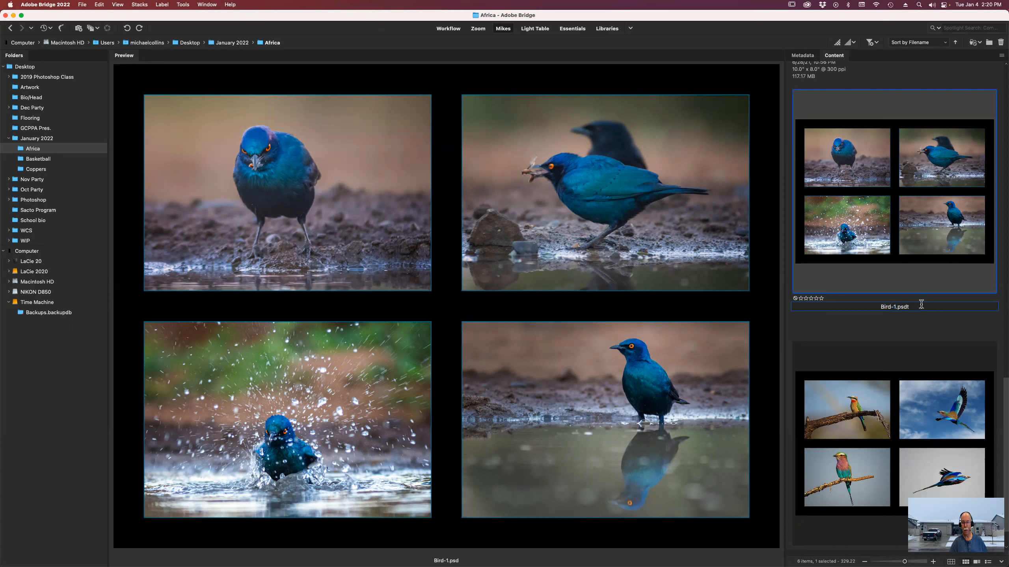
key("Return")
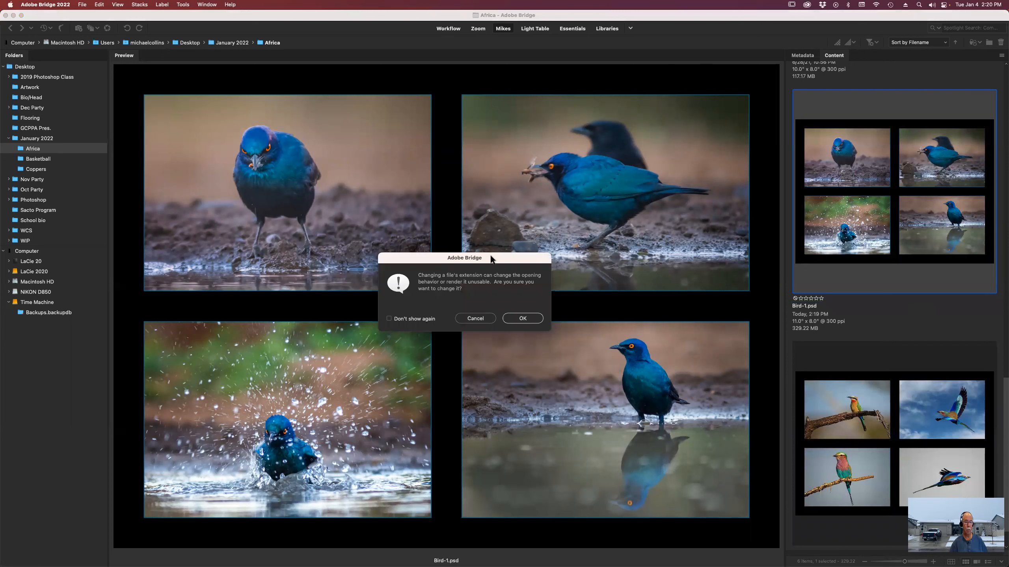
left_click(523, 319)
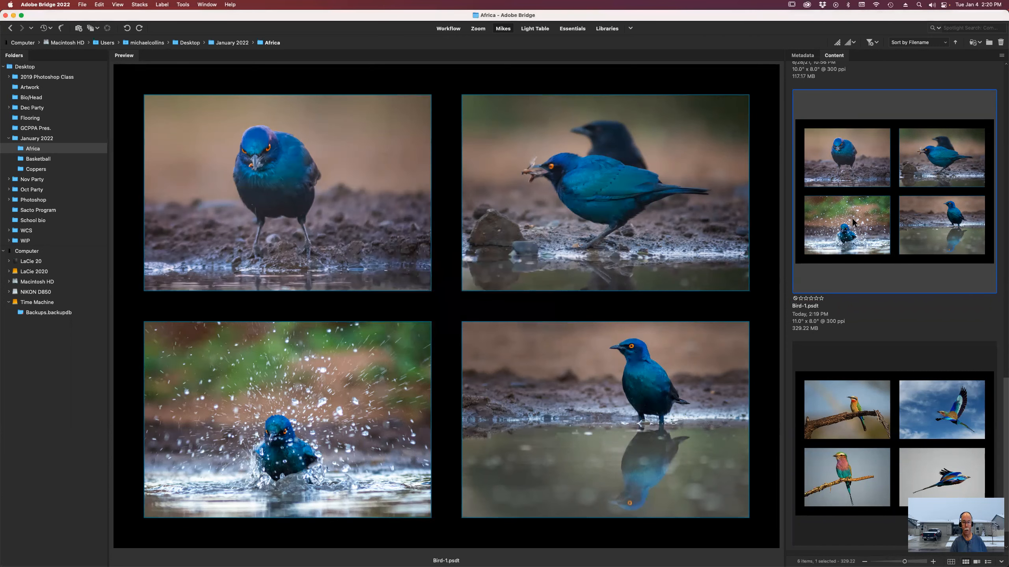
double_click(873, 215)
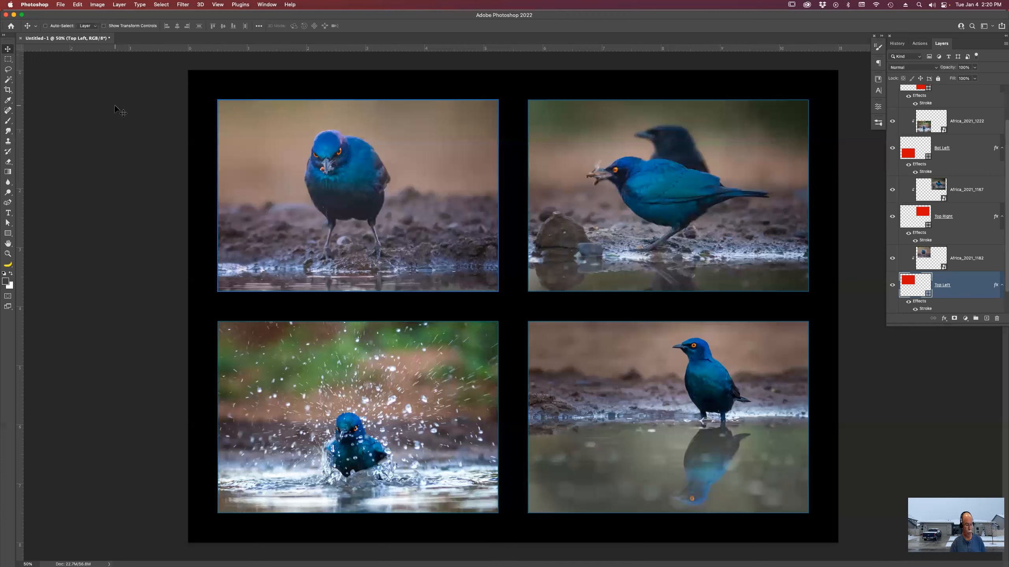
Switch to Adobe Bridge and browse the LaCie 20 drive to _Photos > 2021 > Safari > _Book_Photos.
key("super+Tab")
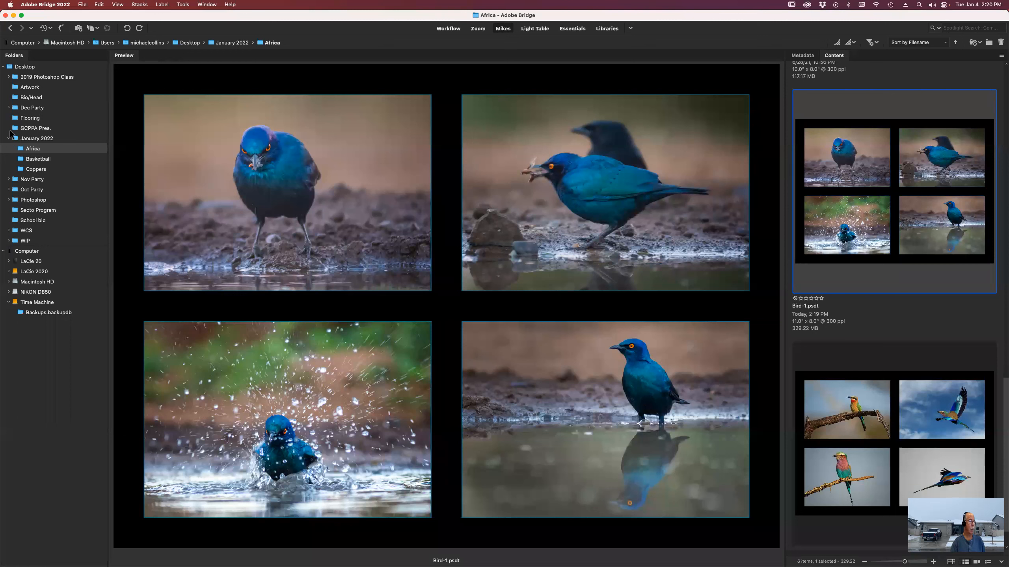
left_click(8, 262)
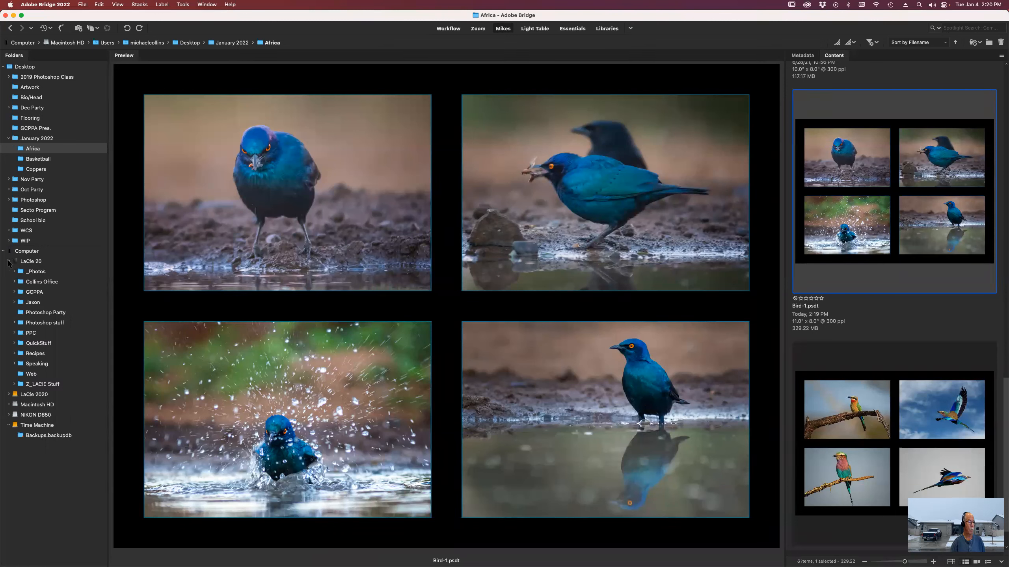
left_click(13, 272)
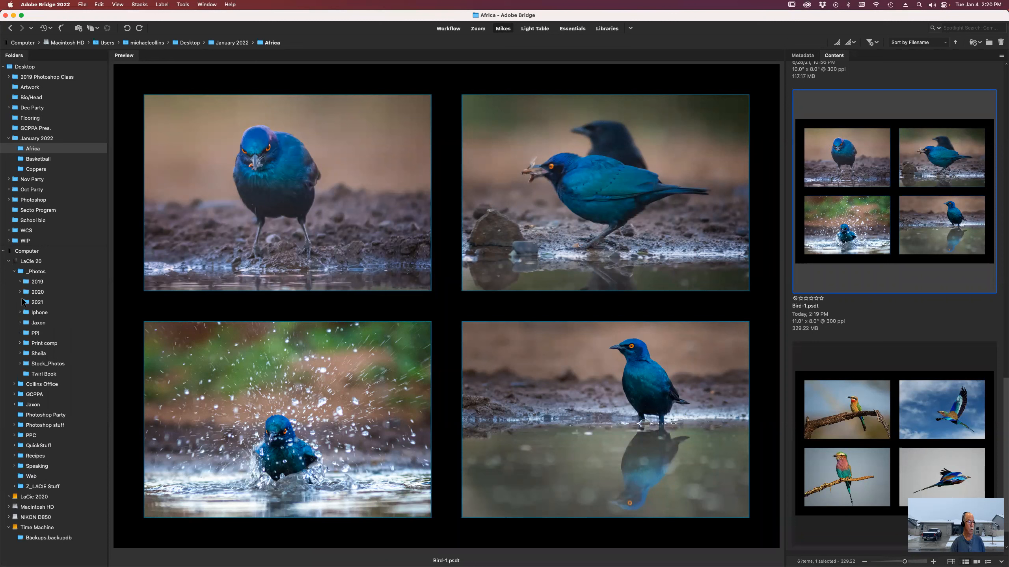
left_click(21, 302)
scroll(50, 381, "down", 10)
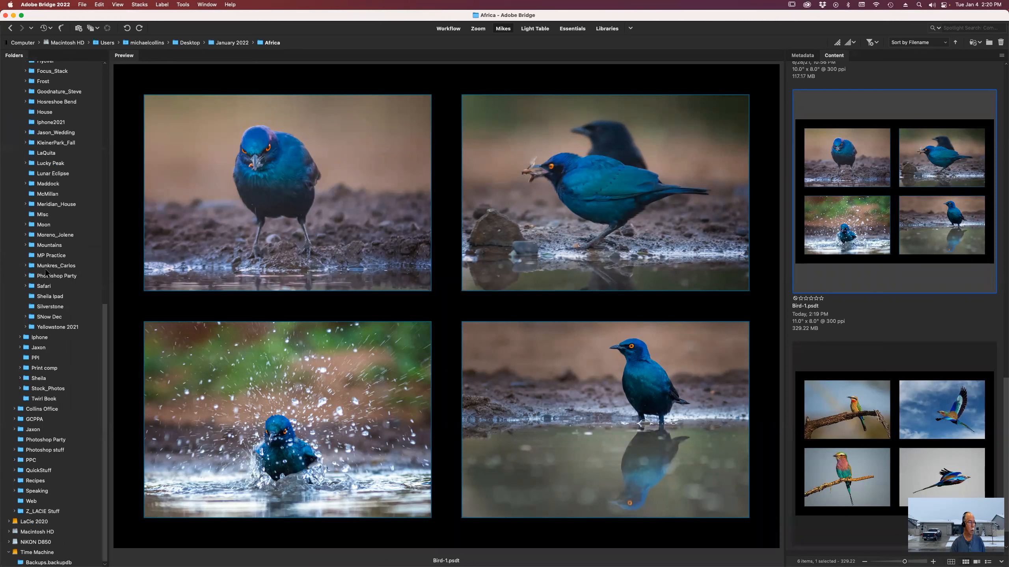
scroll(46, 273, "up", 20)
scroll(42, 275, "down", 2)
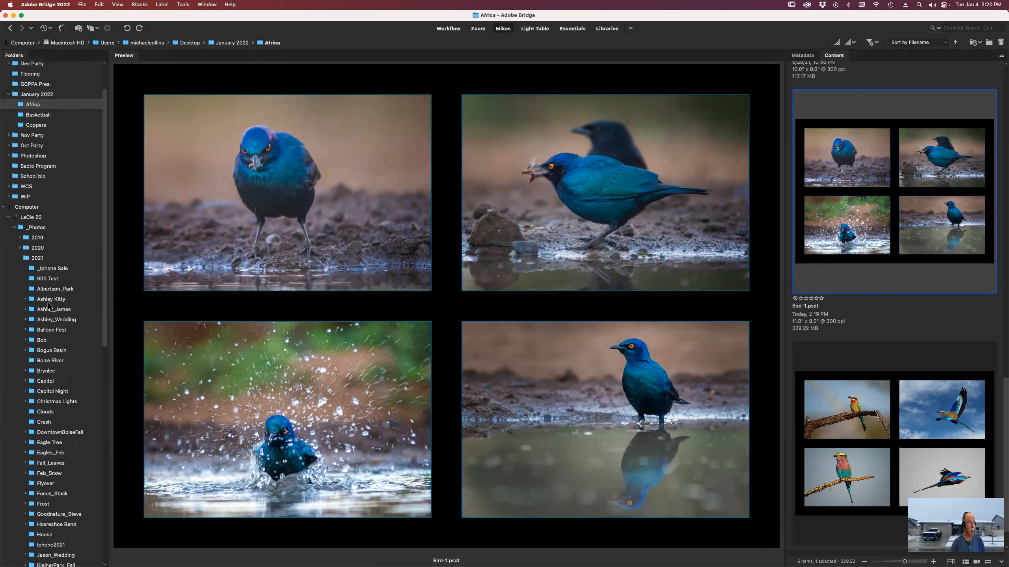
left_click(37, 258)
scroll(58, 301, "down", 12)
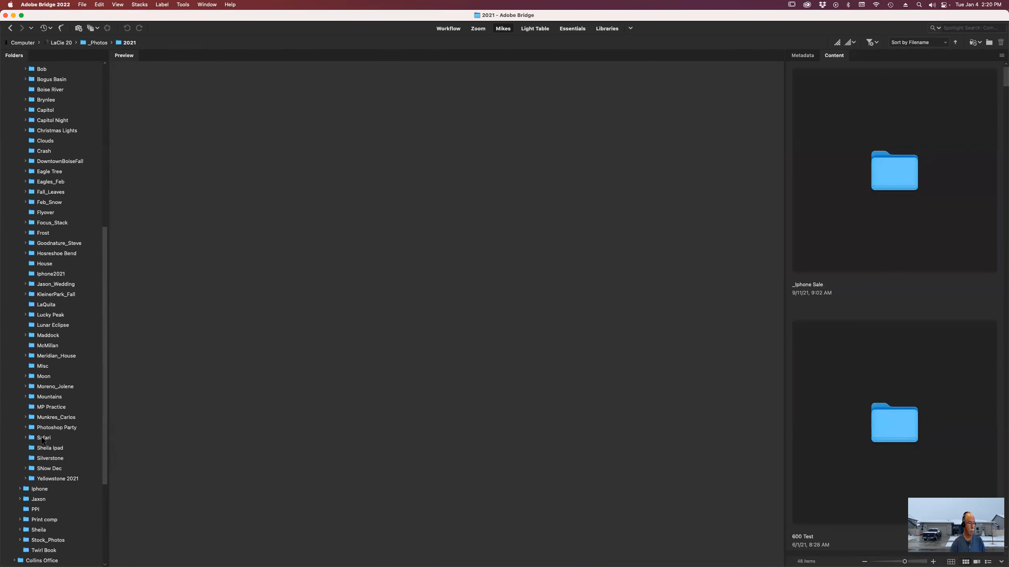
left_click(28, 438)
left_click(26, 438)
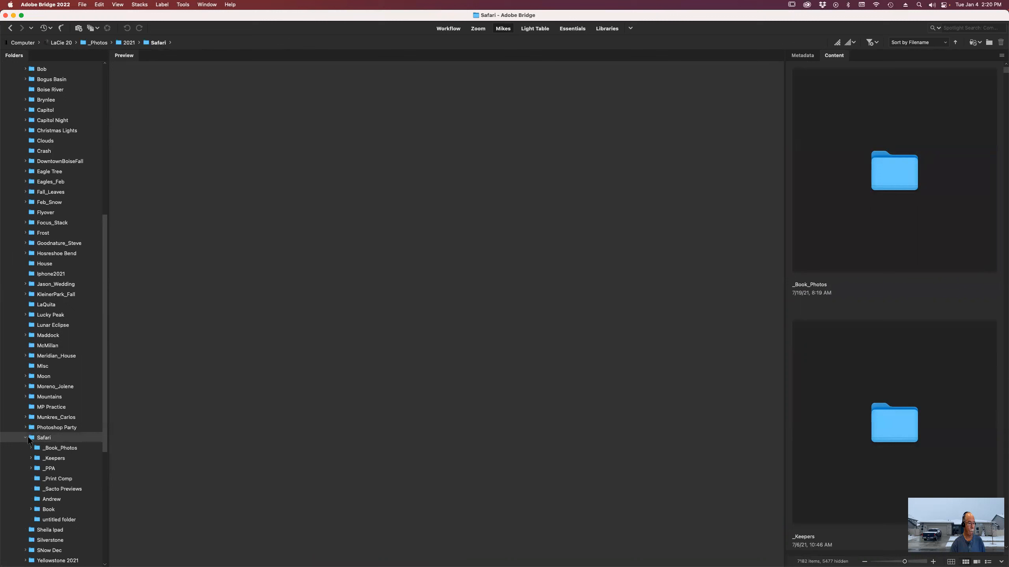
left_click(59, 448)
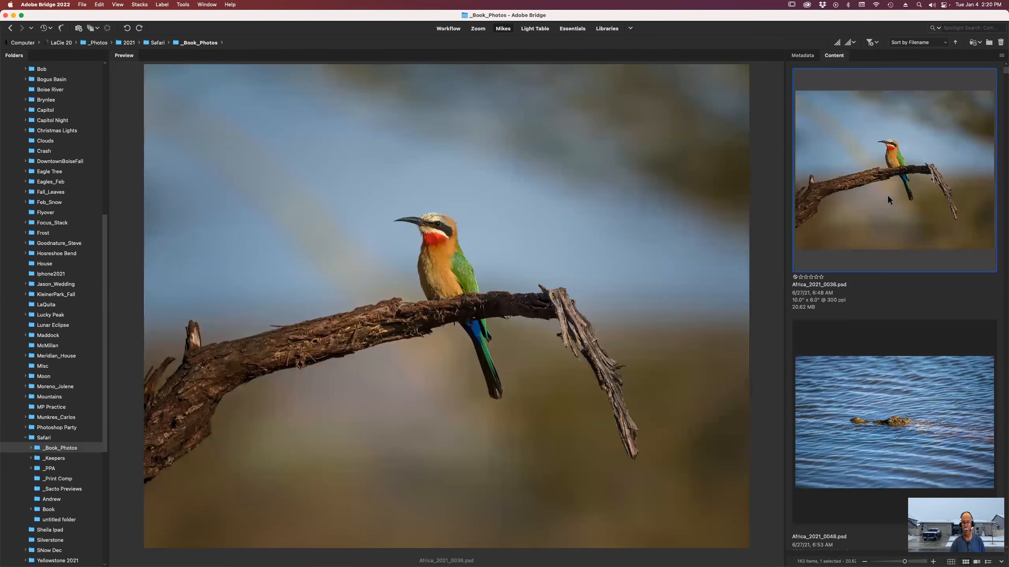
Place Africa_2021_0036.psd from the _Book_Photos folder into the open layout in Photoshop.
left_click(888, 194)
right_click(879, 191)
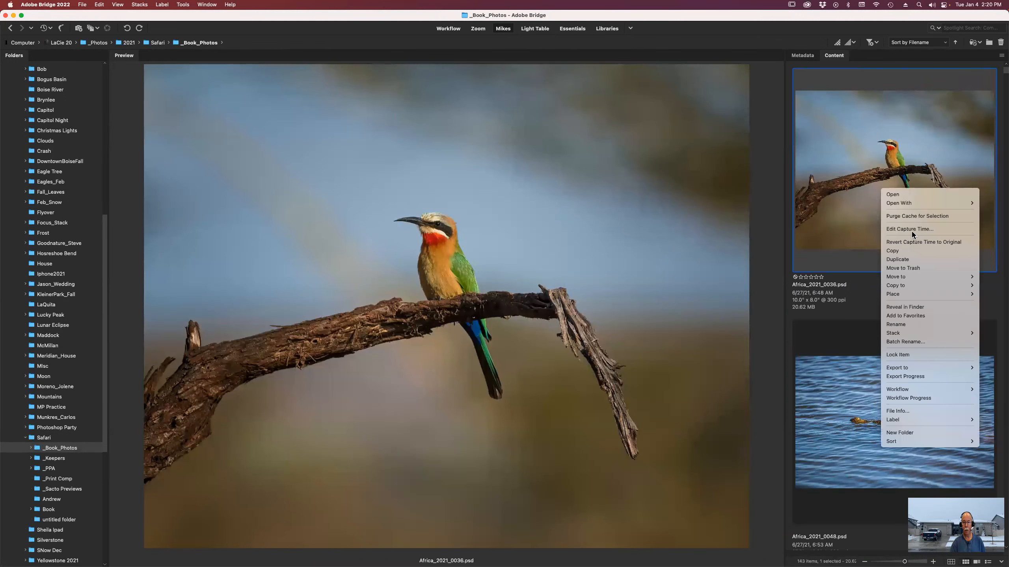
mouse_move(919, 333)
mouse_move(916, 294)
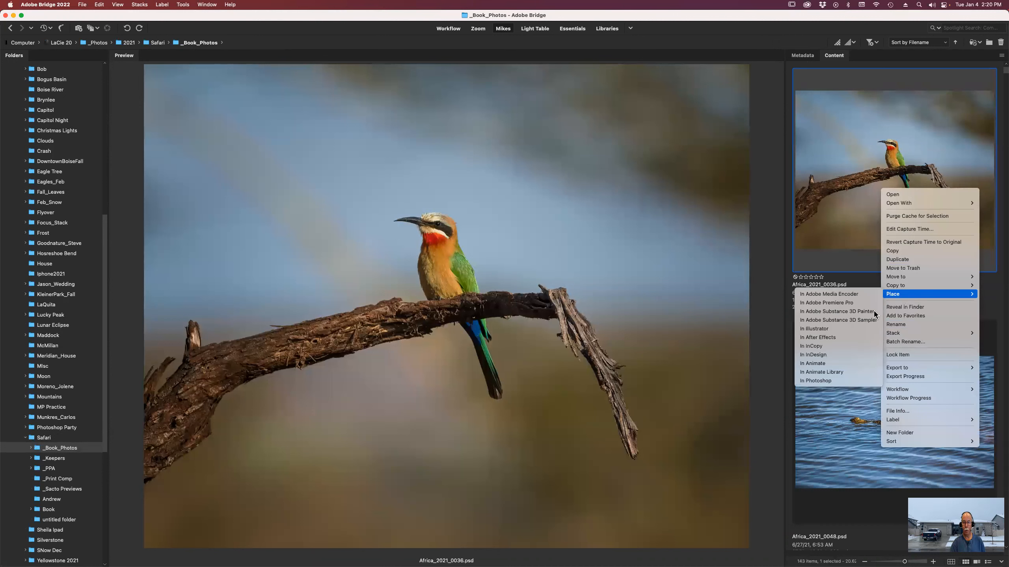
left_click(850, 381)
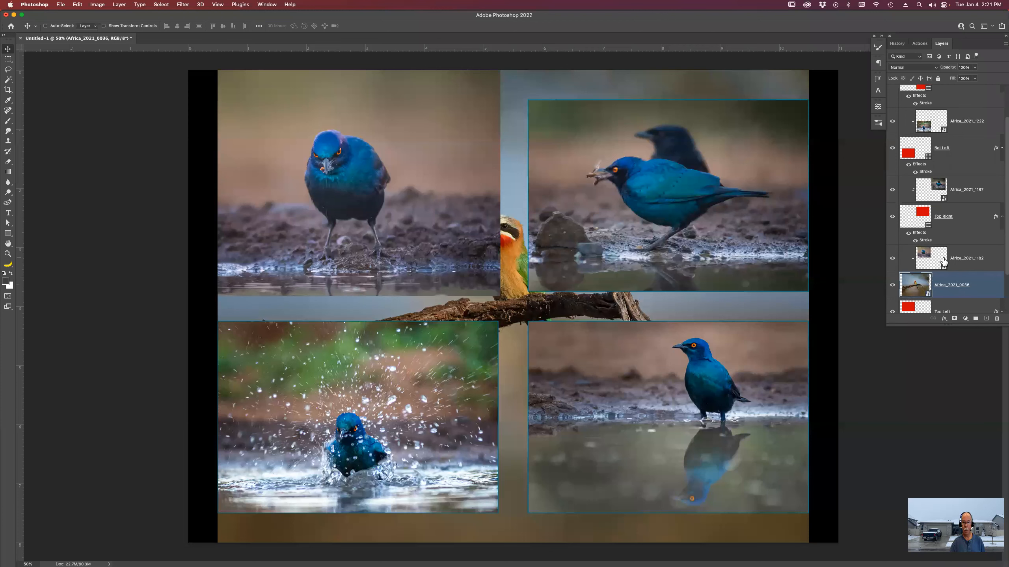
Move the Africa_2021_0036 layer directly above Africa_2021_1182 and clip it to that layer.
left_click(892, 259)
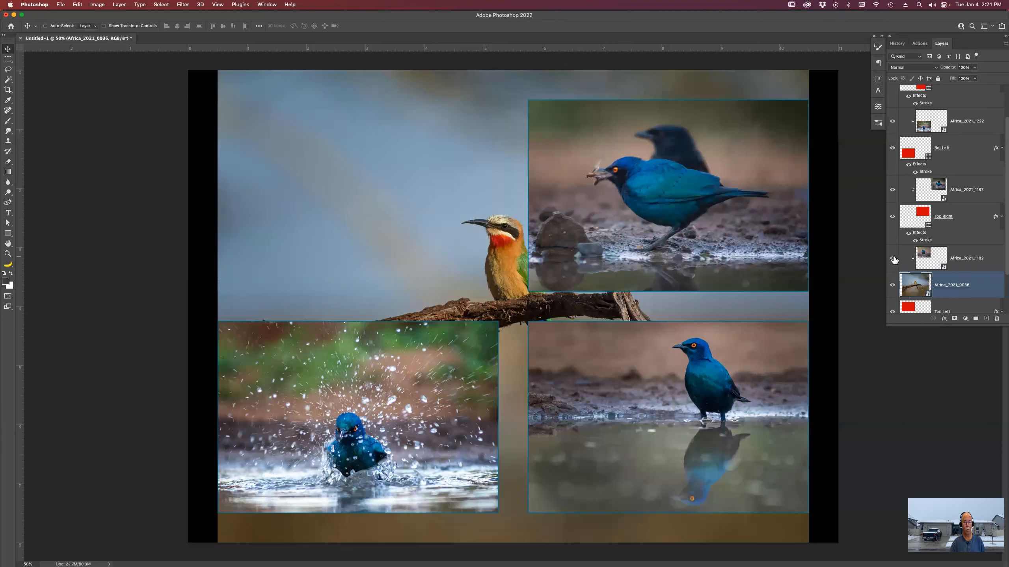
left_click(893, 259)
left_click_drag(963, 287, 961, 253)
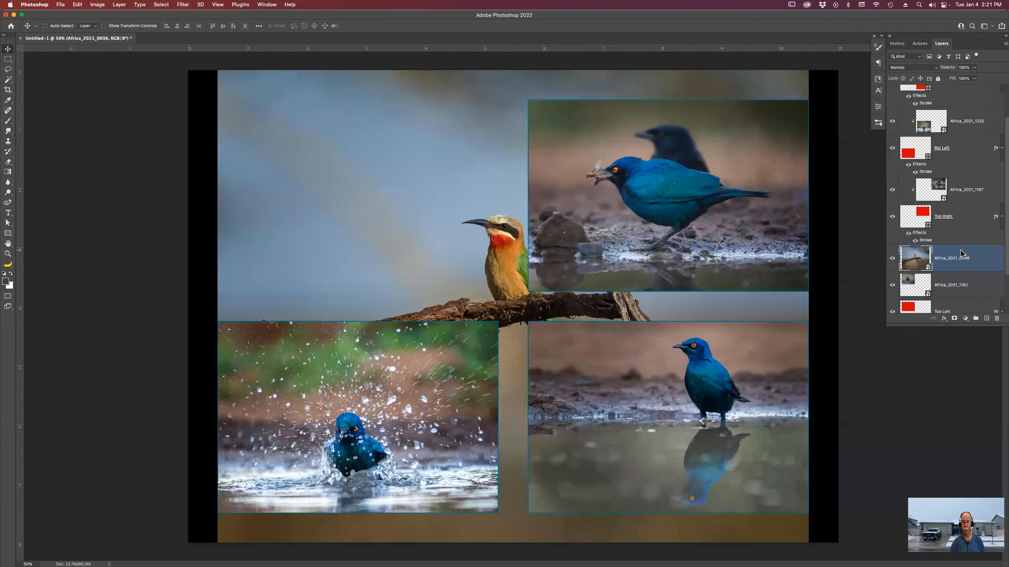
left_click(974, 268, "alt")
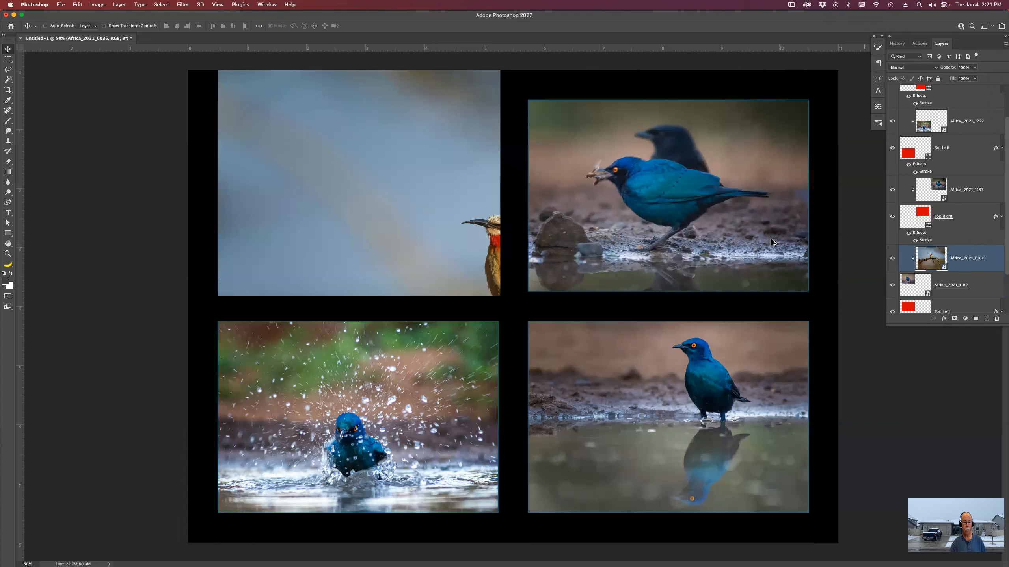
Scale the placed bee-eater photo proportionally to about 64% so the bird fits within the top-left frame.
key("super+t")
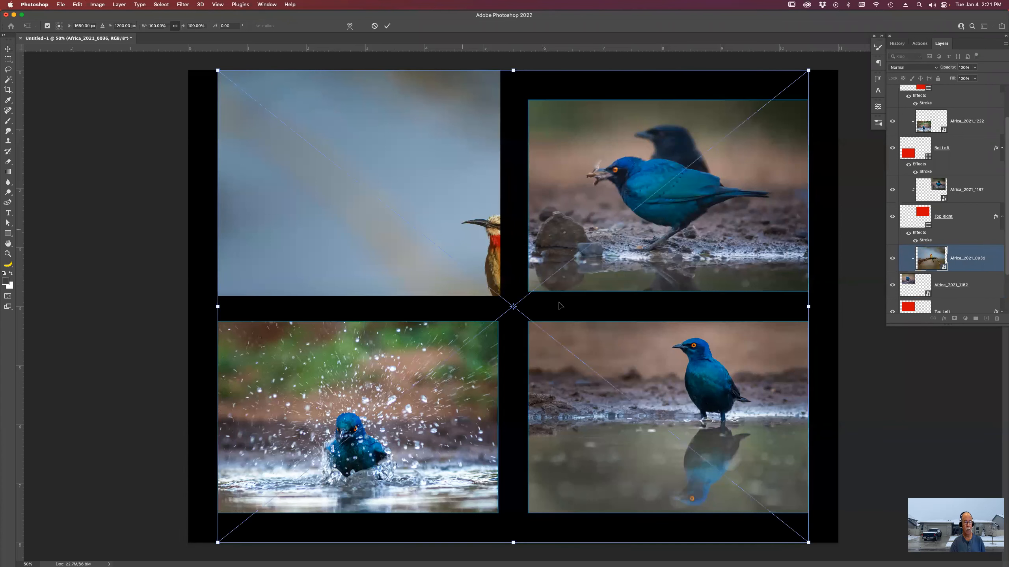
left_click_drag(808, 542, 580, 393)
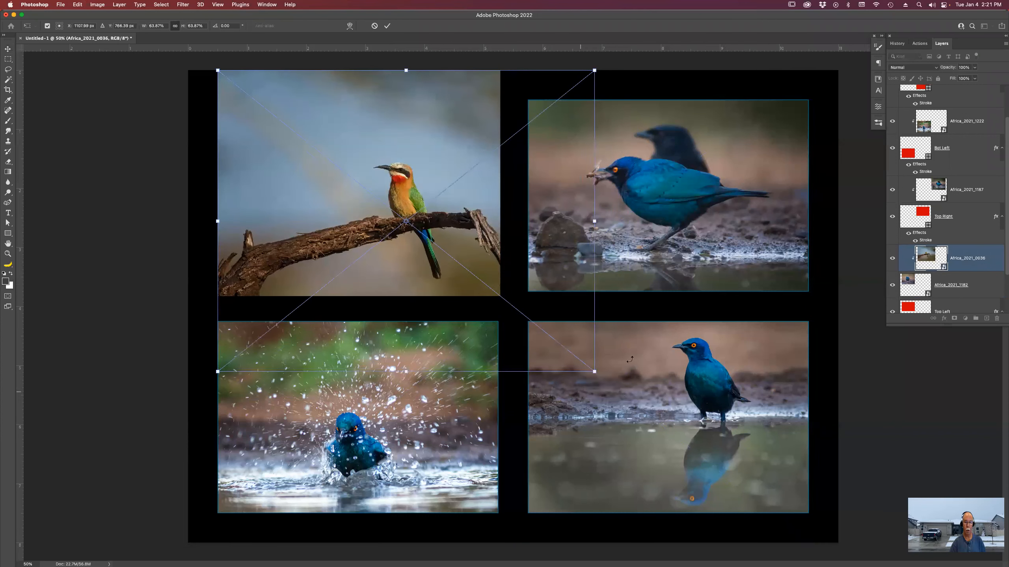
key("Return")
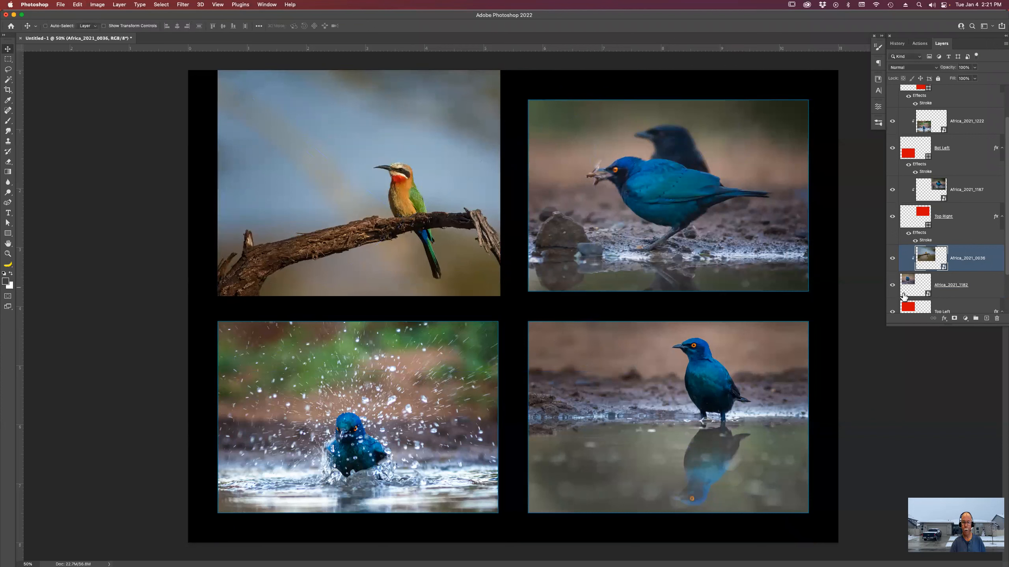
Clip the Africa_2021_1182 layer to the Top Left rectangle and toggle both clipped photos' visibility to compare them.
left_click(960, 296, "alt")
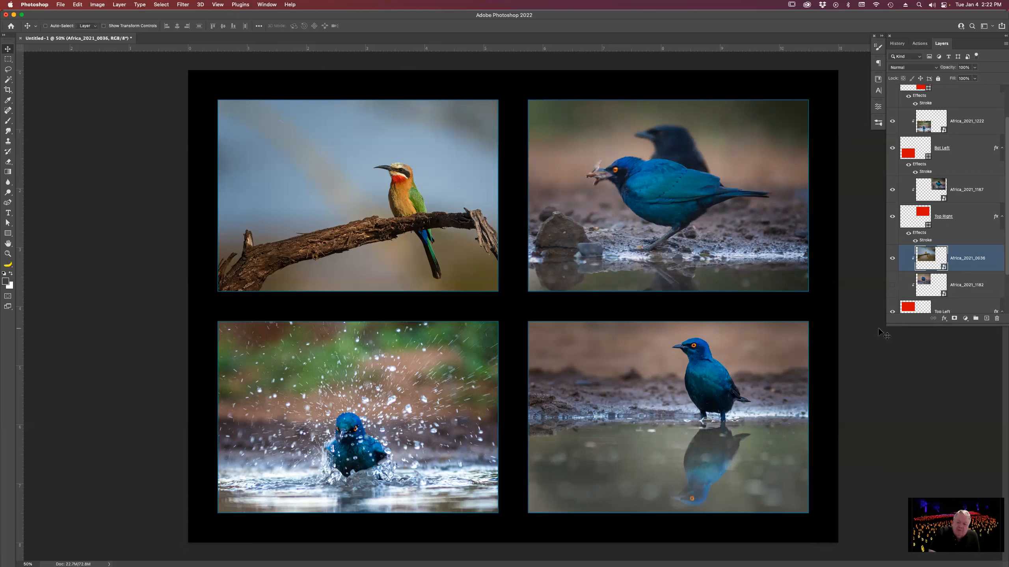
left_click(892, 285)
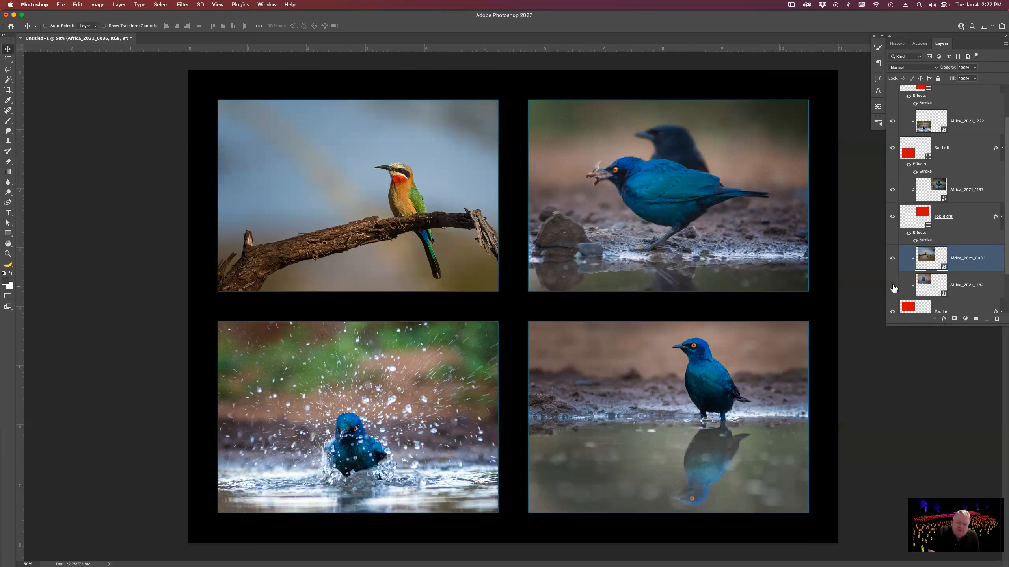
left_click(893, 259)
left_click(892, 259)
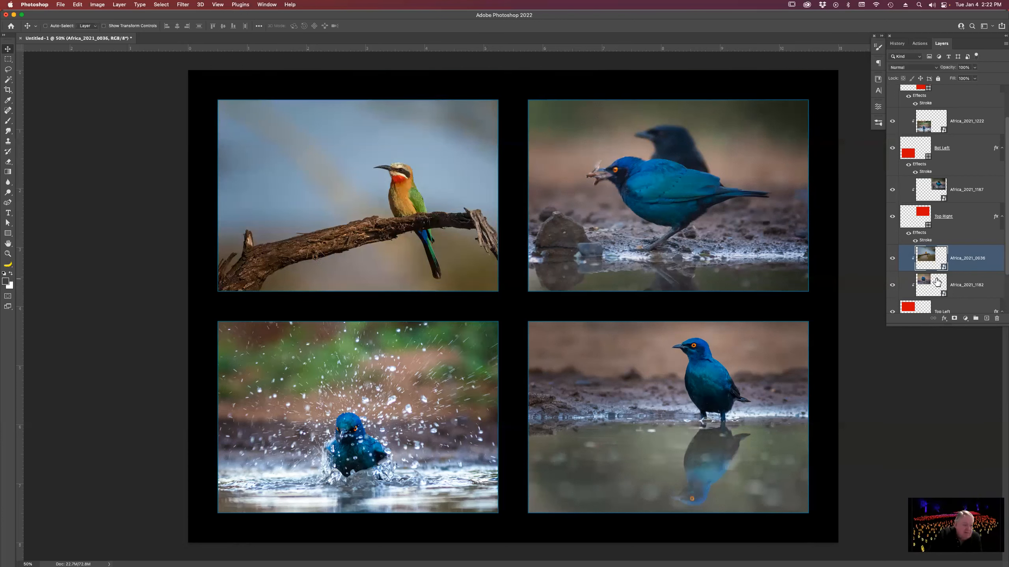
Delete all the clipped photo layers, including Layer 1, leaving only the four frame rectangles and the background.
left_click(980, 290, "shift")
left_click(971, 191, "super")
left_click(969, 125, "super")
scroll(977, 214, "up", 2)
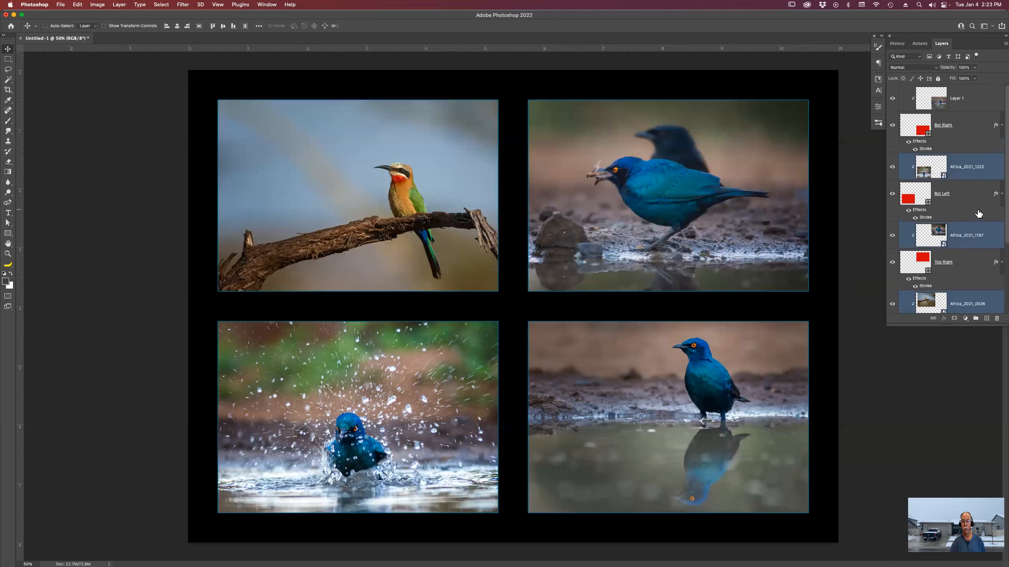
left_click(980, 104, "super")
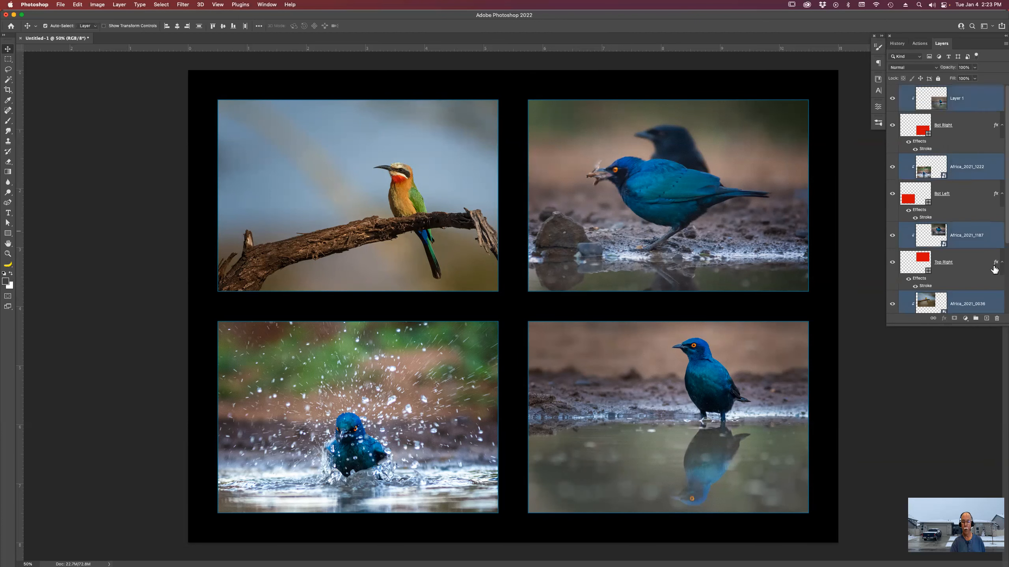
left_click(996, 318)
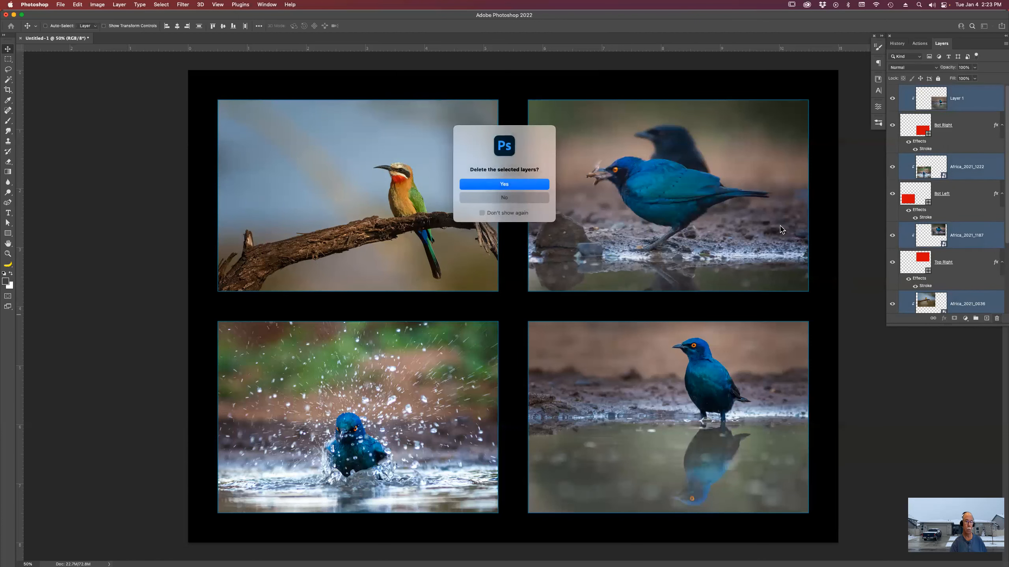
left_click(504, 184)
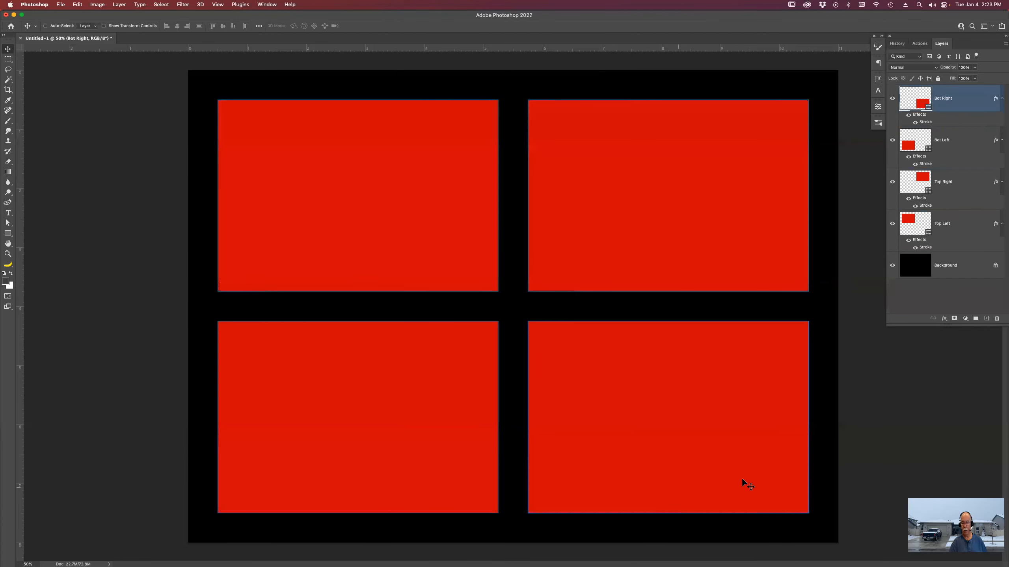
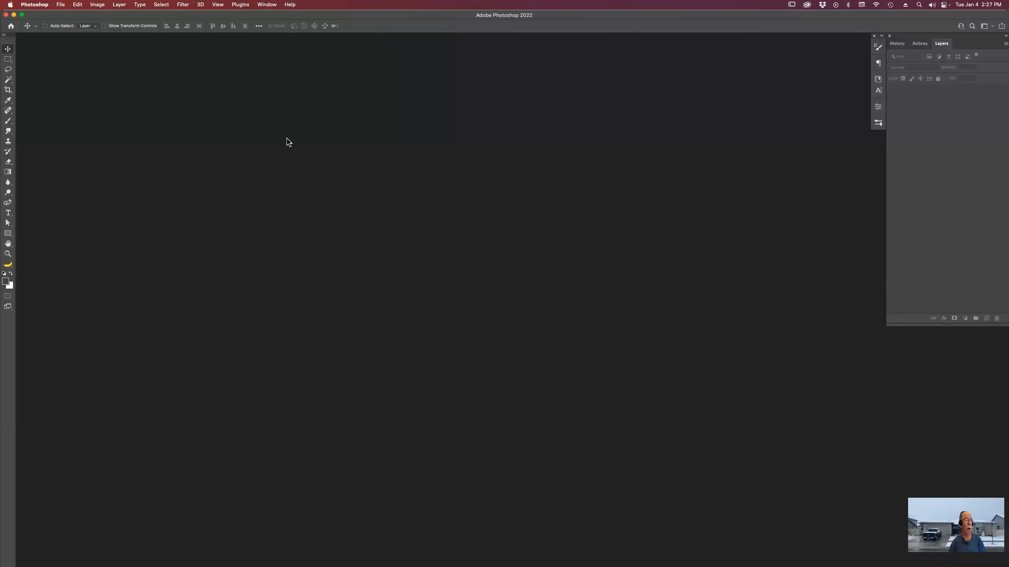
Switch to Adobe Bridge and open Brown.psd from the Coppers folder in Photoshop.
key("super+Tab")
key("super+Tab")
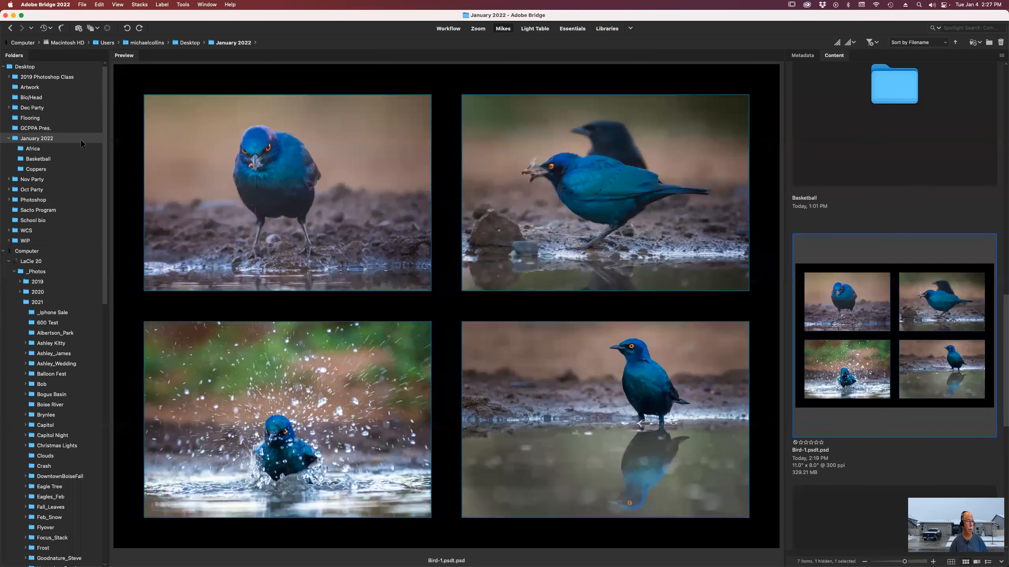
left_click(36, 171)
scroll(896, 196, "down", 10)
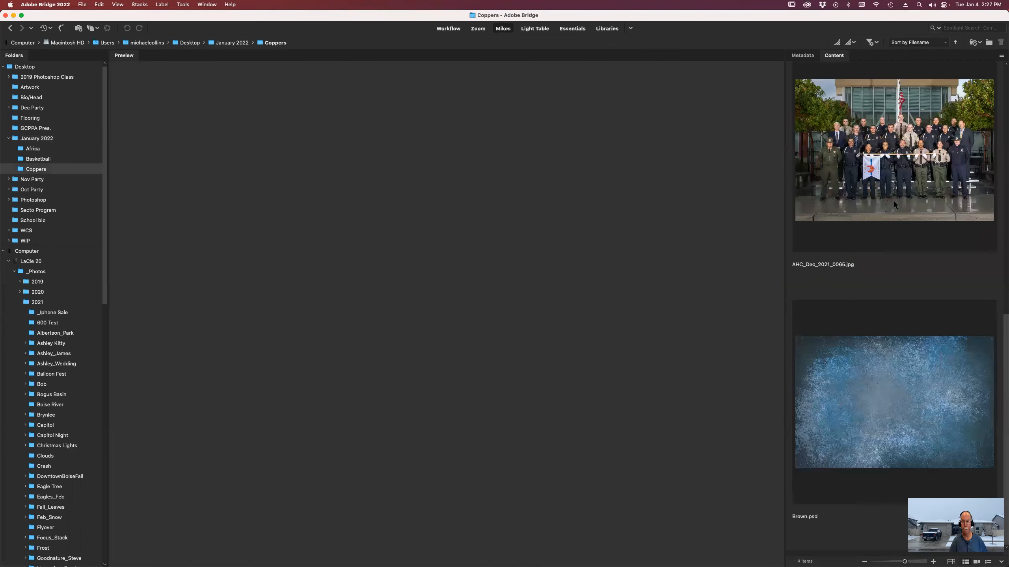
left_click(885, 350)
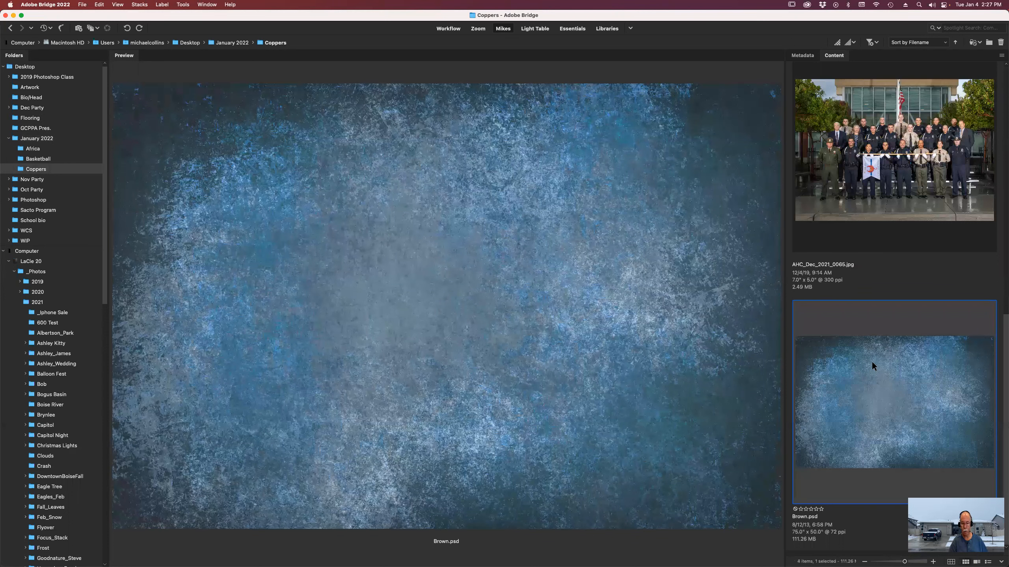
double_click(872, 366)
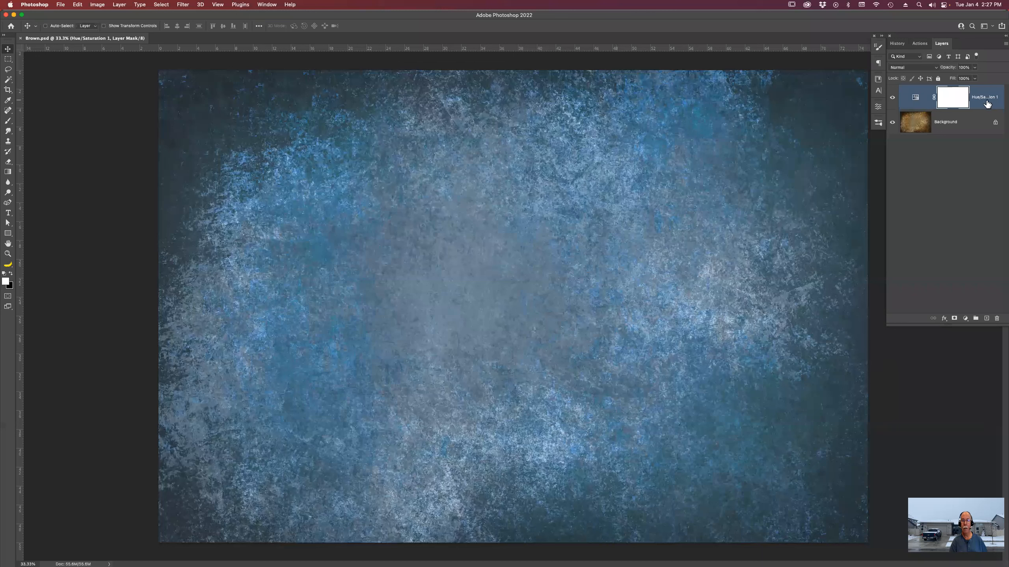
Delete the existing Hue/Saturation layer and add a new one with Hue +170, Saturation +18 and Lightness +12.
left_click_drag(987, 103, 996, 316)
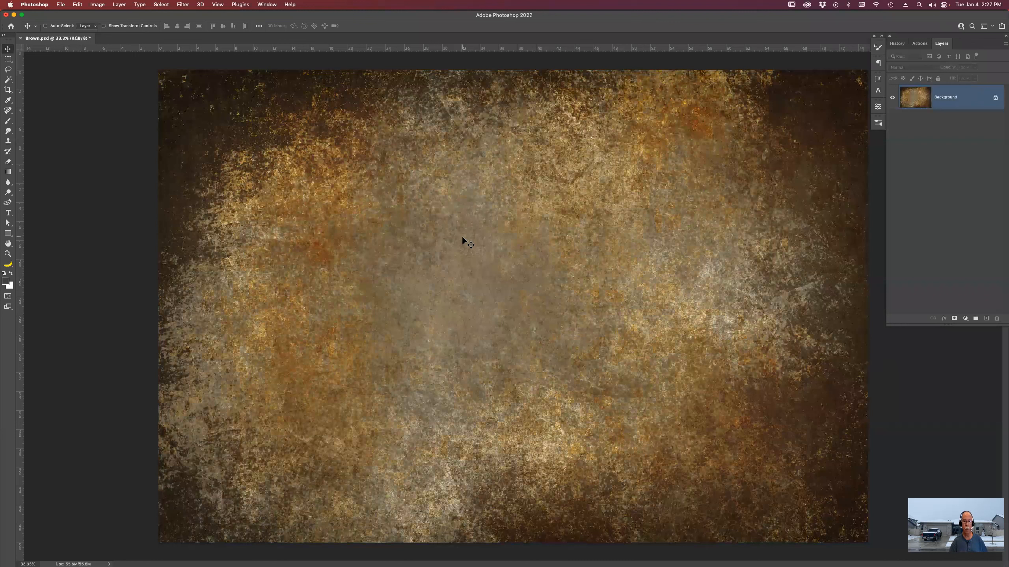
left_click(966, 320)
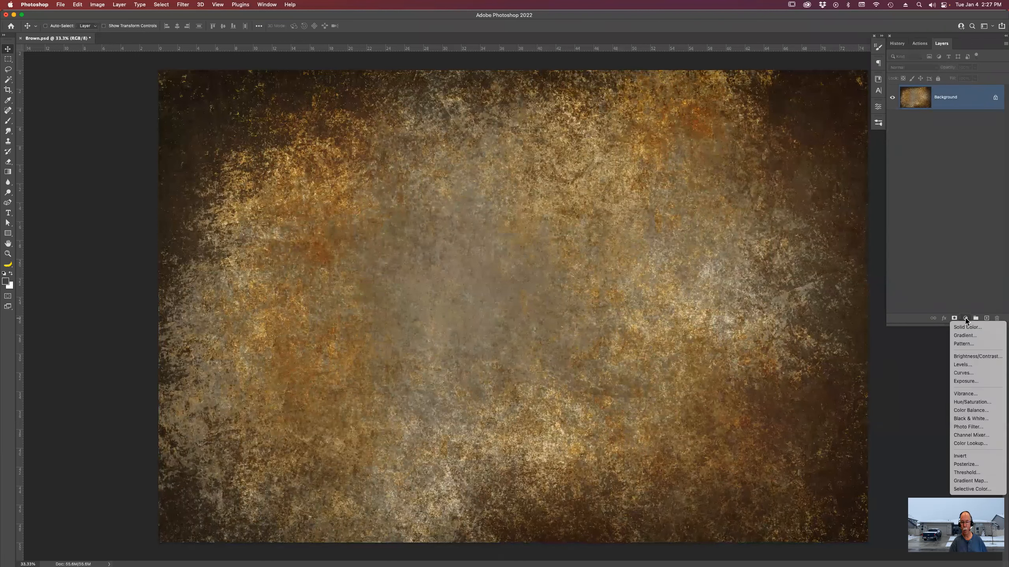
left_click(975, 403)
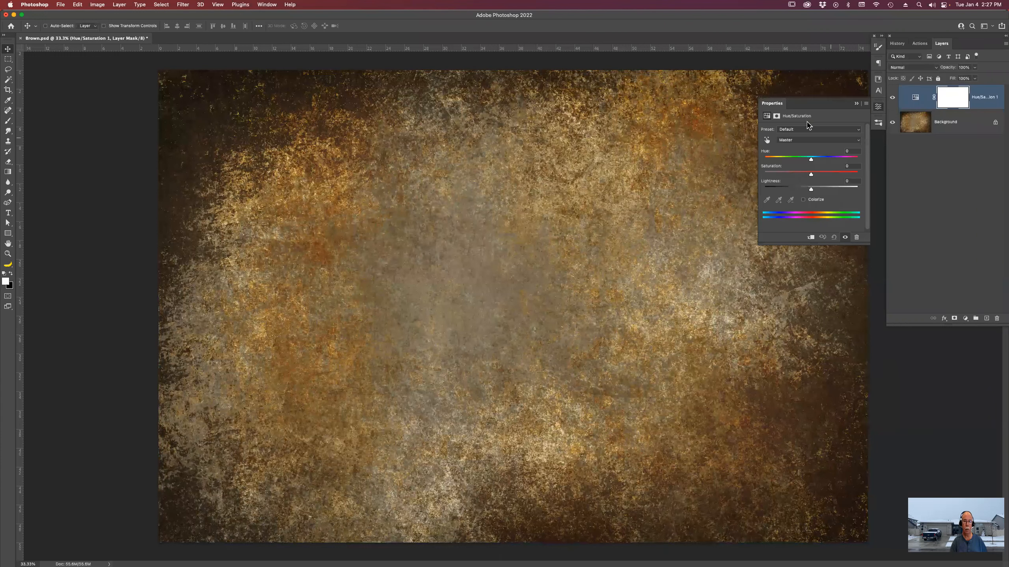
left_click_drag(818, 158, 818, 193)
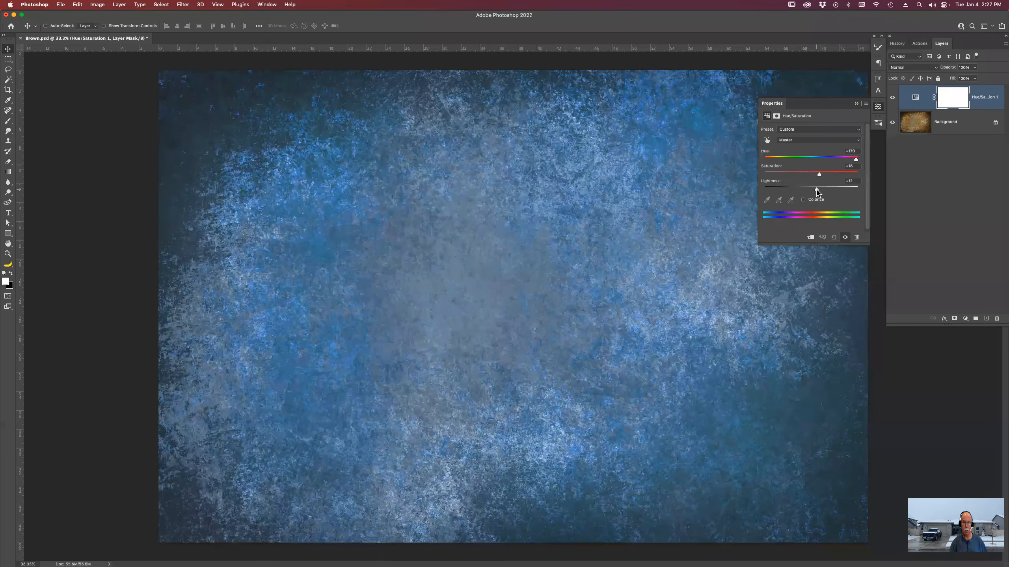
left_click(857, 104)
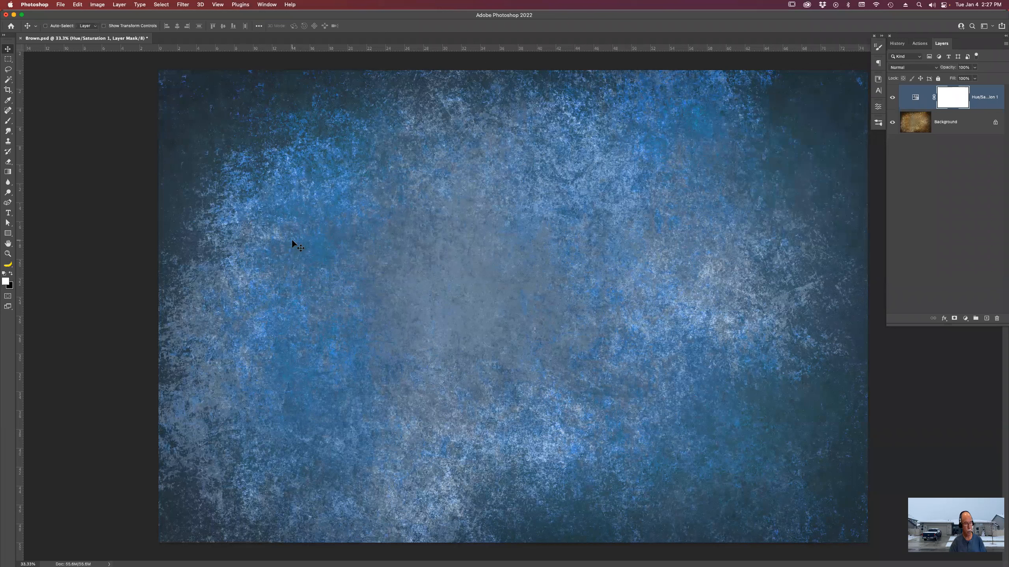
key("b")
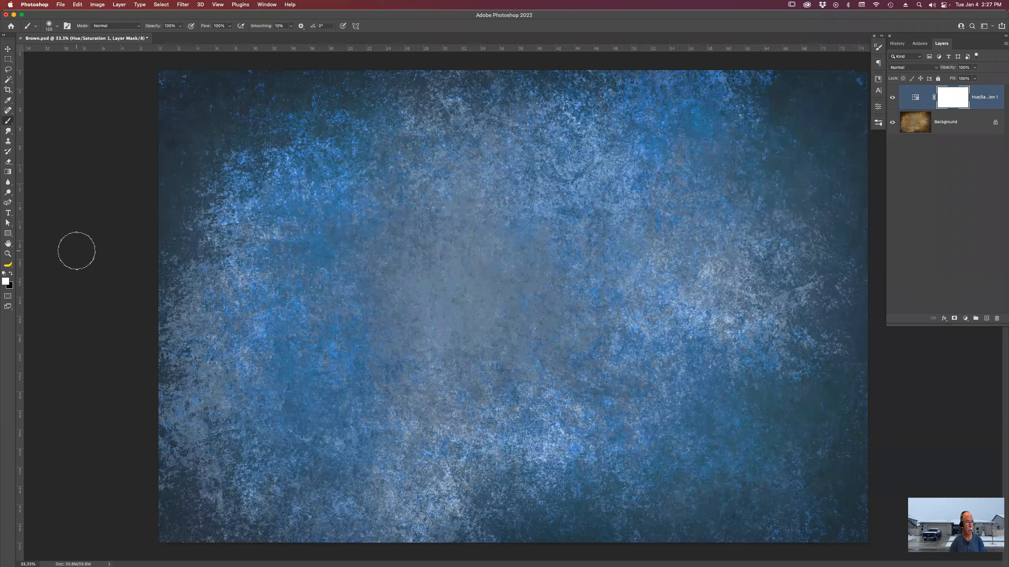
left_click(9, 234)
left_click(237, 132)
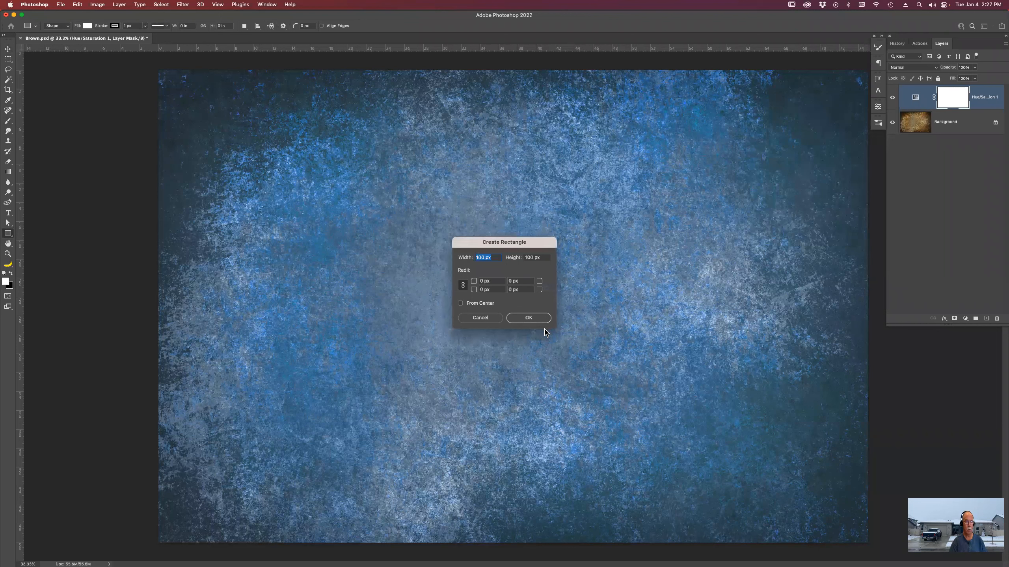
left_click(491, 318)
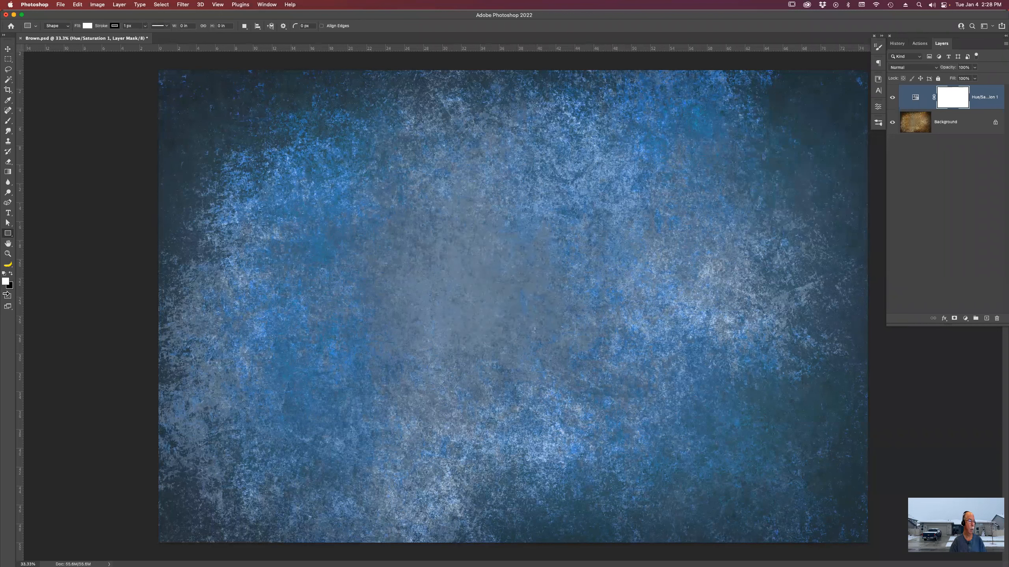
Draw a portrait-shaped frame over the background's upper-left area with the Frame tool and place the 0024 officer portrait into it from Adobe Bridge.
left_click(9, 266)
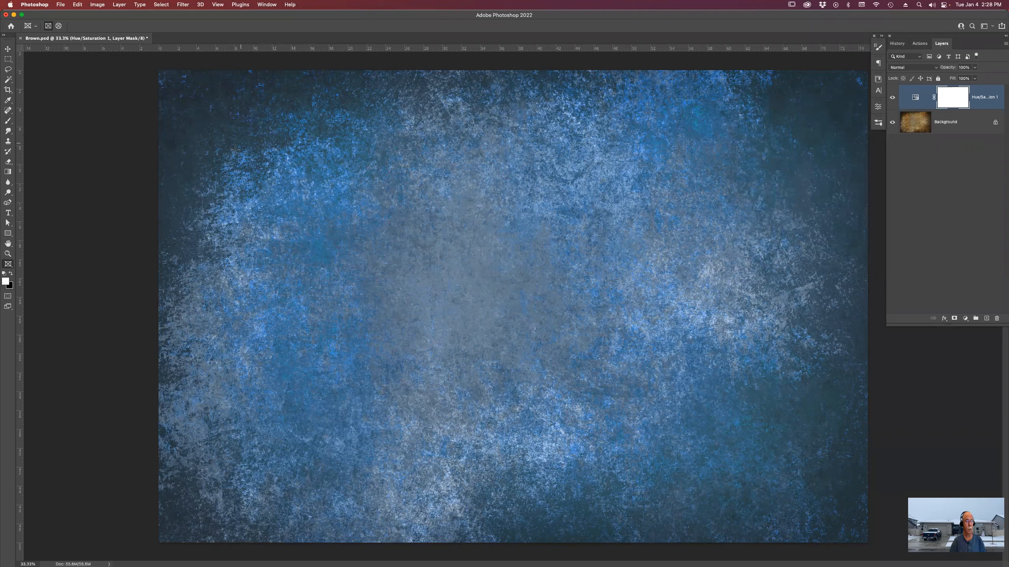
left_click_drag(240, 145, 383, 314)
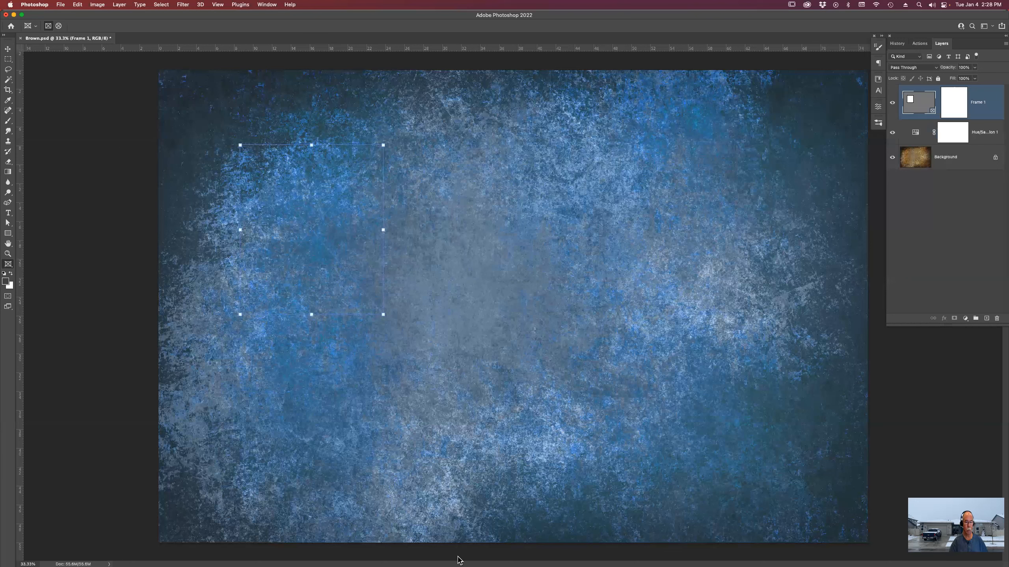
mouse_move(466, 560)
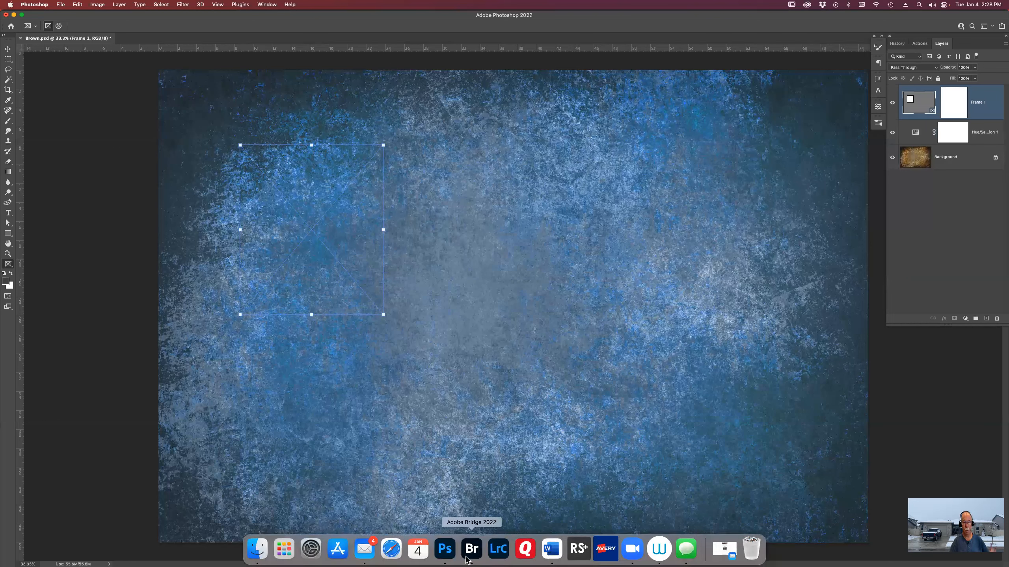
left_click(478, 559)
scroll(875, 276, "up", 5)
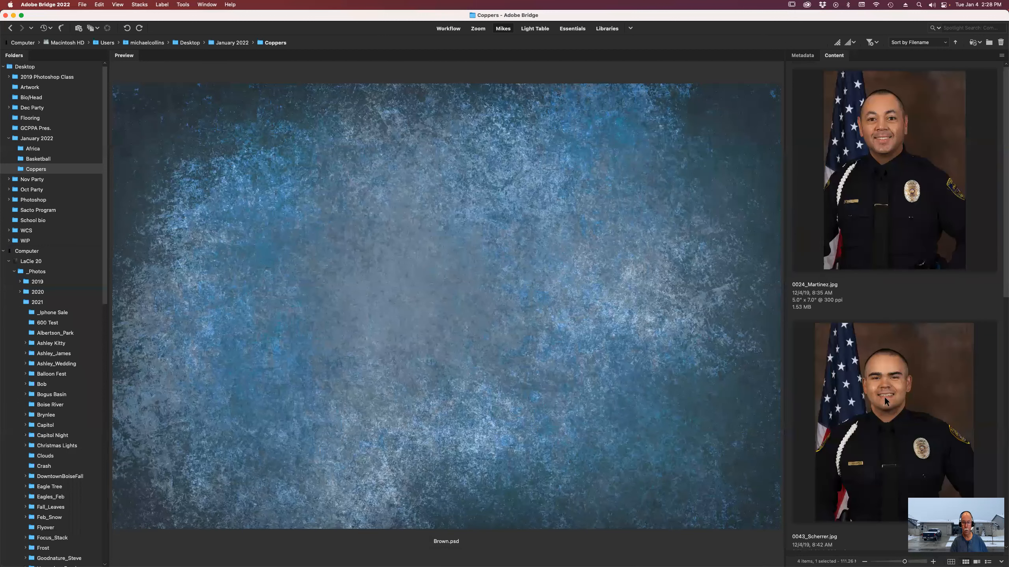
left_click(895, 238)
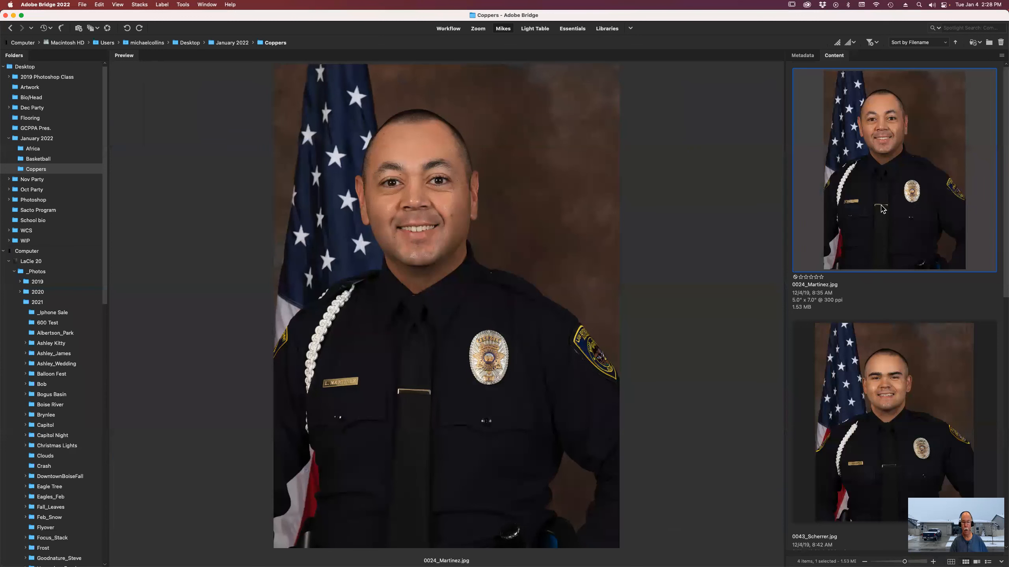
right_click(884, 207)
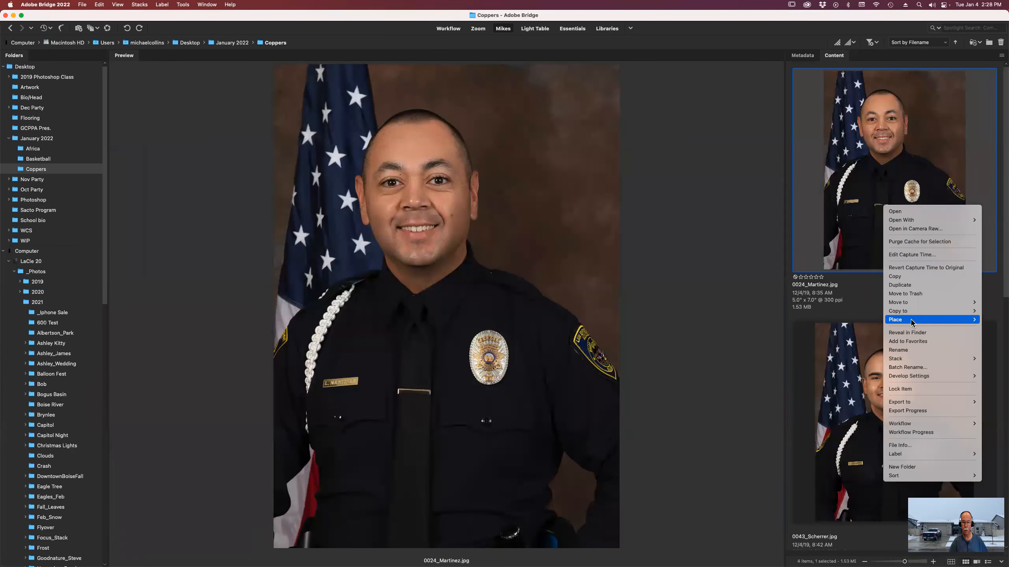
mouse_move(911, 320)
left_click(860, 411)
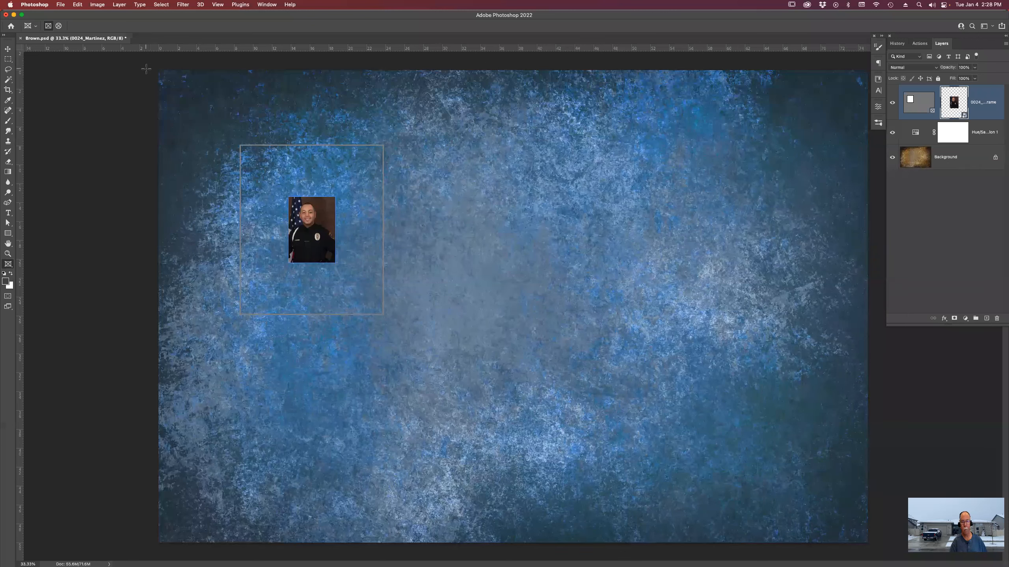
Resize the image to a width of 4000 pixels at a resolution of 300 pixels/inch.
left_click(97, 4)
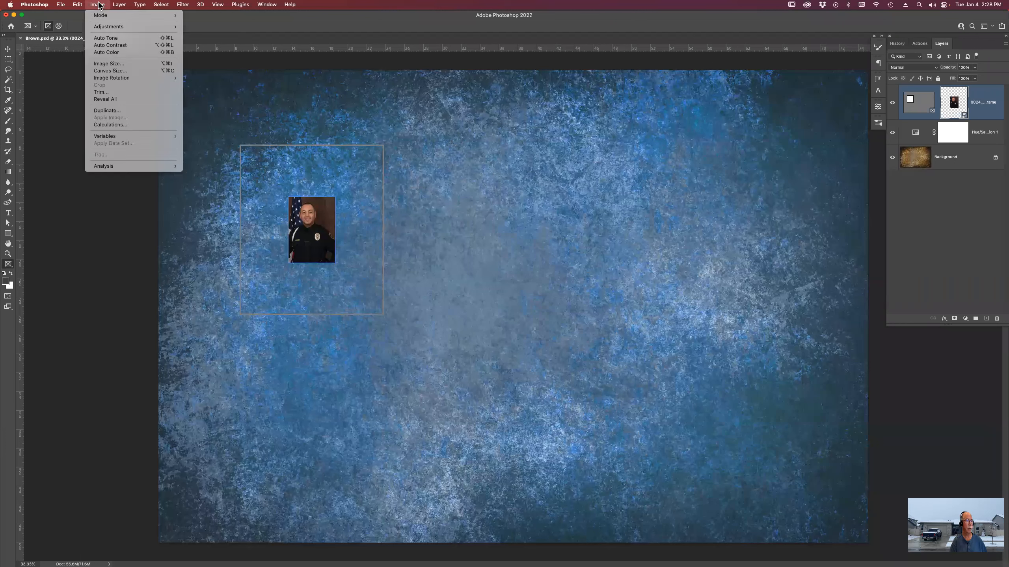
left_click(113, 65)
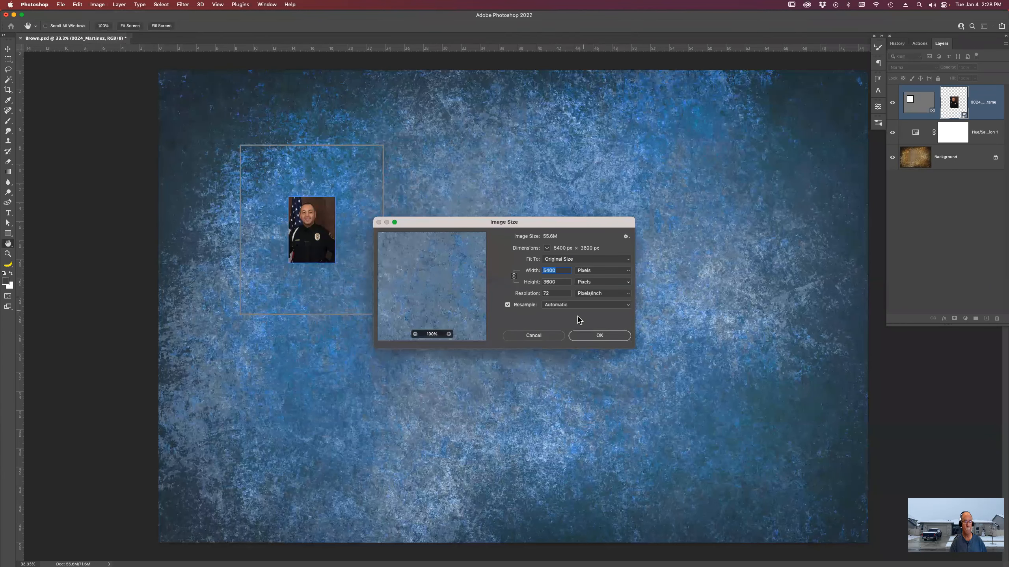
left_click(592, 271)
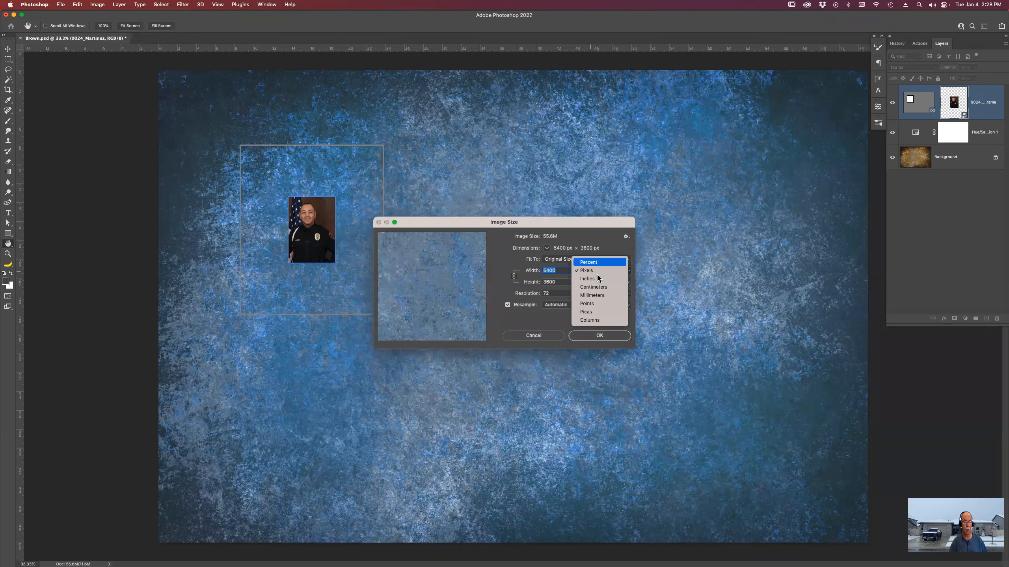
left_click(599, 279)
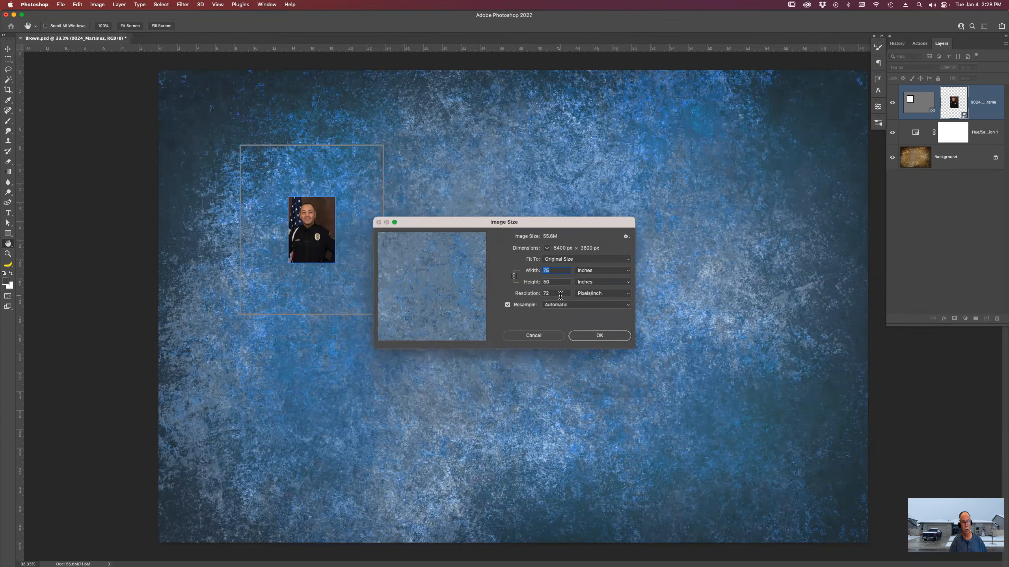
left_click(611, 272)
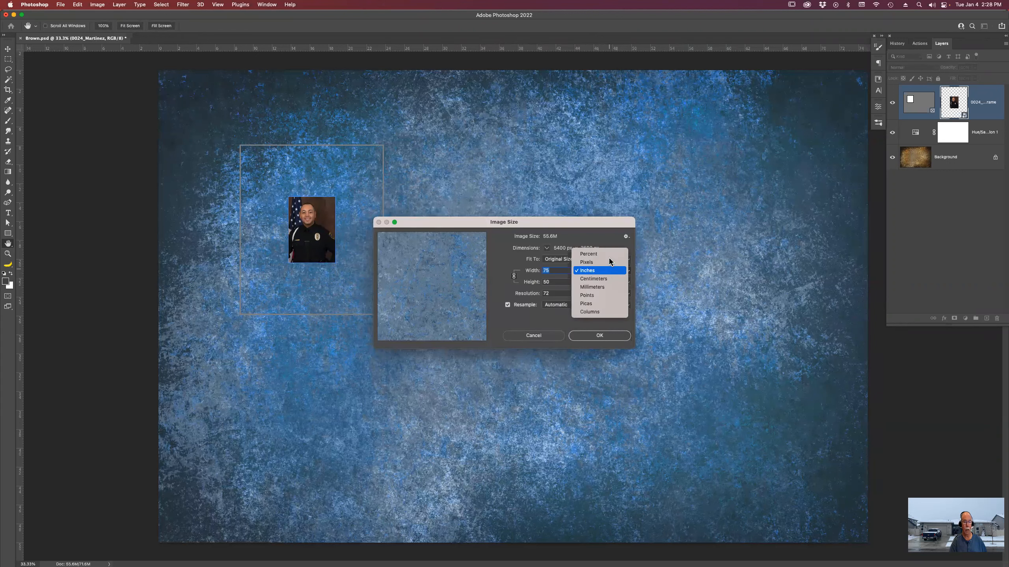
left_click(596, 262)
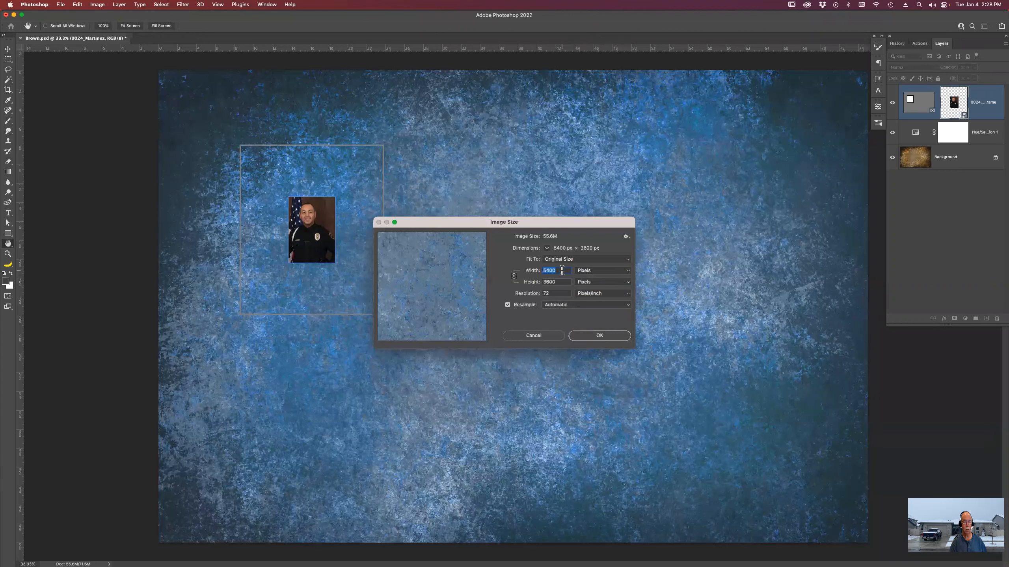
type("400")
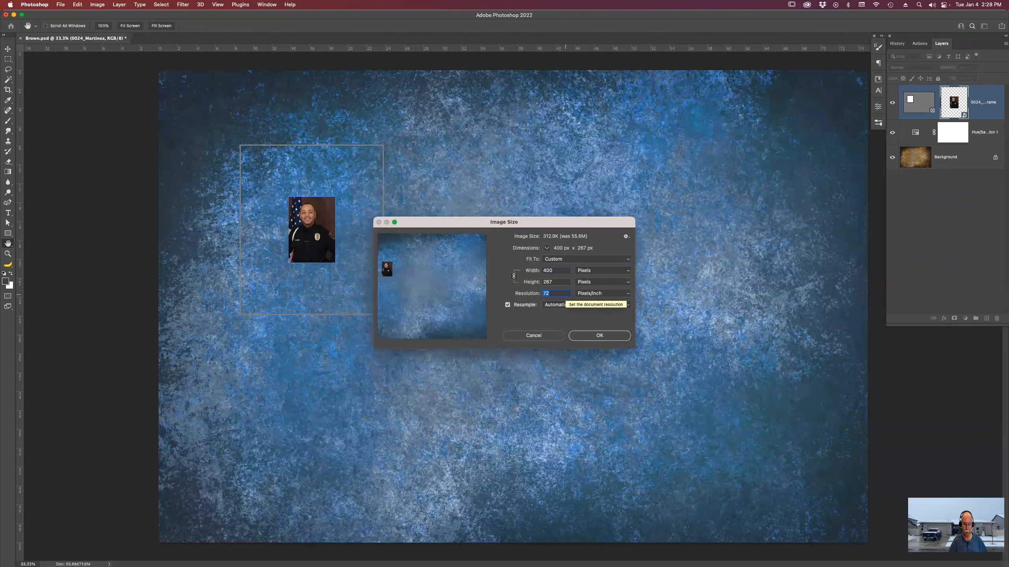
type("300")
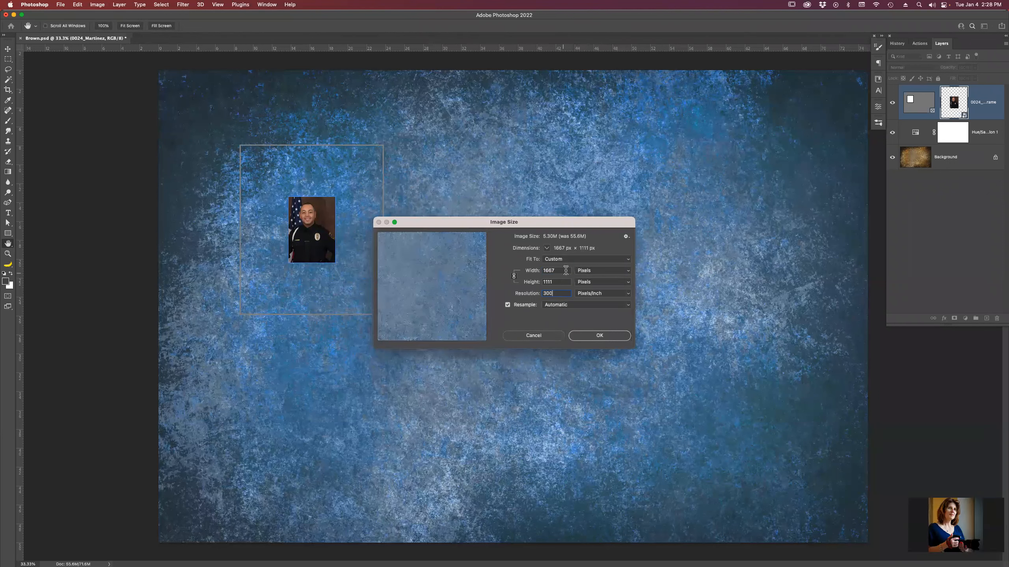
left_click(566, 270)
type("4000")
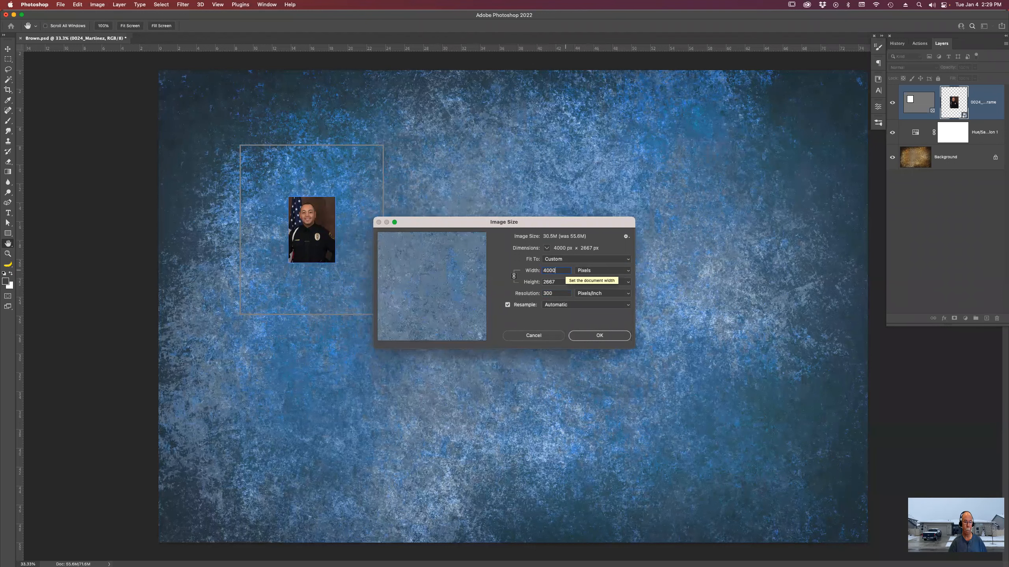
key("Return")
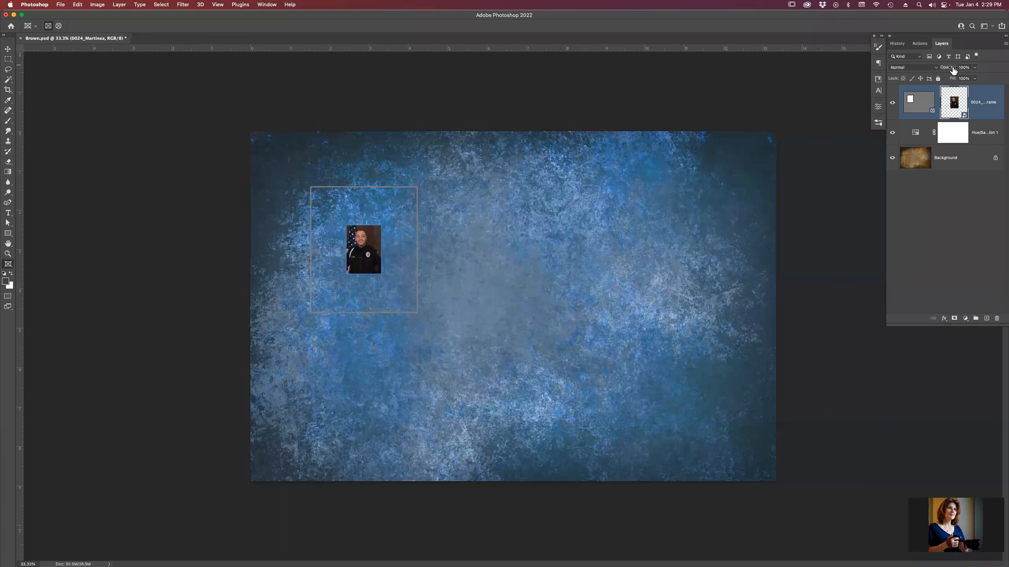
Delete the framed portrait layer and draw a new portrait-shaped frame in the background's upper-left area.
left_click_drag(989, 109, 996, 321)
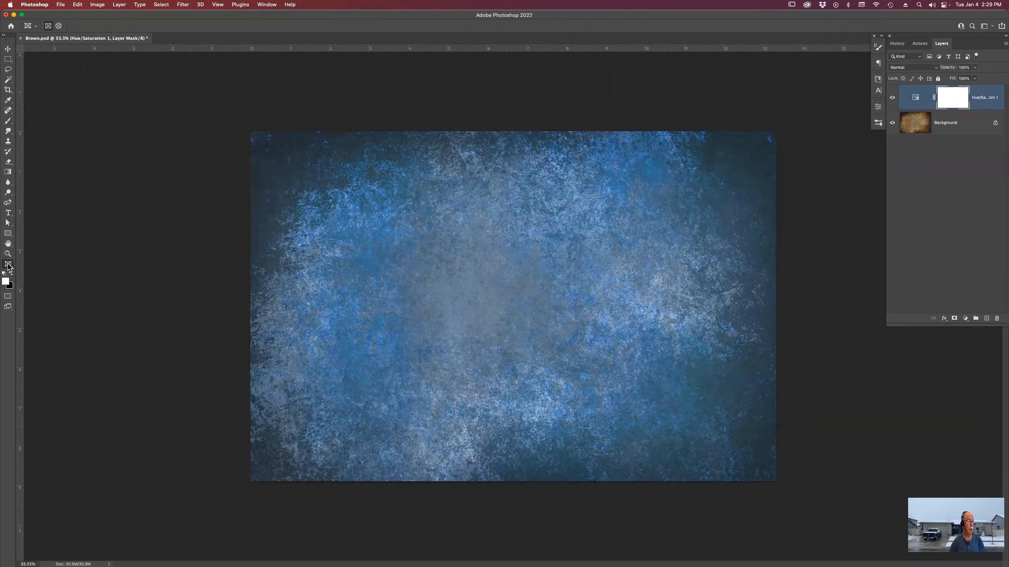
left_click_drag(297, 184, 410, 325)
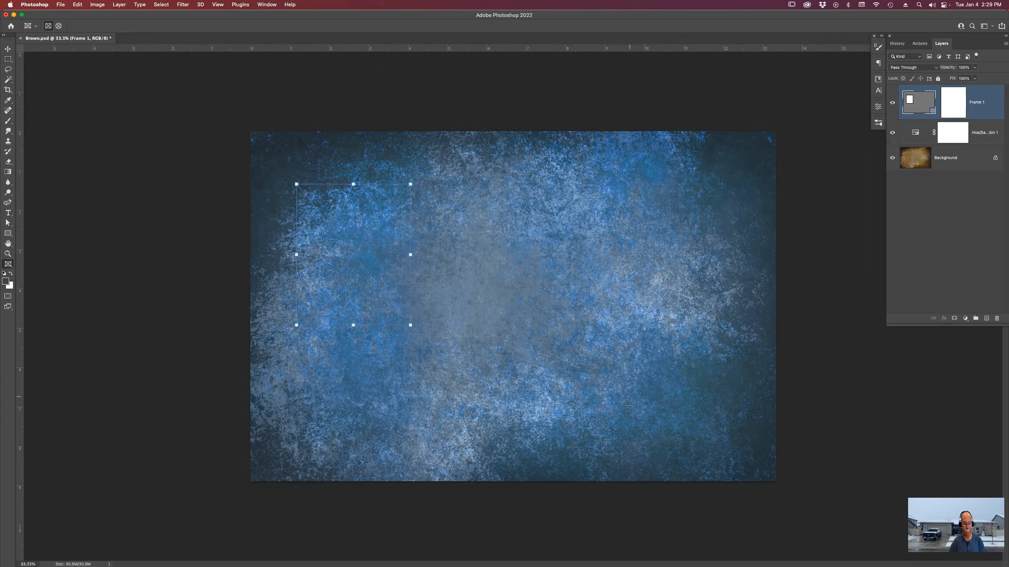
Switch to Adobe Bridge and place the 0024 officer portrait into the new frame in Photoshop.
key("super+Tab")
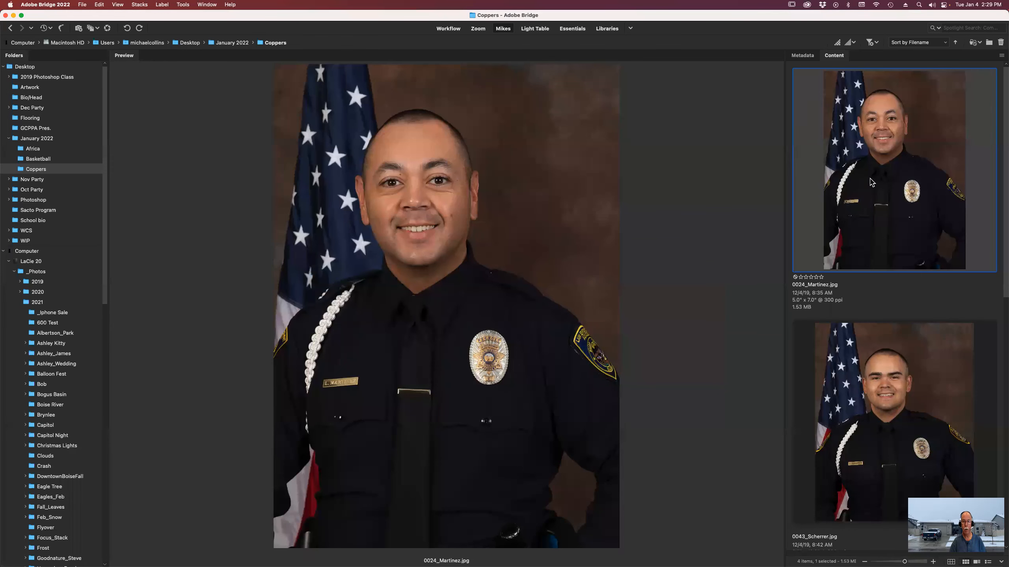
right_click(870, 182)
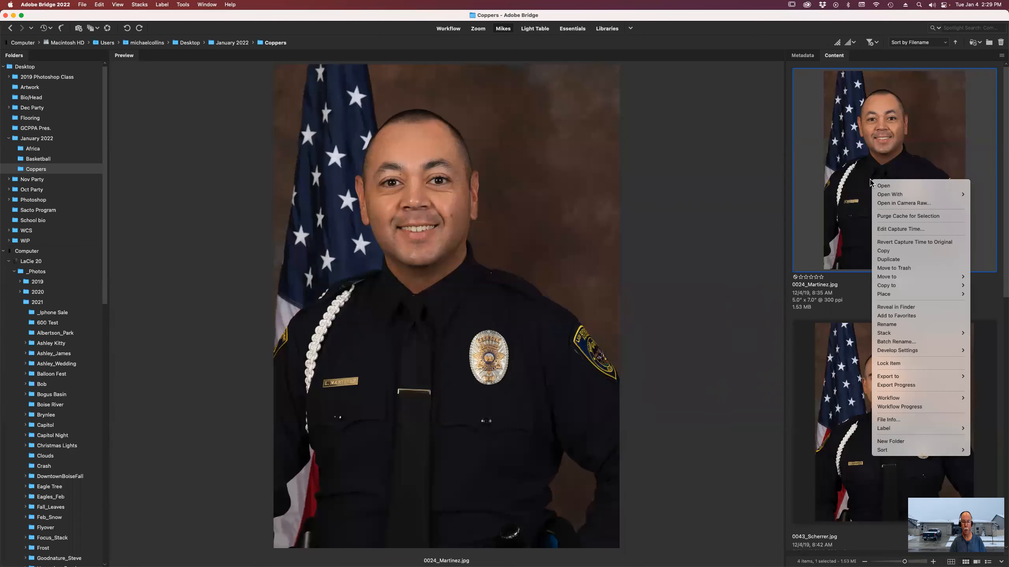
mouse_move(890, 294)
left_click(806, 381)
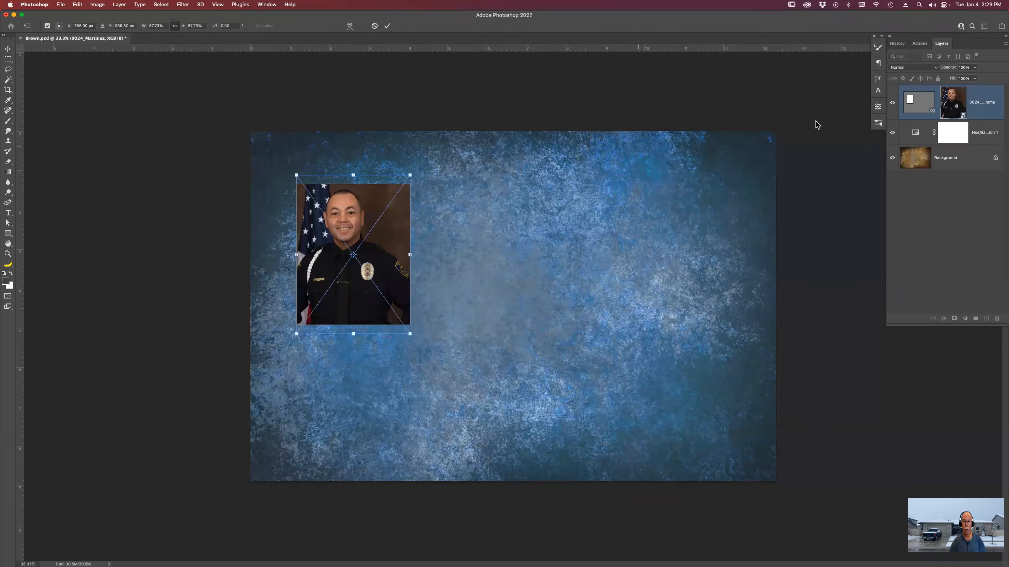
left_click(959, 108)
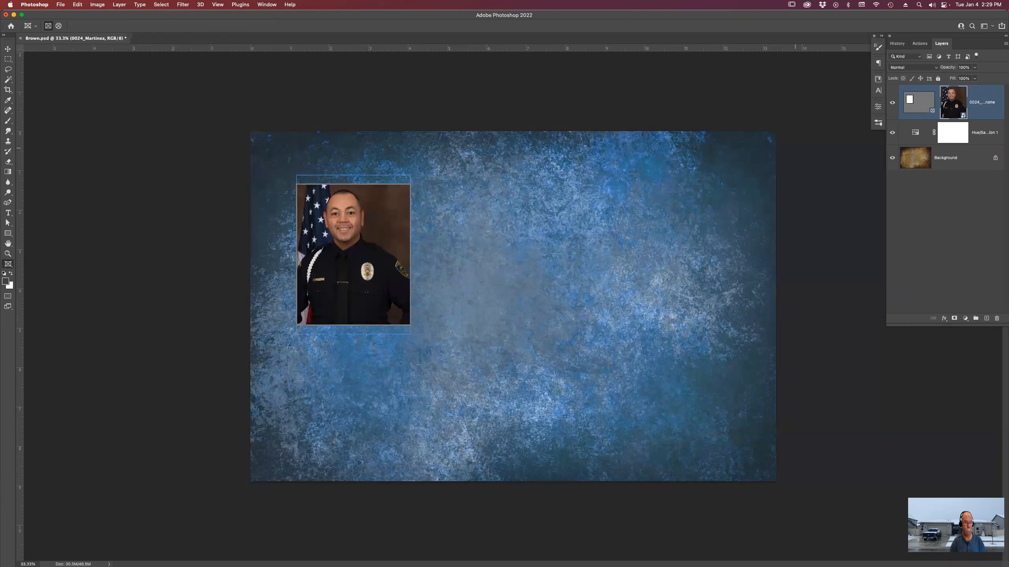
Scale the framed officer portrait down to about 55.7% with Free Transform.
key("super+t")
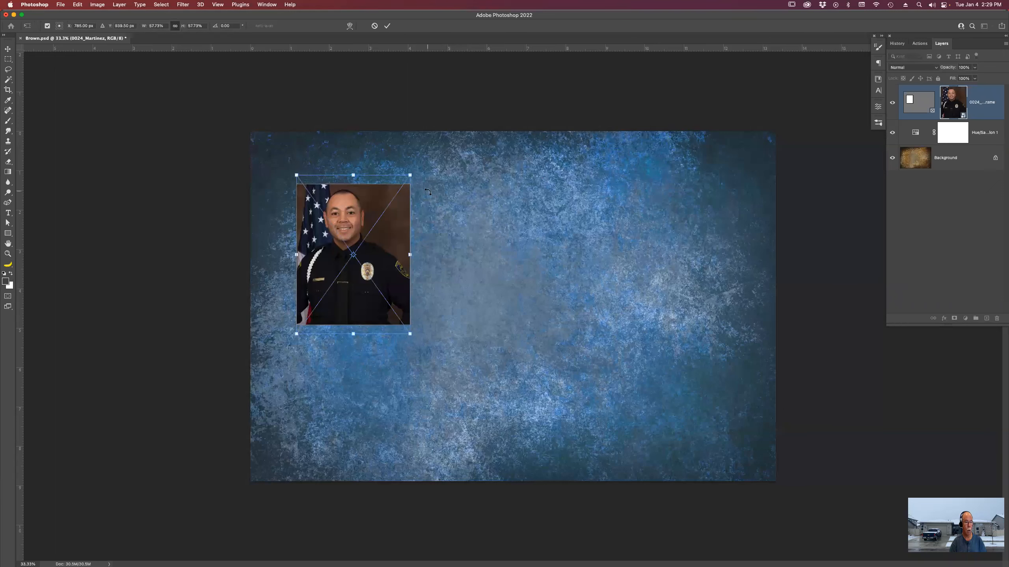
left_click_drag(411, 174, 393, 235)
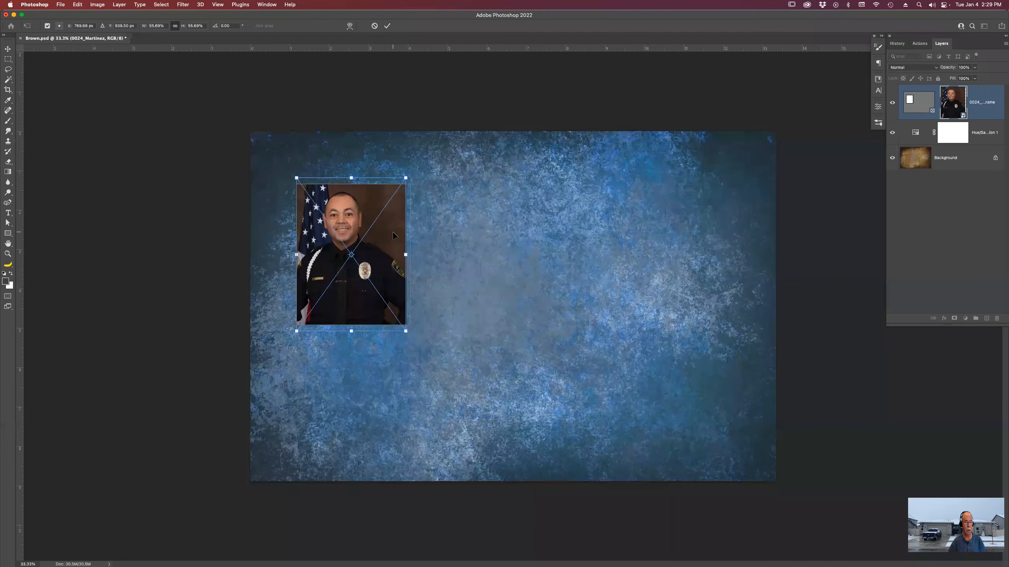
key("Return")
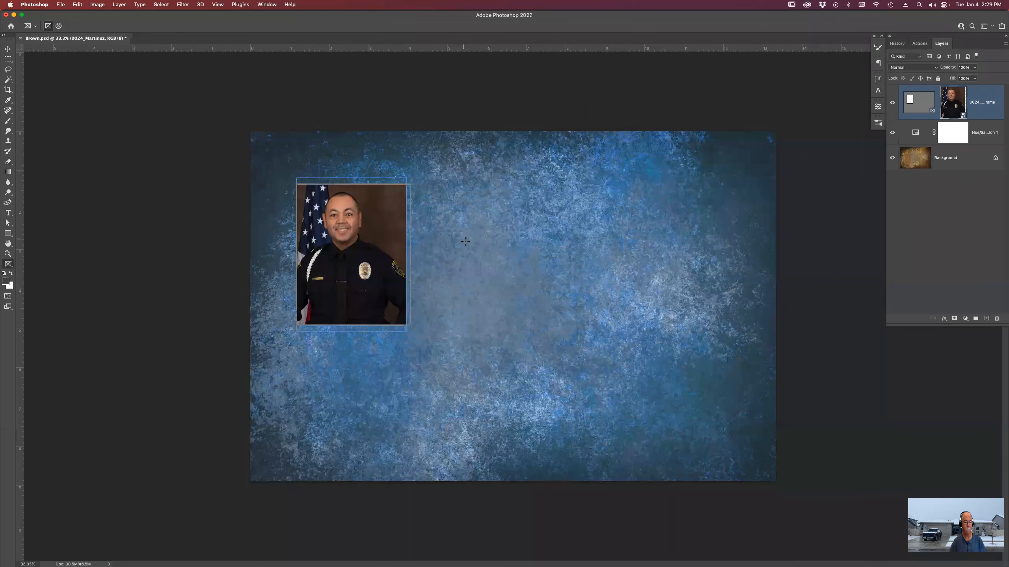
Draw a wide frame in the background's lower-right area and place AHC_Dec_2021_0065.jpg into it from Adobe Bridge.
left_click_drag(427, 259, 749, 456)
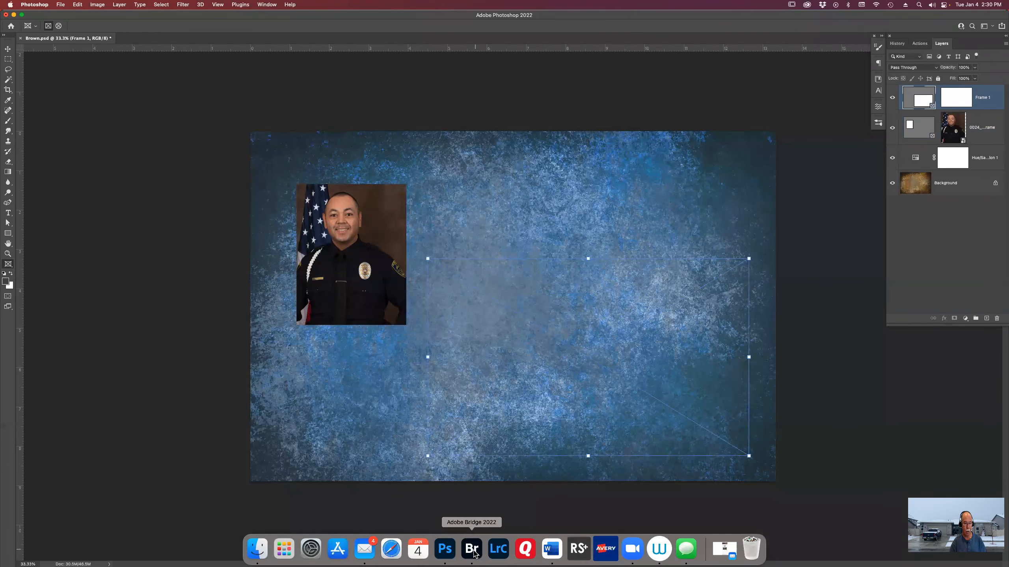
left_click(473, 551)
scroll(951, 246, "down", 5)
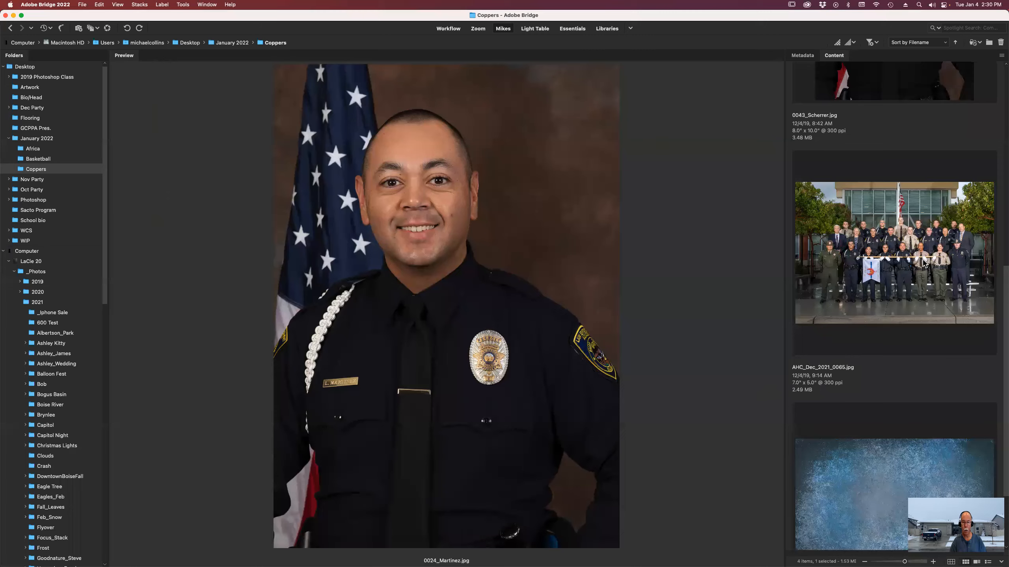
left_click(922, 263)
right_click(920, 258)
mouse_move(859, 365)
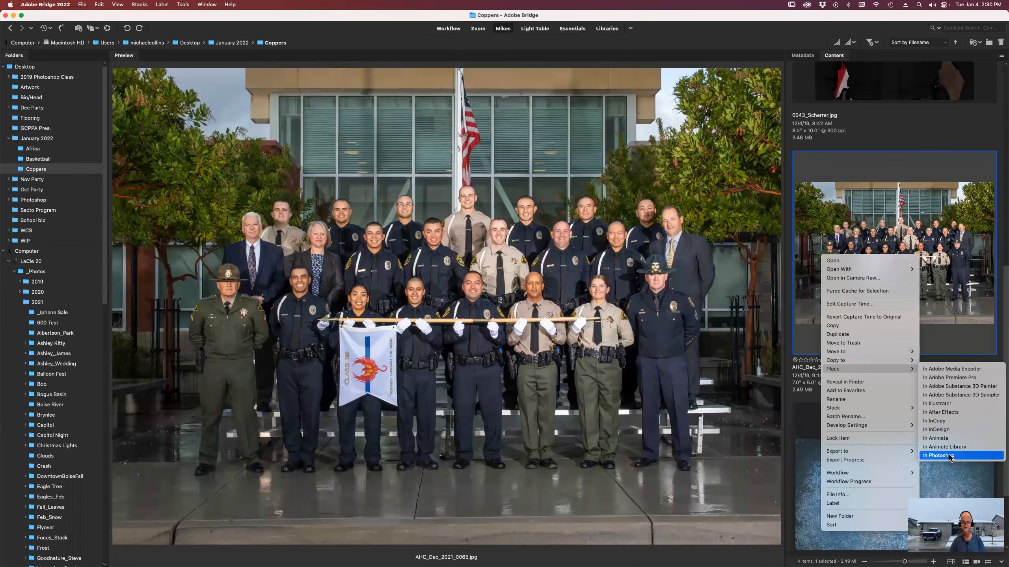
left_click(949, 456)
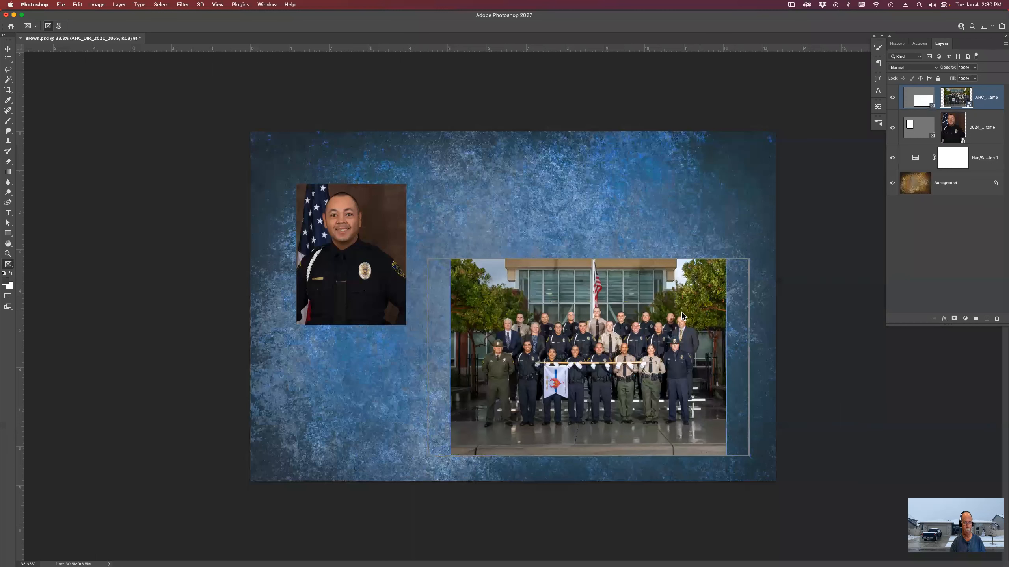
Enlarge the group photo with Free Transform so it fills the full width of its frame.
key("super+t")
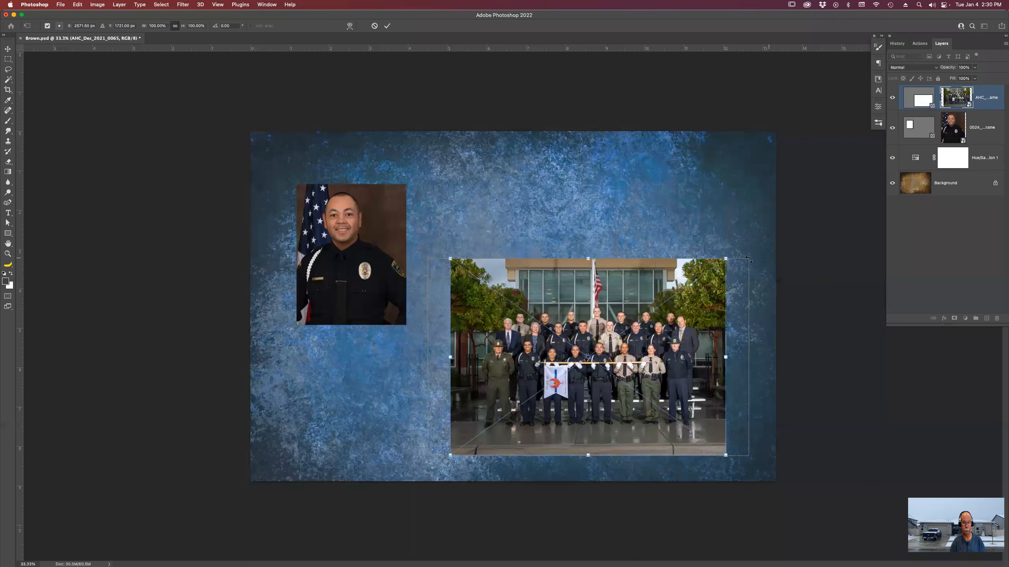
left_click_drag(726, 259, 752, 251)
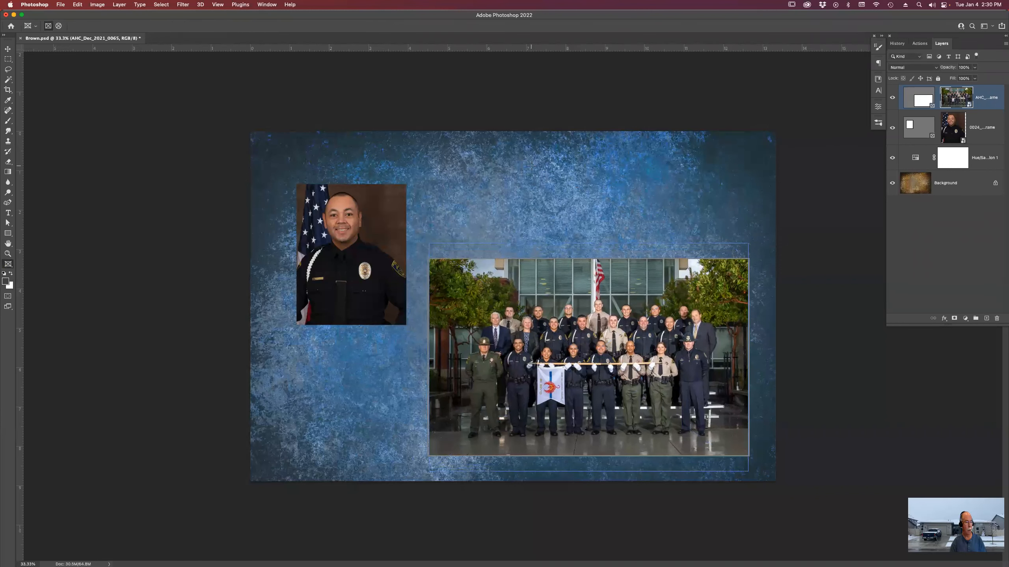
Add a text box above the group photo reading "Basic Law Enforcement".
key("t")
left_click_drag(433, 157, 751, 208)
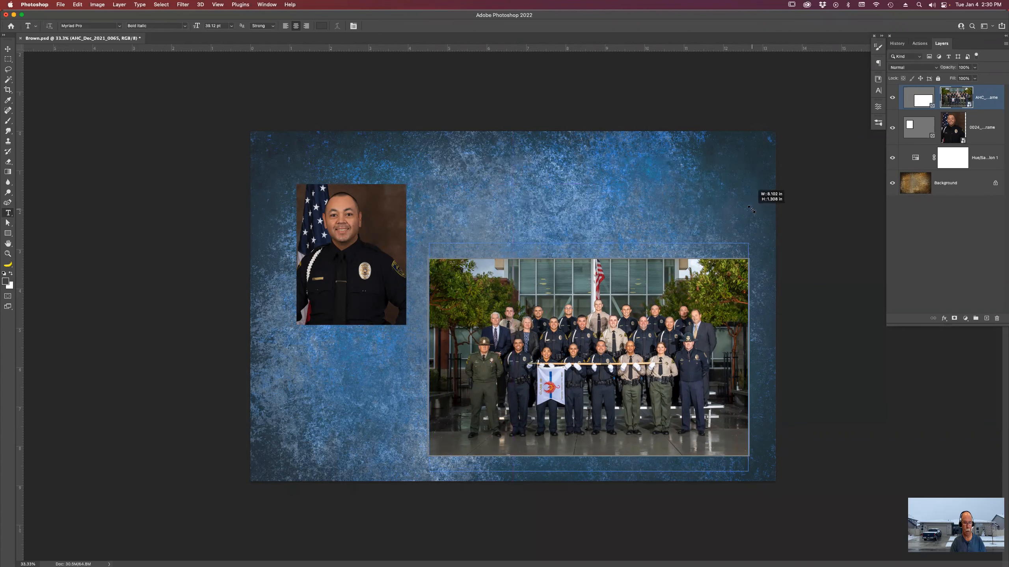
type("Basic Law Enforcement")
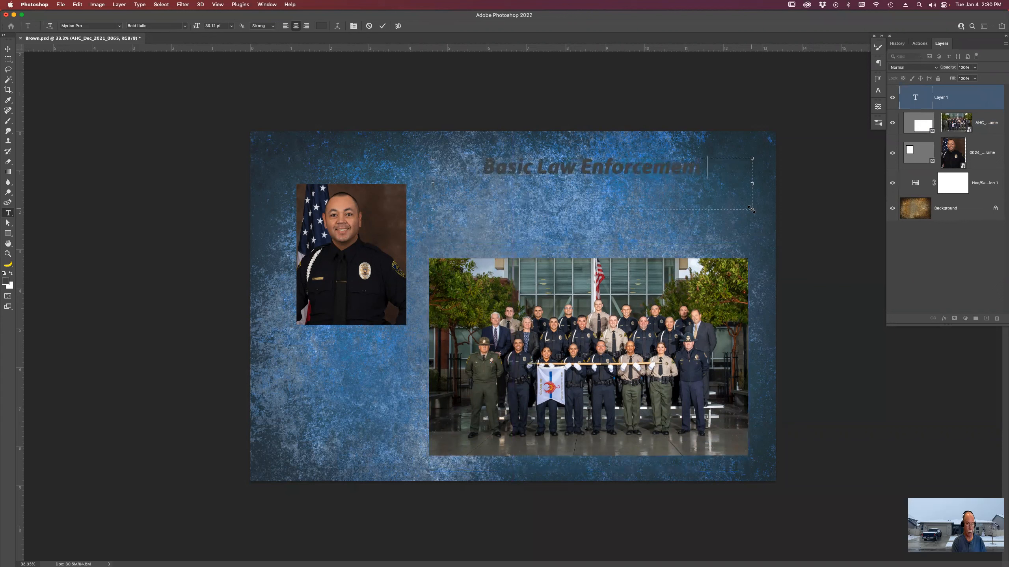
Try adding a second line reading "Academy" to the title text, and remove it.
key("Return")
type("Academy")
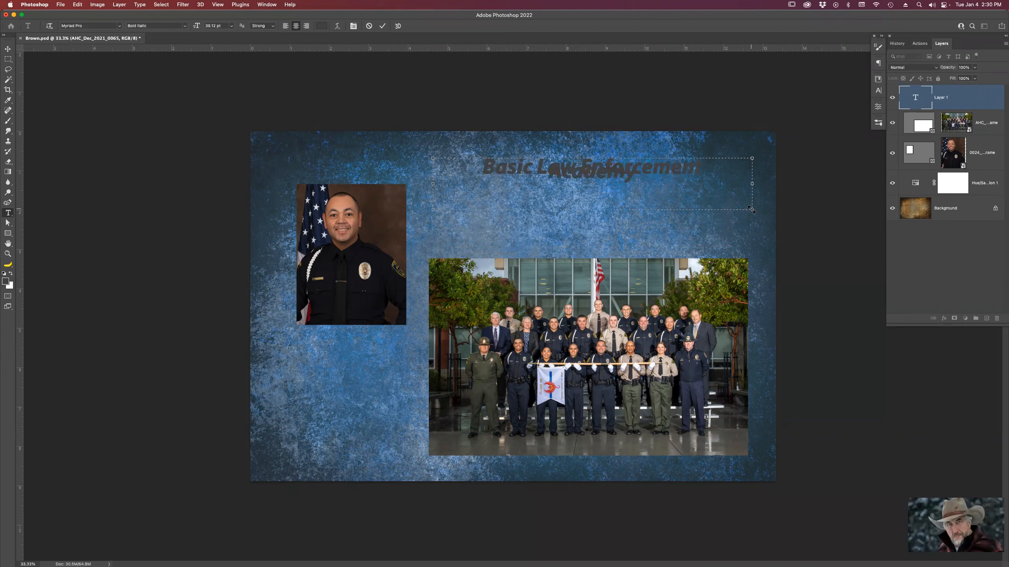
key("BackSpace")
key("BackSpace")
key("BackSpace")
key("BackSpace")
key("BackSpace")
key("BackSpace")
key("BackSpace")
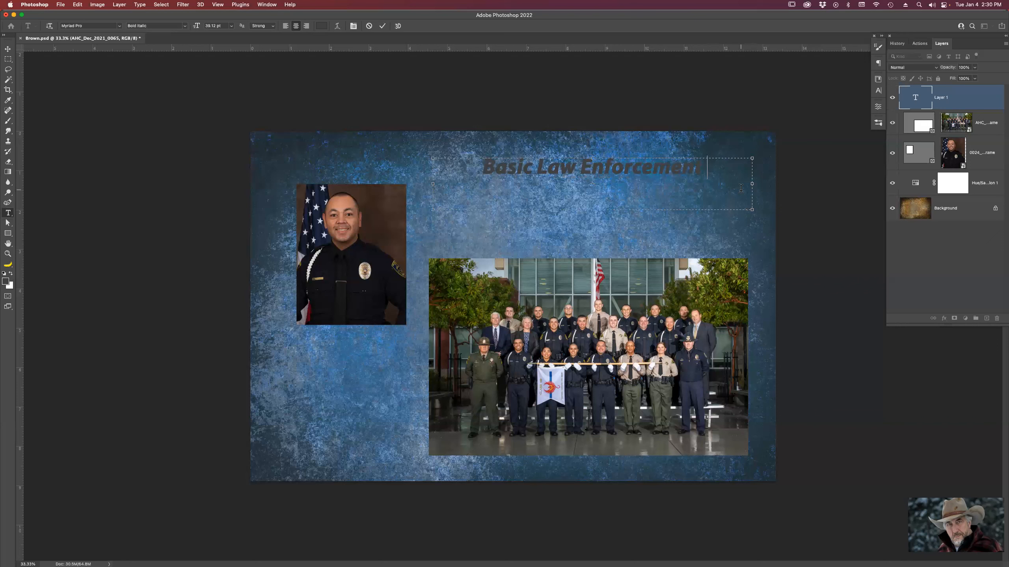
Extend the title's text box downward, commit it, and set the text color to bright yellow, fbdb04.
left_click_drag(591, 210, 585, 243)
key("super+Return")
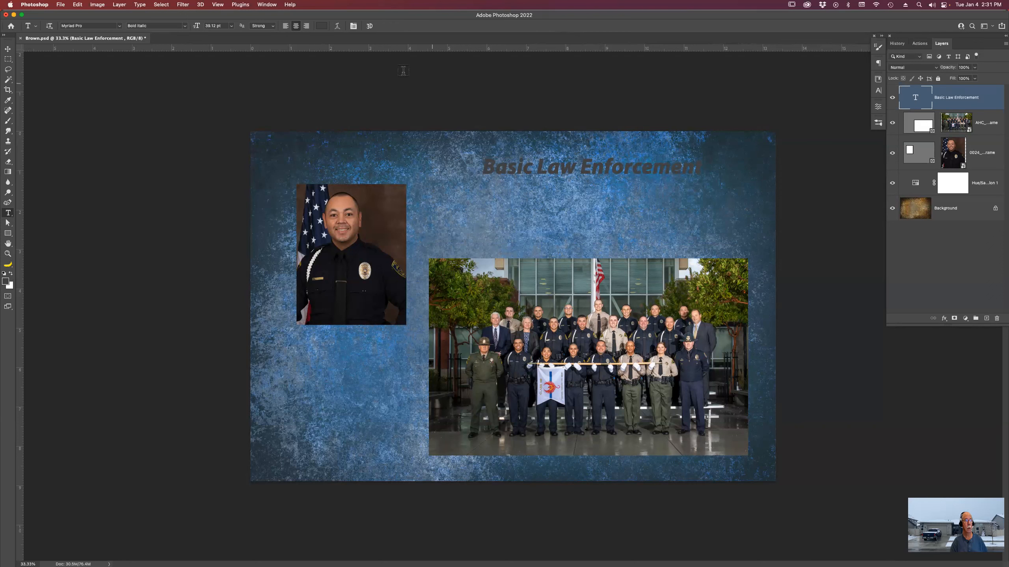
left_click(321, 26)
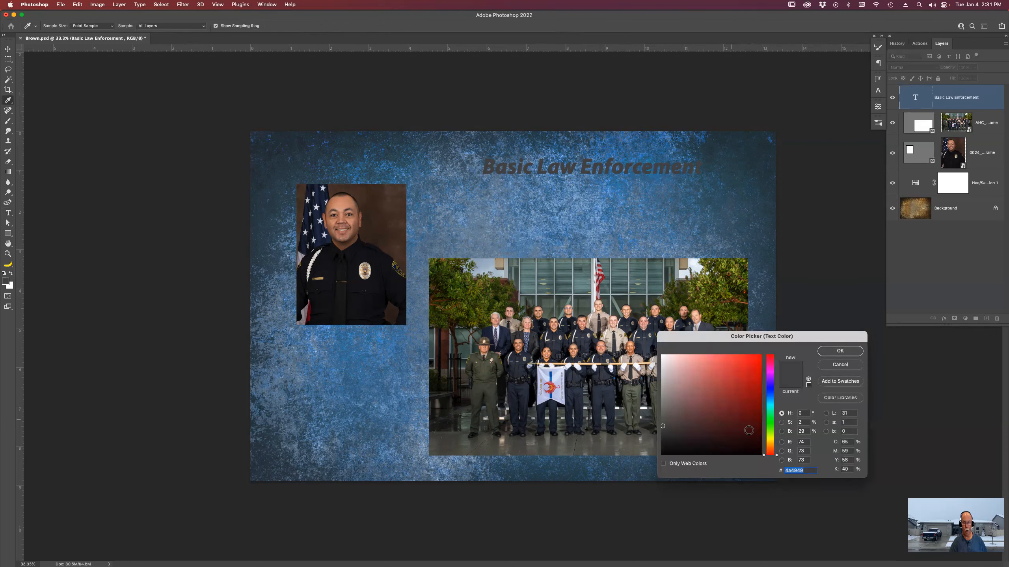
left_click_drag(778, 456, 779, 438)
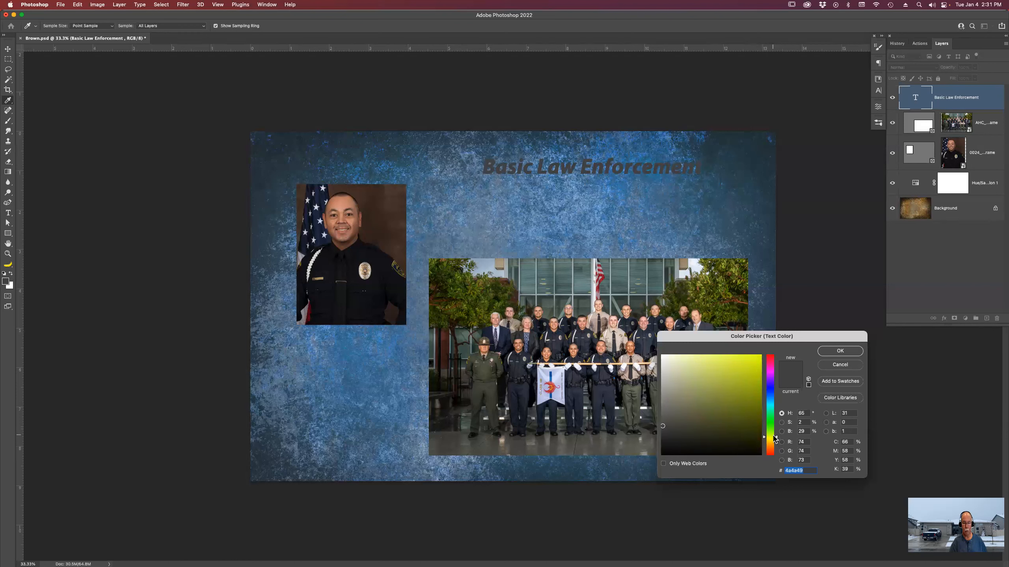
left_click_drag(771, 439, 771, 441)
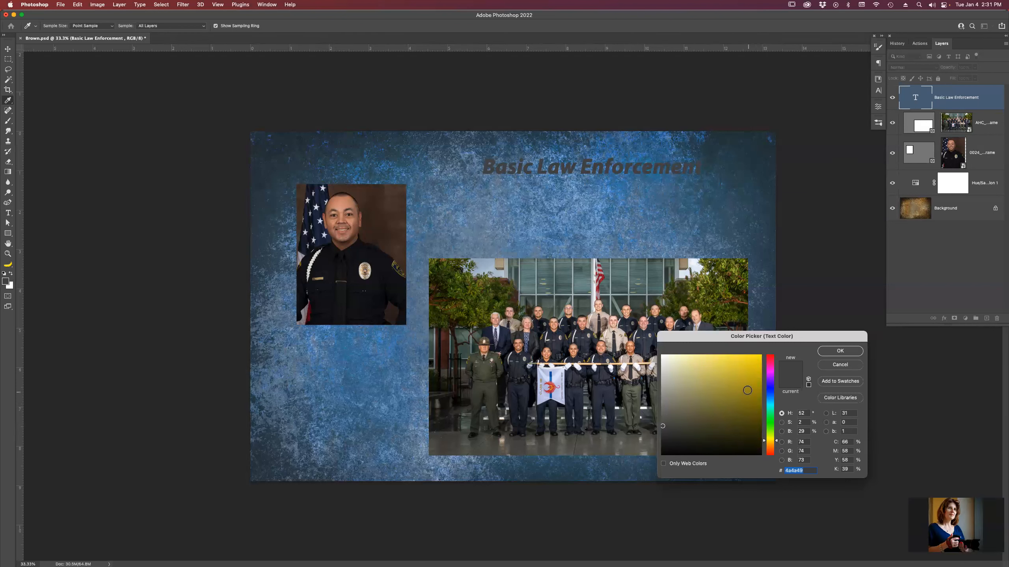
left_click(755, 373)
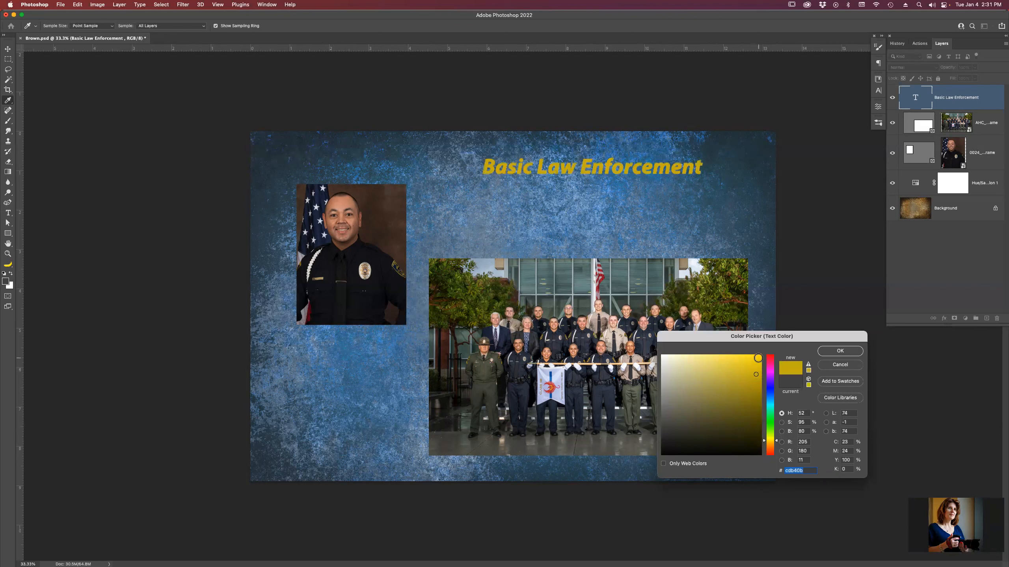
left_click(754, 393)
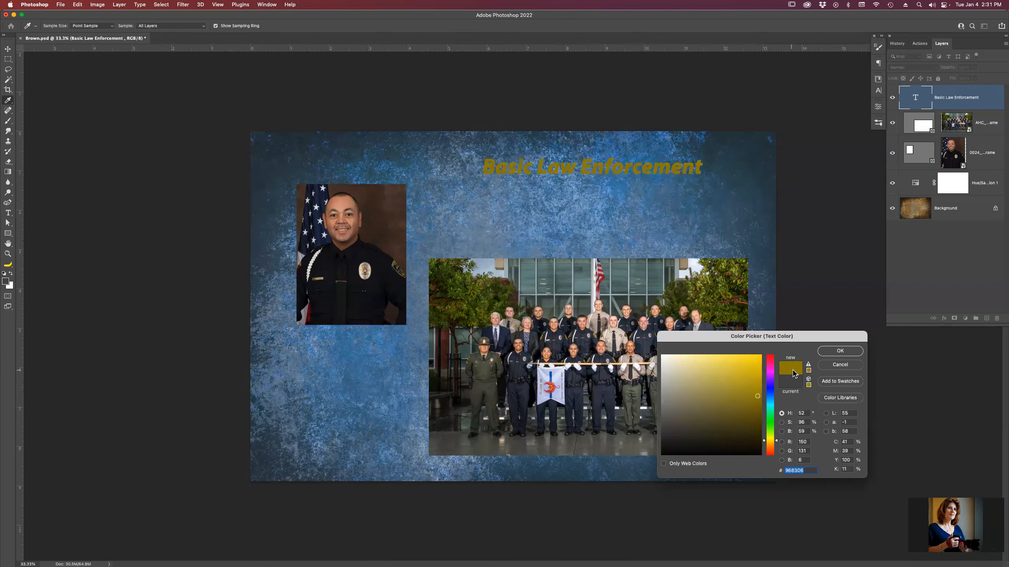
left_click(759, 355)
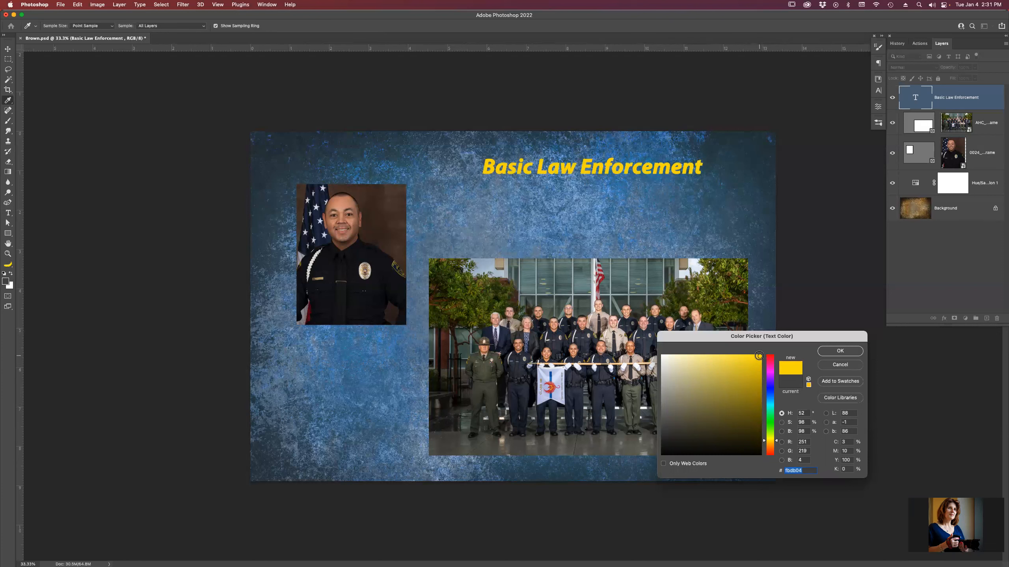
left_click(838, 351)
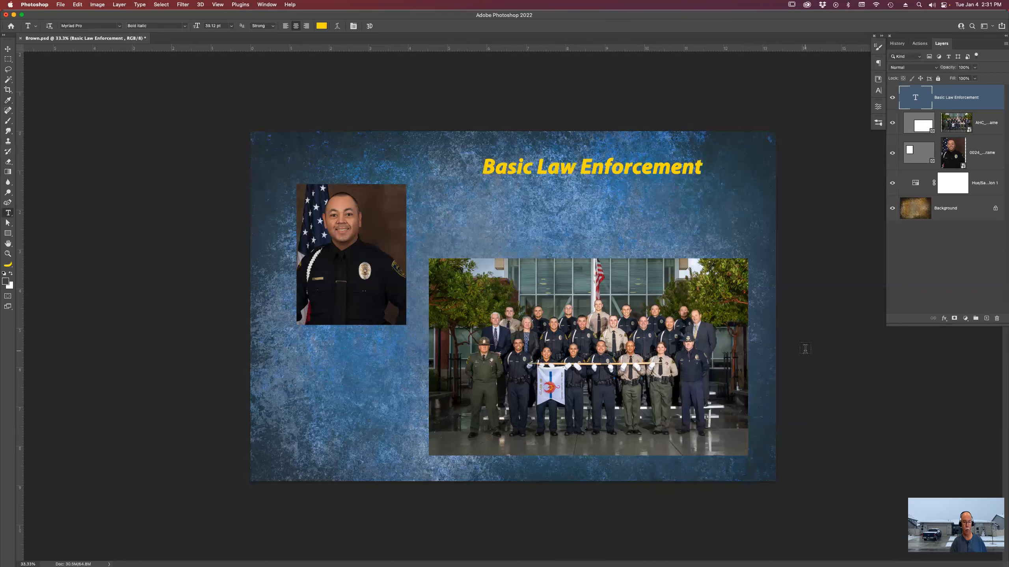
Add a second text box between the title and the group photo reading "January 2022".
left_click_drag(499, 196, 670, 224)
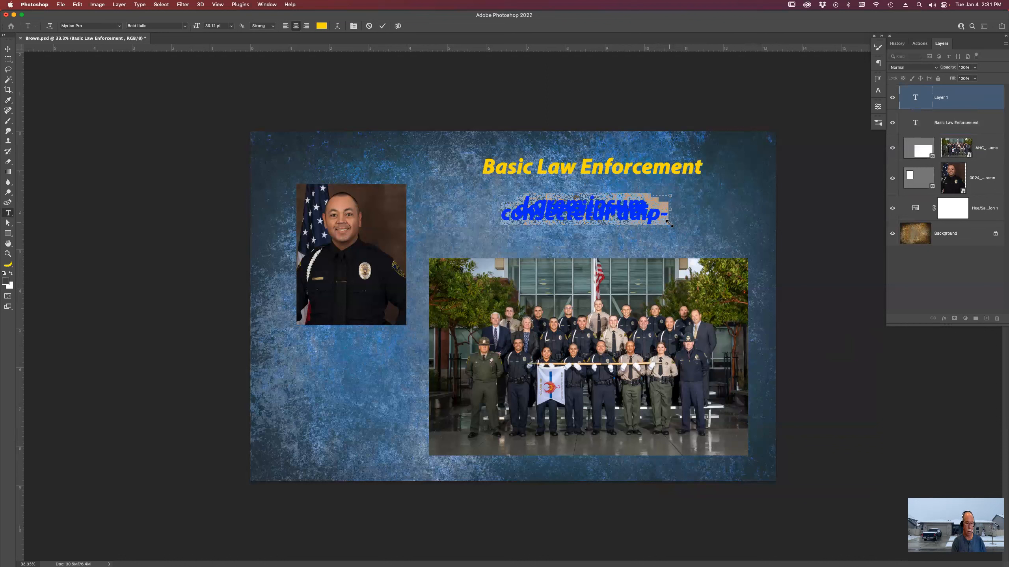
type("January 2022")
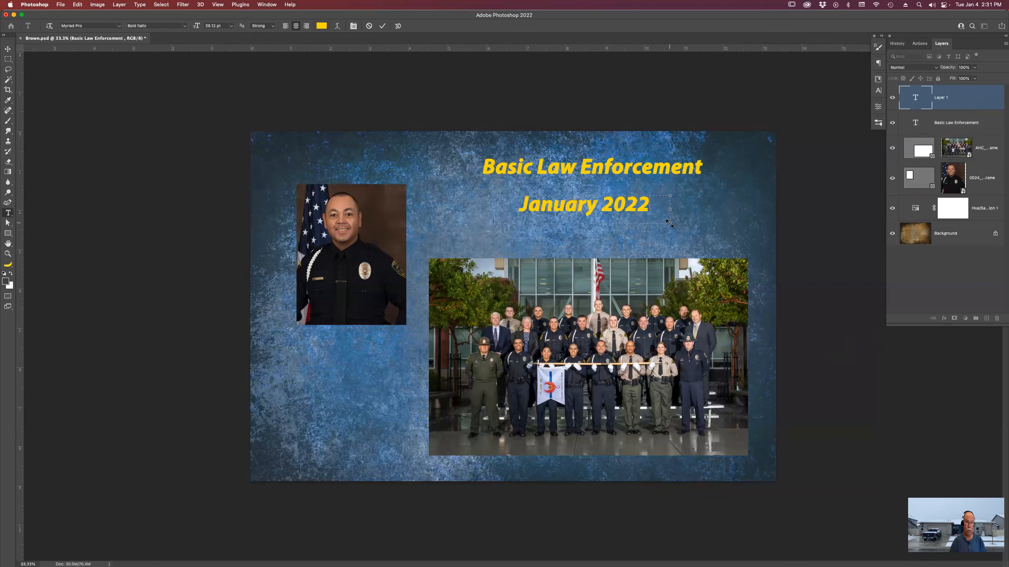
key("super+Return")
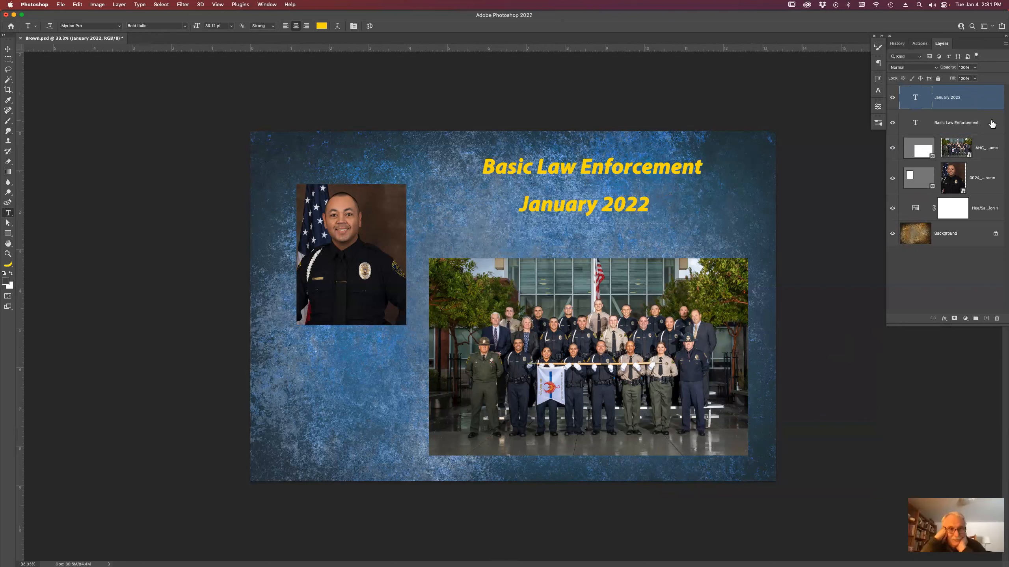
Apply a Bevel & Emboss effect to the January 2022 text, lowering its depth to 178% and reducing its size.
double_click(994, 95)
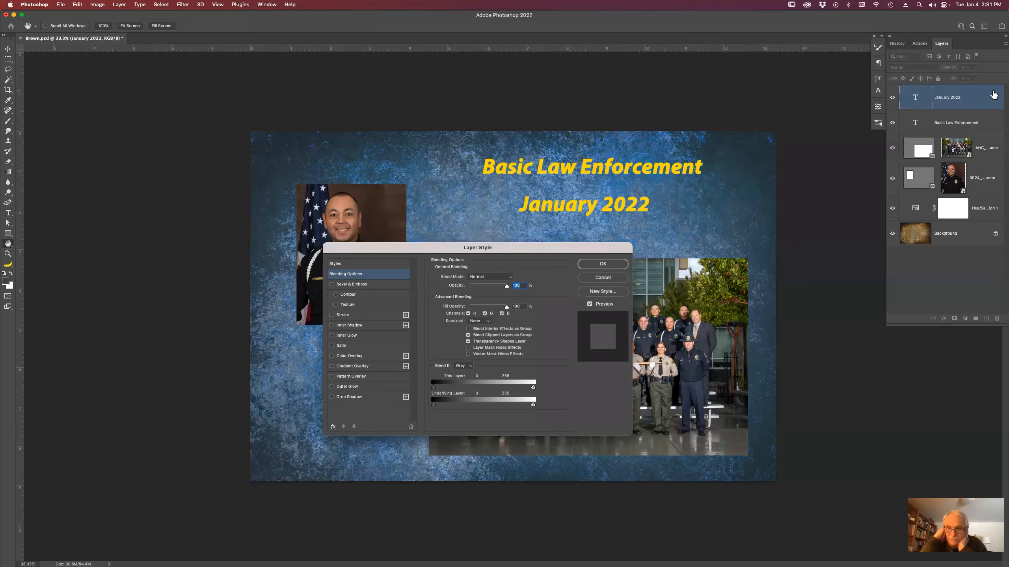
left_click(364, 285)
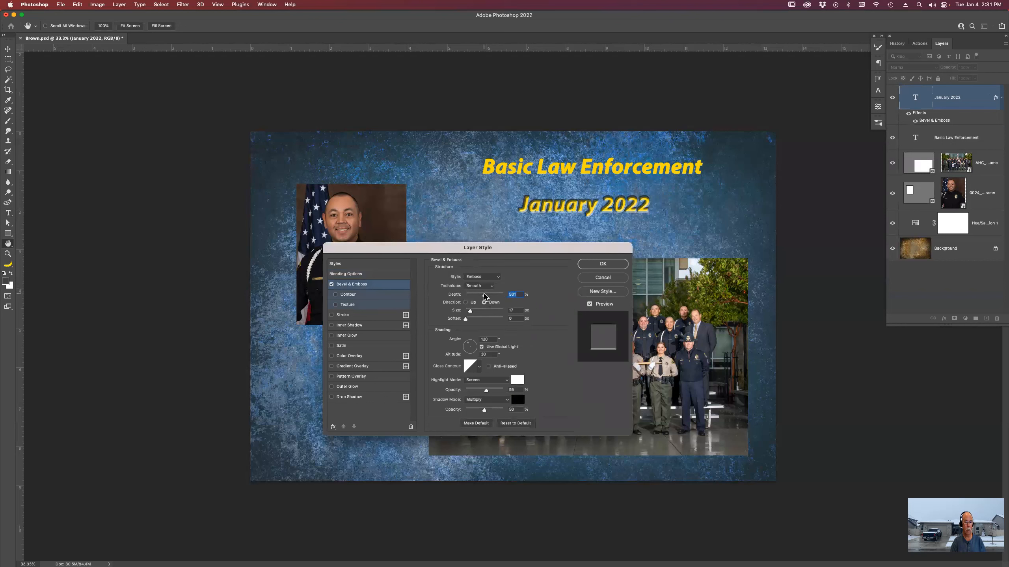
left_click_drag(484, 297, 470, 312)
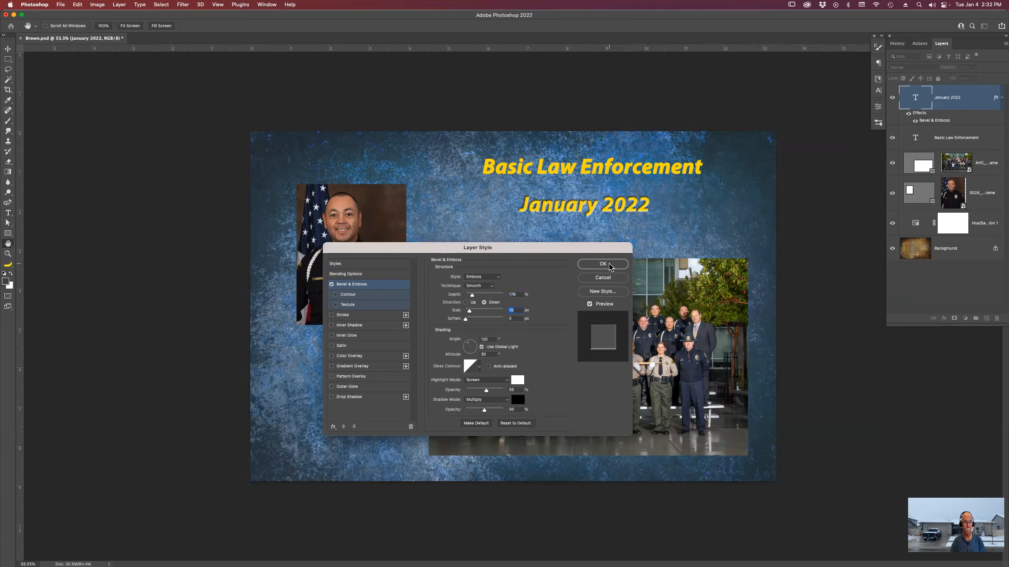
Add a Drop Shadow to the January 2022 text and offset it to a 44 px distance at 121°, leaving Outer Glow off.
left_click(357, 389)
left_click(362, 398)
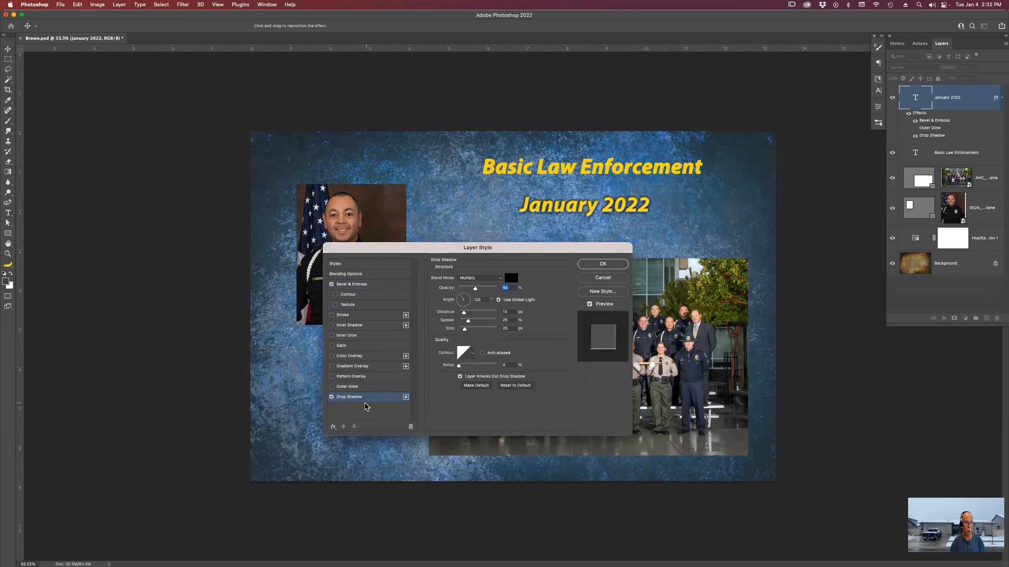
left_click_drag(599, 209, 602, 214)
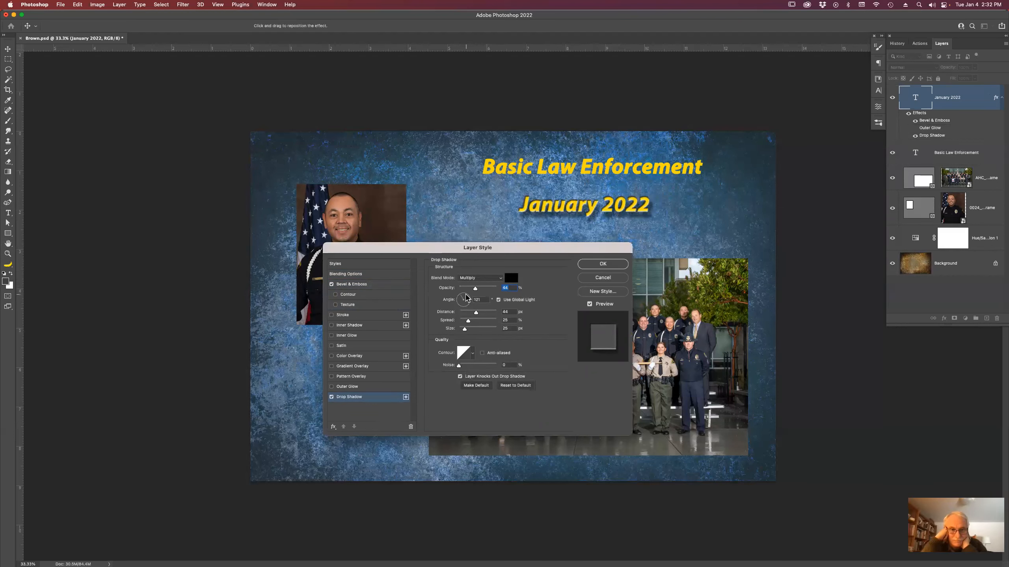
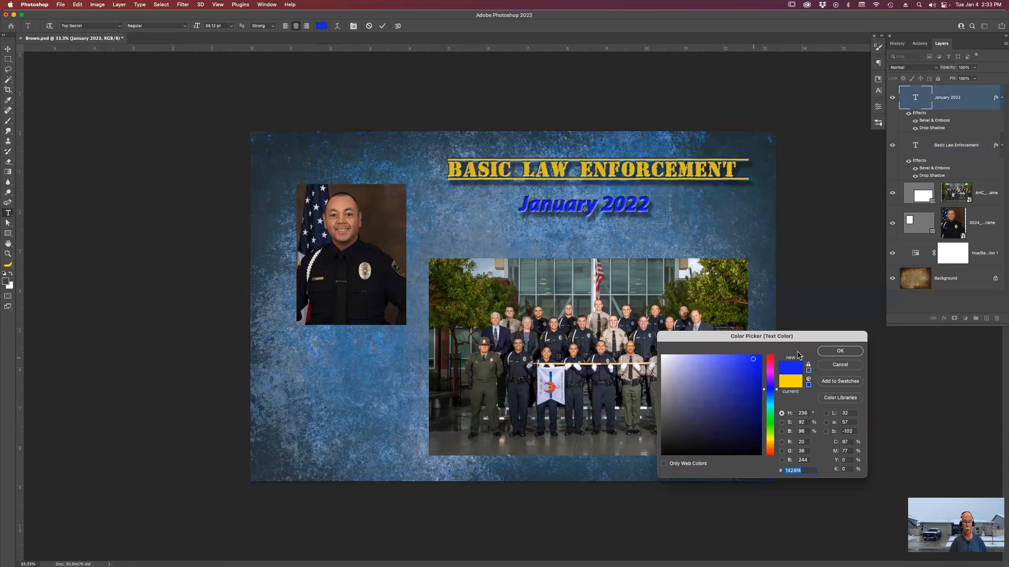
Apply blue 1424f4 as the January 2022 text color and change its font style to Bold.
left_click(828, 351)
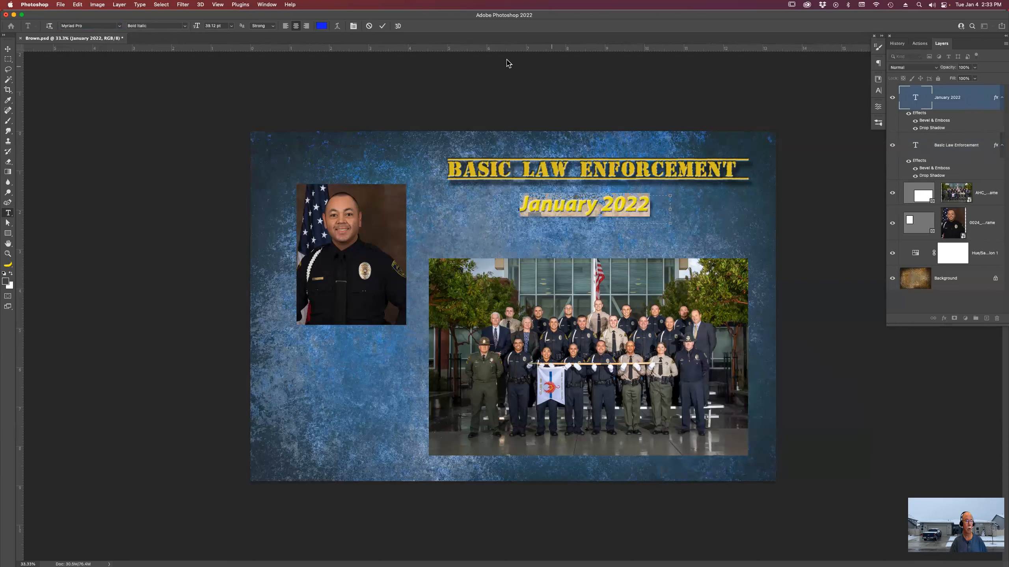
left_click(453, 72)
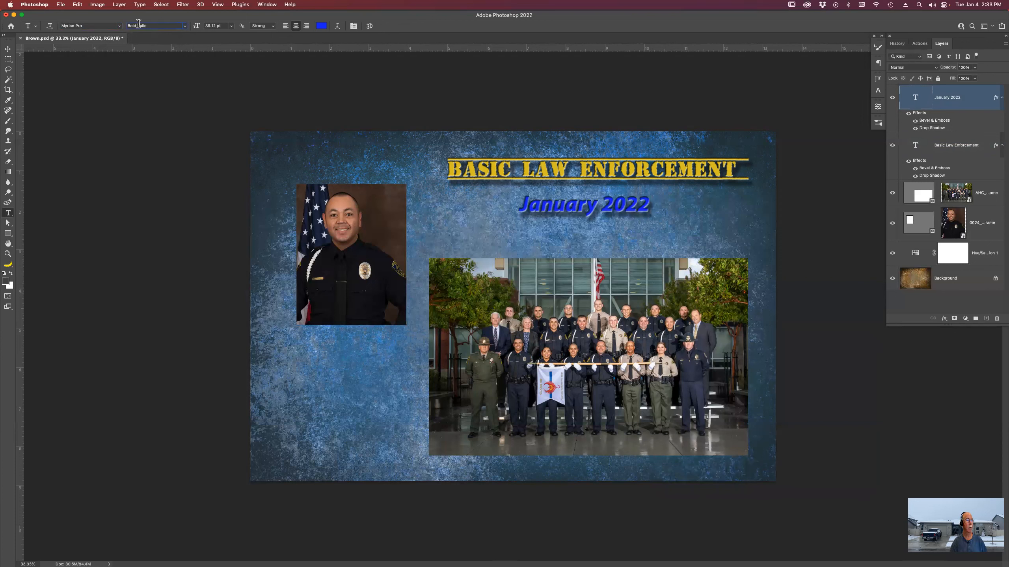
left_click(184, 26)
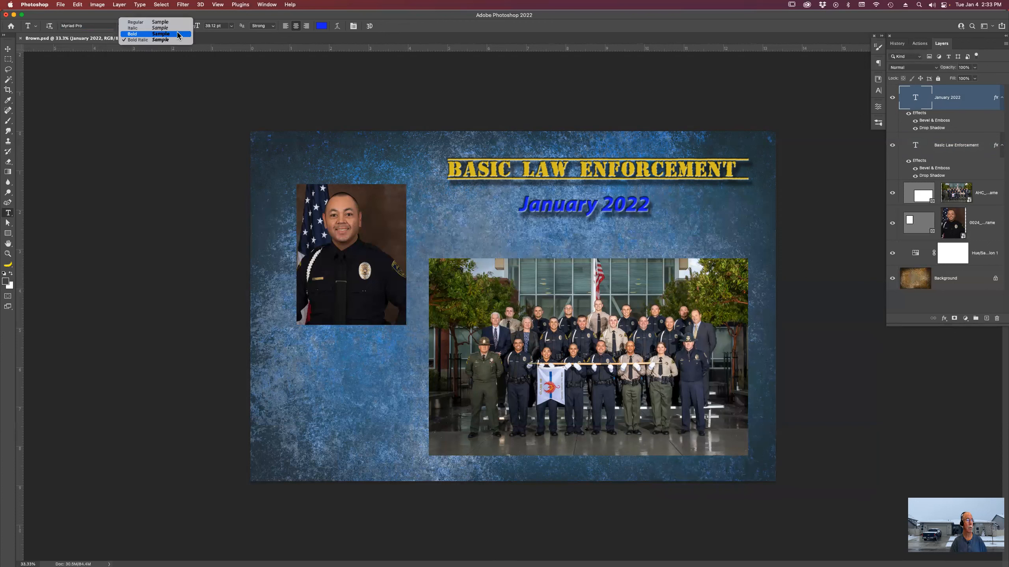
left_click(177, 34)
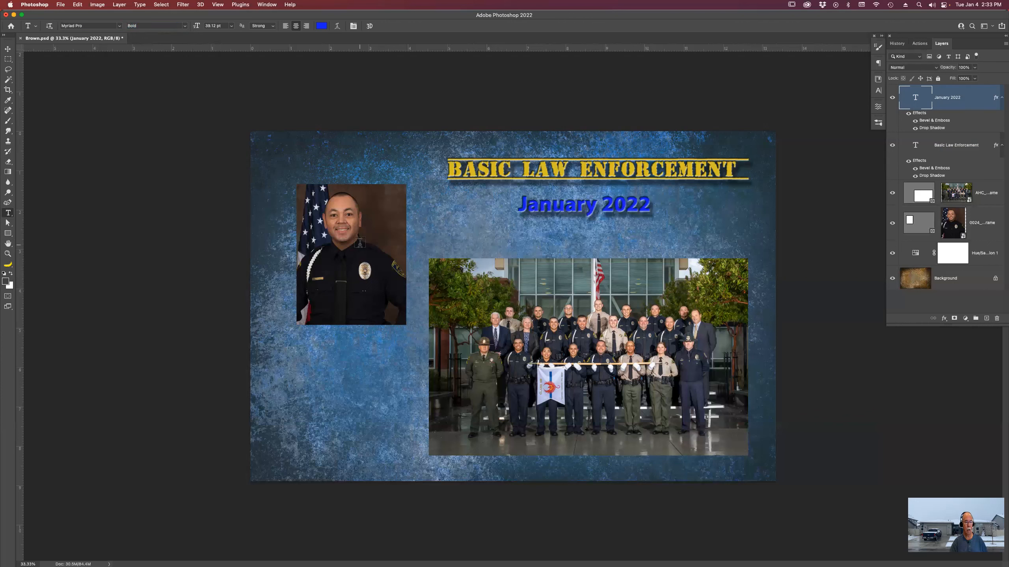
Apply a 3 px inside Stroke to the officer portrait's frame layer.
double_click(987, 220)
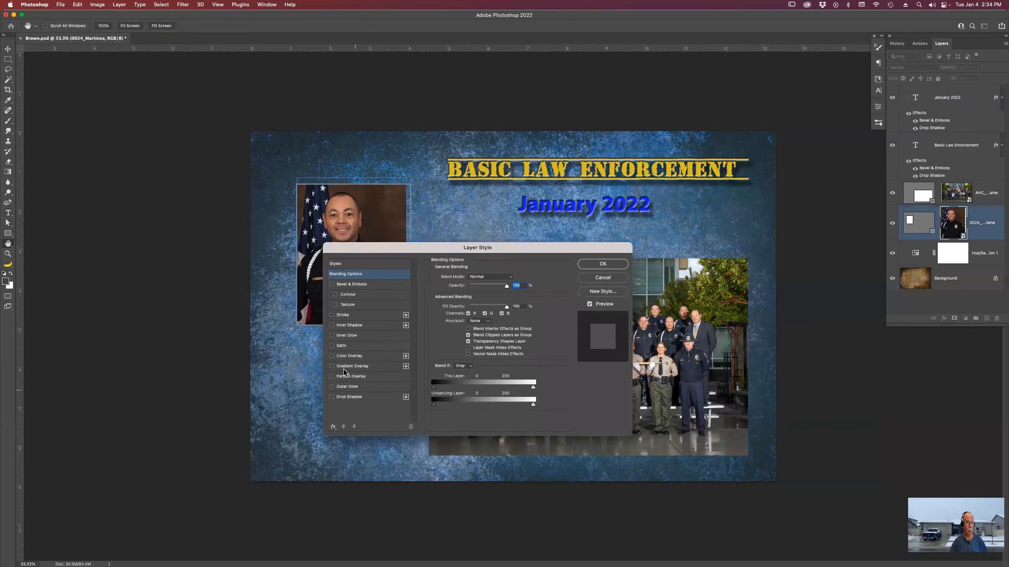
left_click(344, 316)
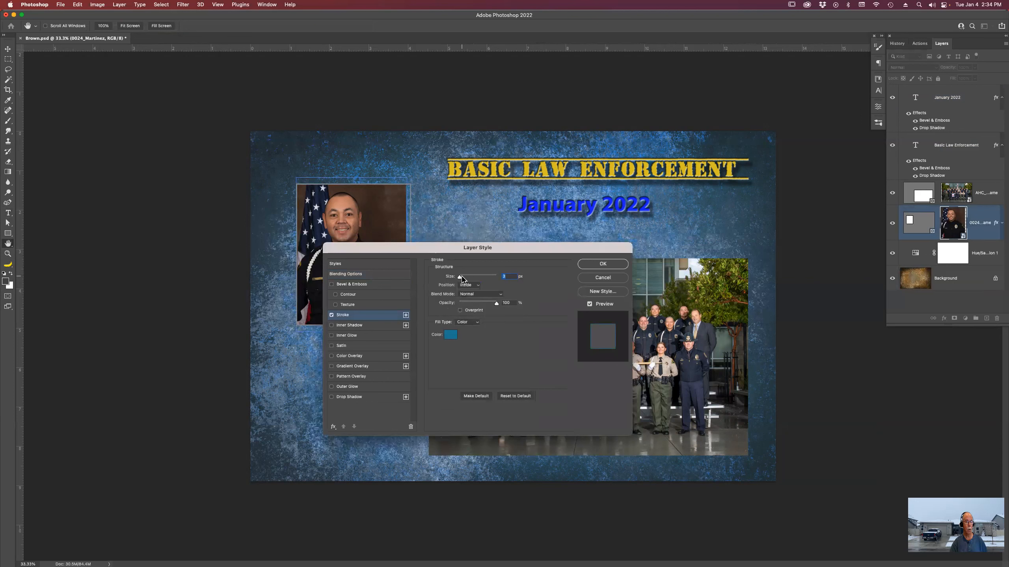
left_click(602, 264)
Enlarge the officer portrait slightly with Free Transform so it fills its frame.
key("t")
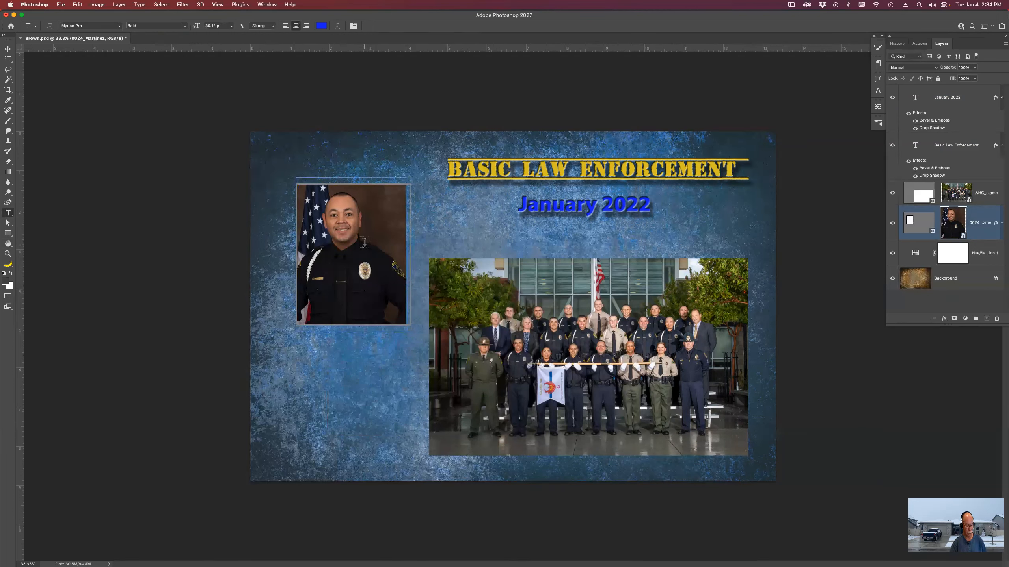
key("v")
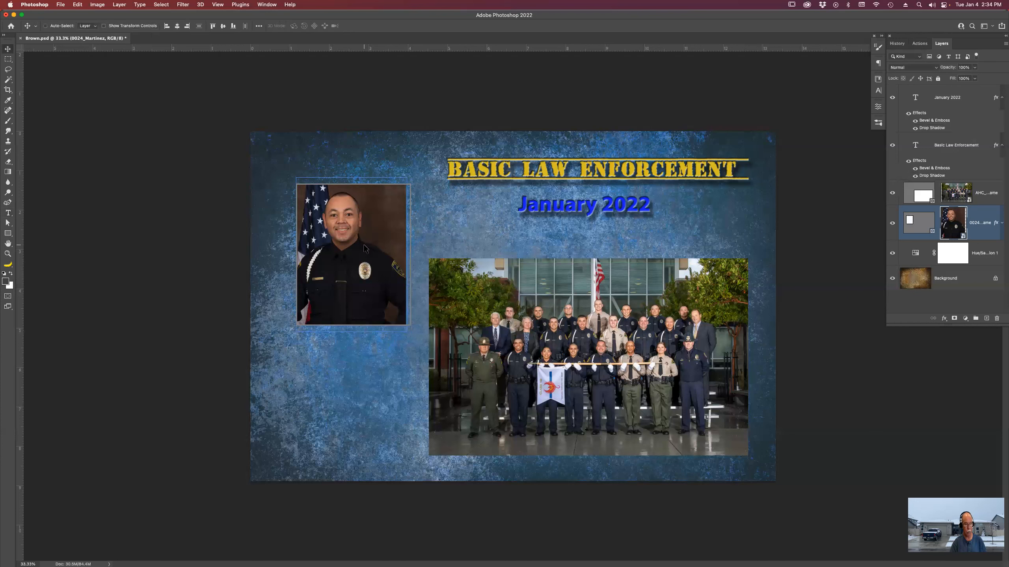
key("super")
key("super+t")
left_click_drag(405, 178, 413, 175)
key("Return")
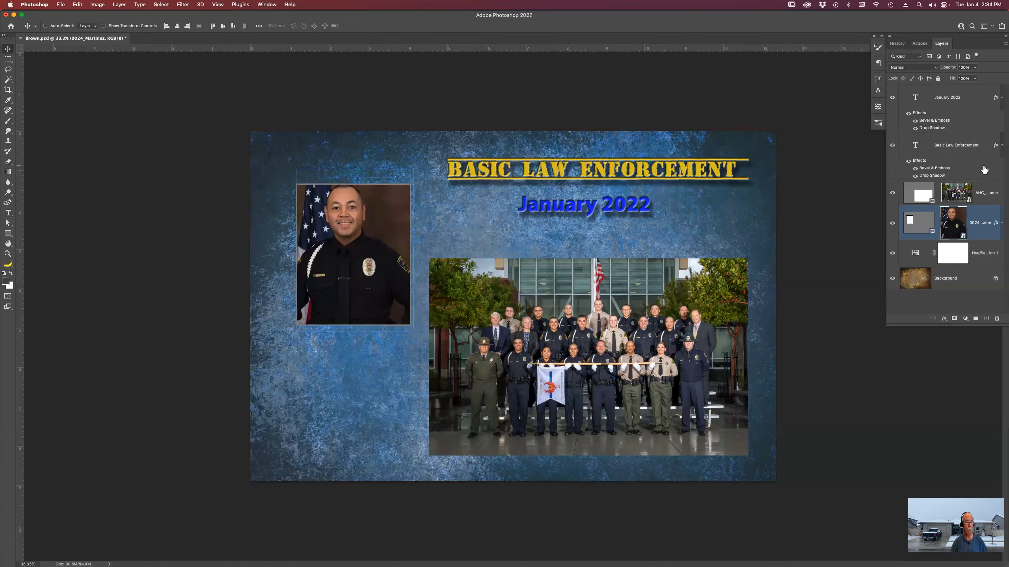
Reopen the officer portrait's Stroke effect and set its color to near-white, fdfdfd.
left_click(999, 222)
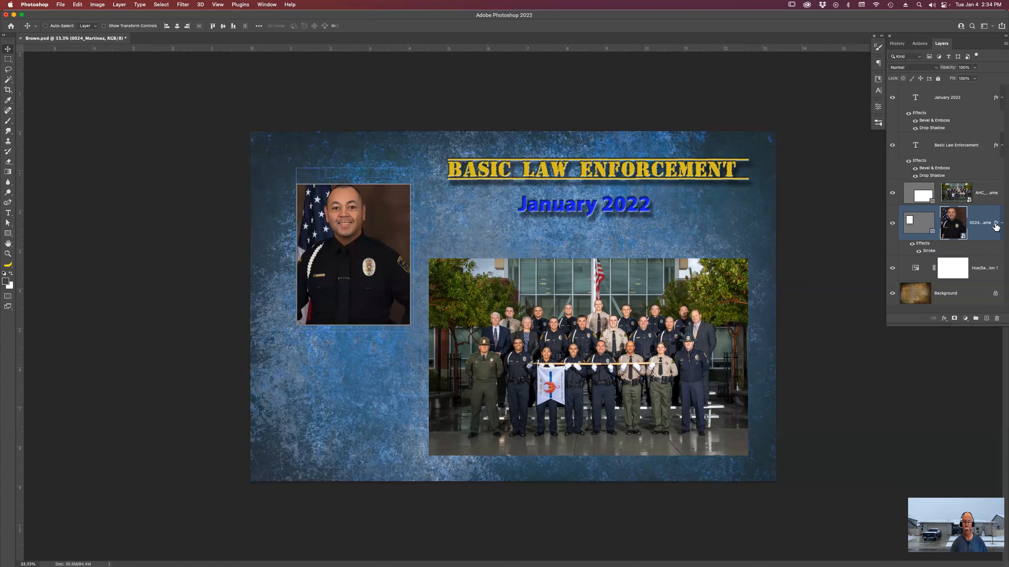
double_click(928, 252)
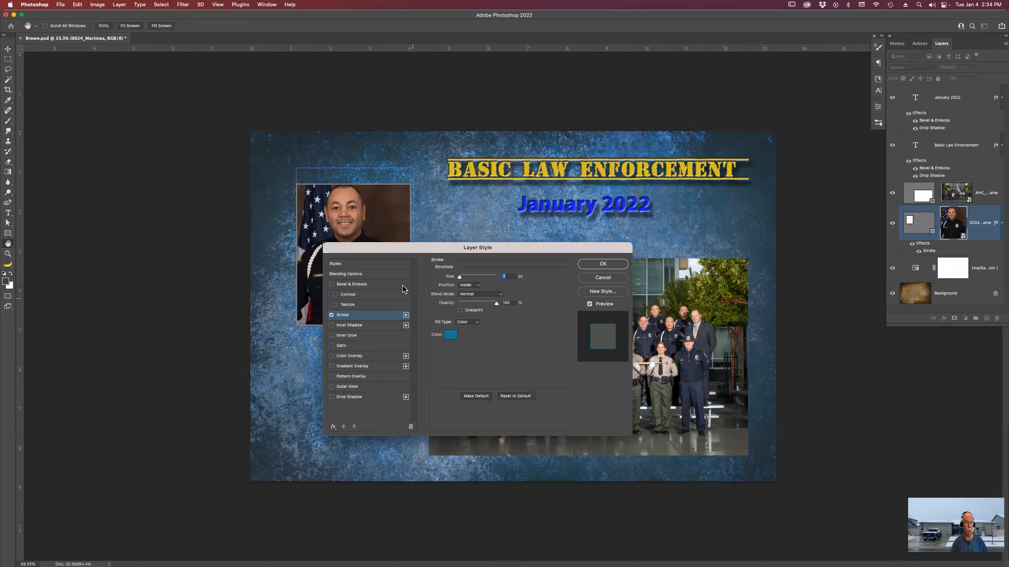
left_click_drag(460, 254, 561, 279)
left_click(549, 359)
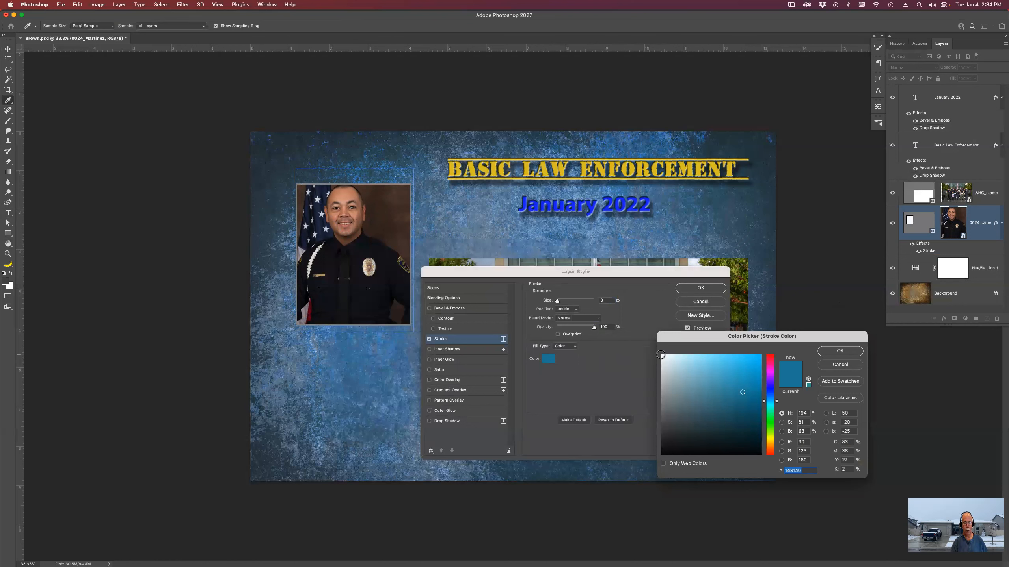
left_click(660, 355)
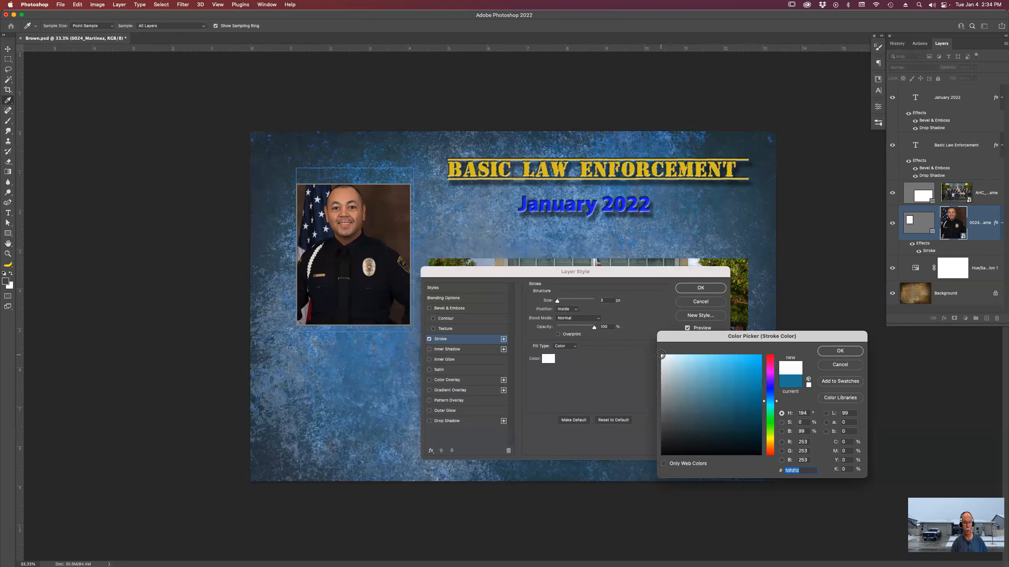
left_click(840, 351)
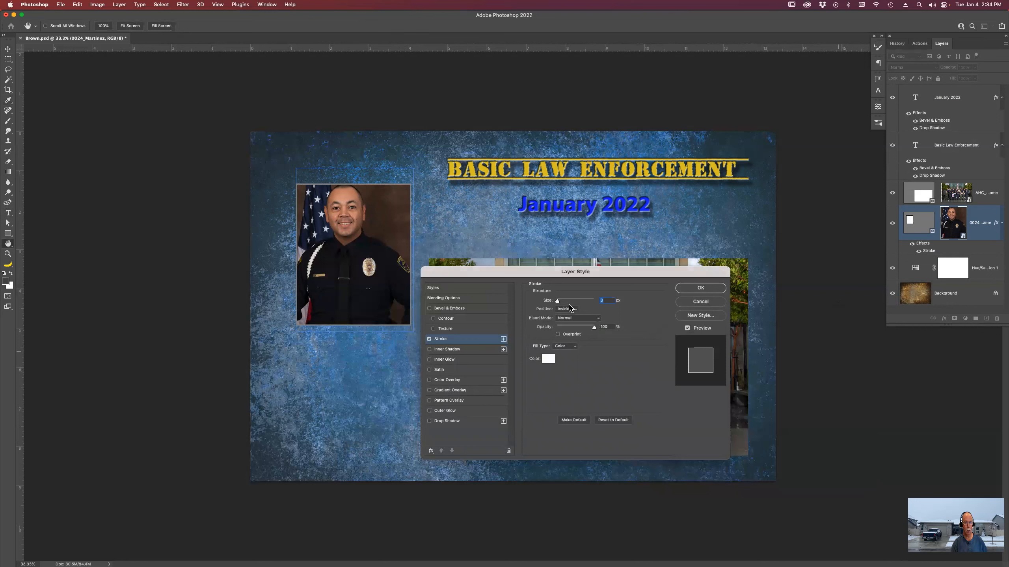
Increase the size of the officer portrait's Stroke effect by 2 px and apply it.
key("Up")
key("Up")
key("Return")
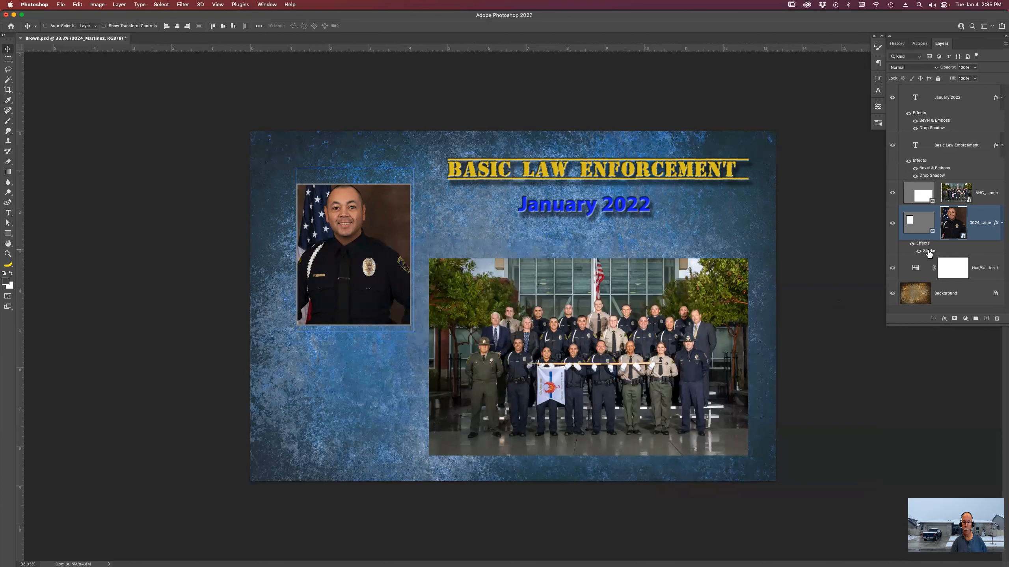
Select the officer portrait's frame itself rather than its image and set the frame stroke color to white.
left_click(921, 230)
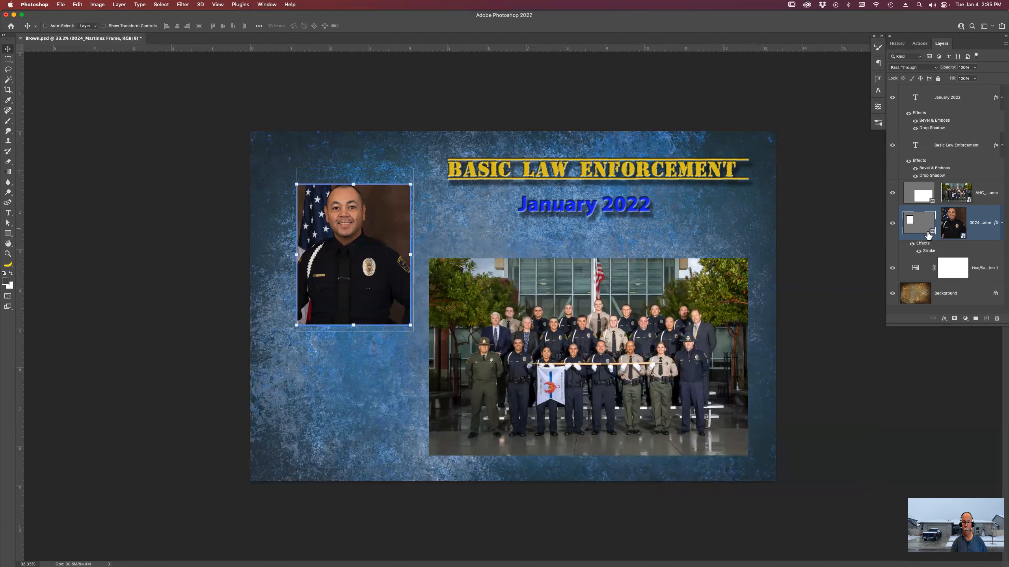
left_click(920, 245)
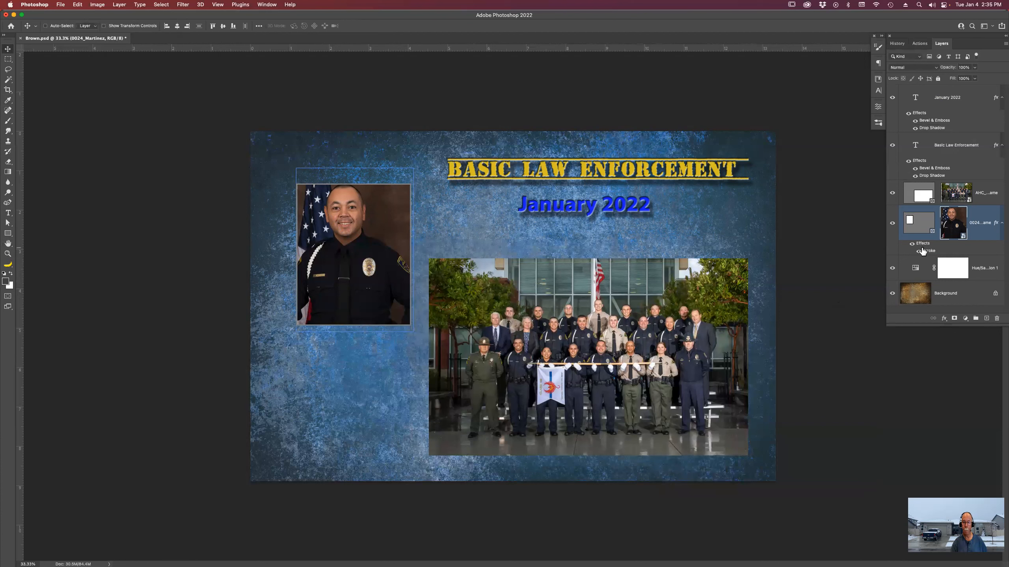
left_click(923, 250)
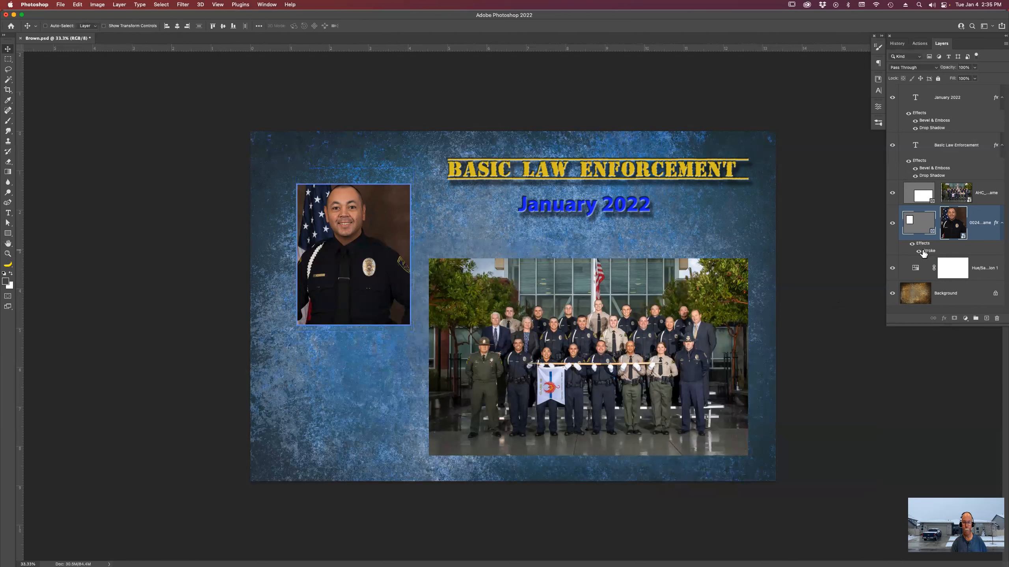
left_click(924, 228)
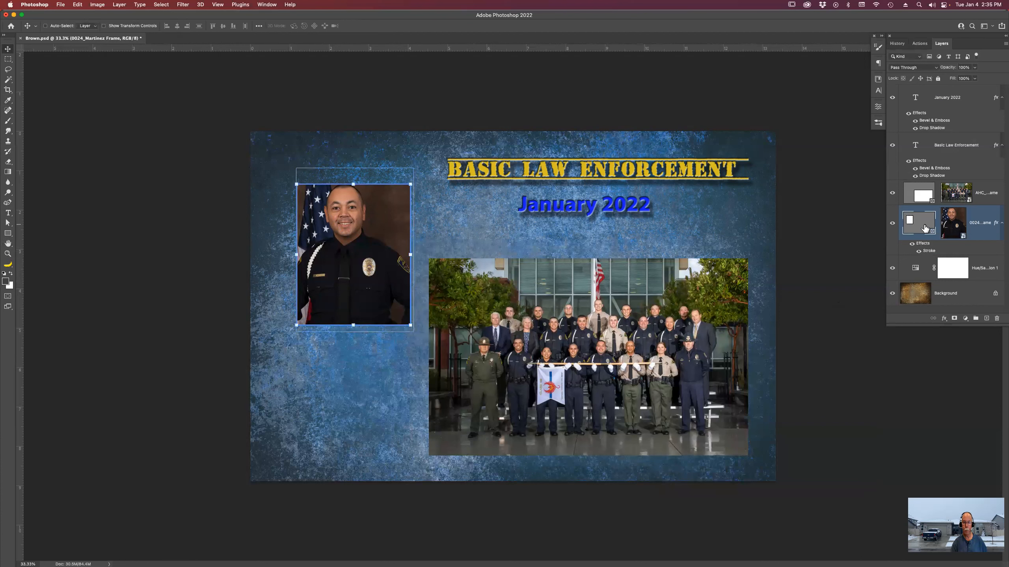
double_click(924, 228)
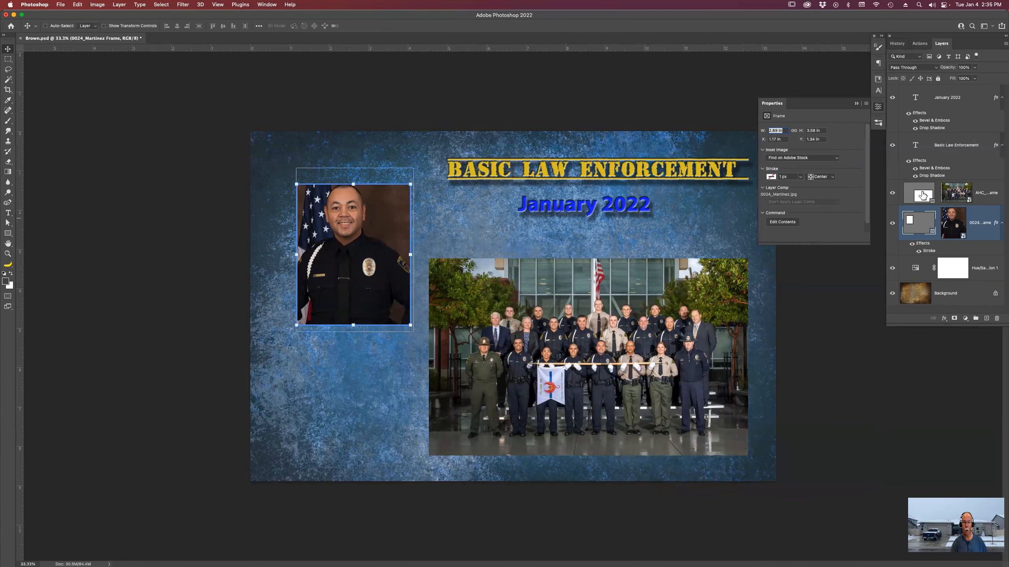
left_click(770, 177)
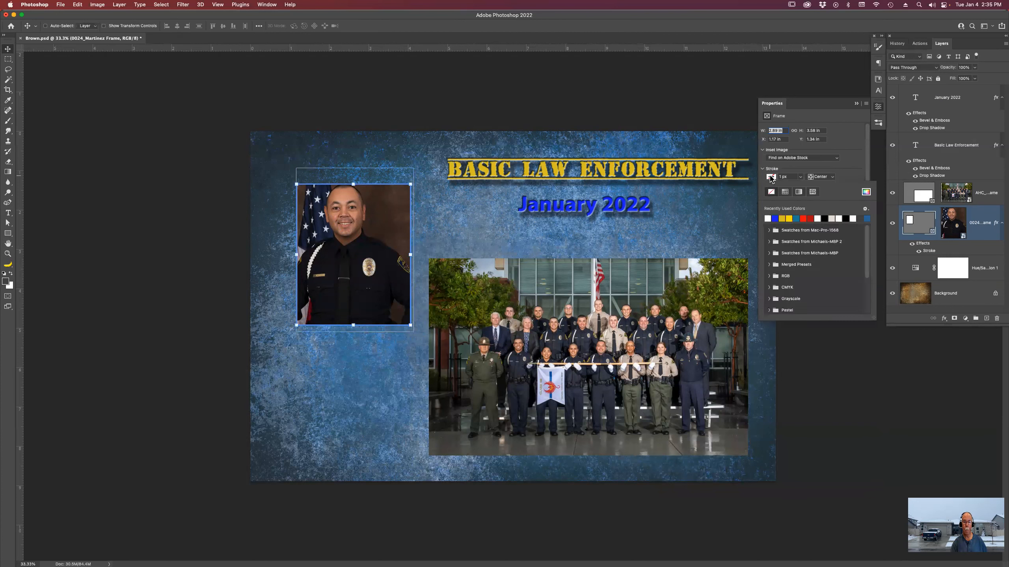
left_click(768, 219)
left_click(772, 177)
Set the portrait frame's stroke to 6 px with Inside alignment and hide the portrait layer's effects.
left_click(799, 177)
left_click(800, 177)
left_click(790, 176)
type("6")
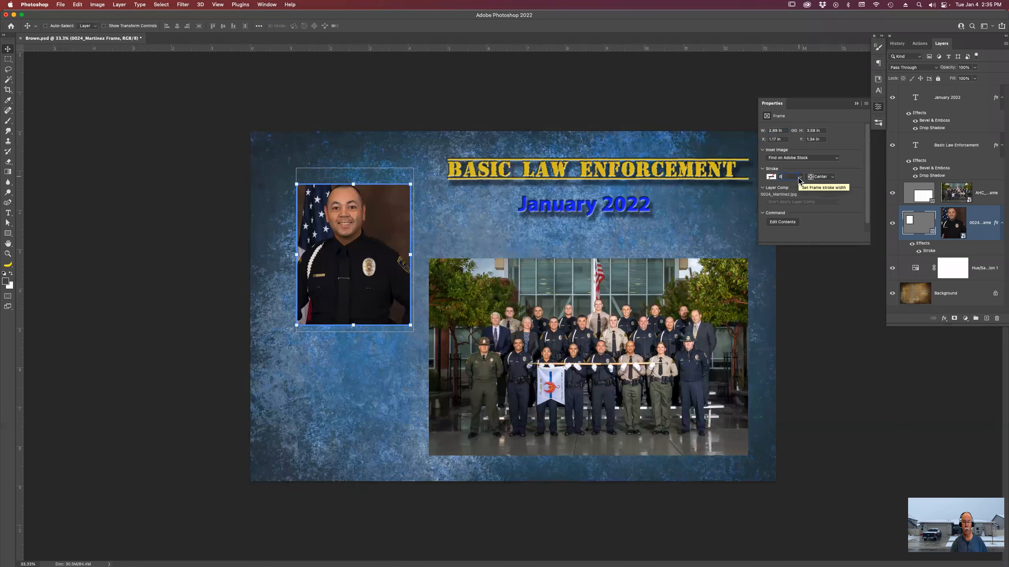
key("Return")
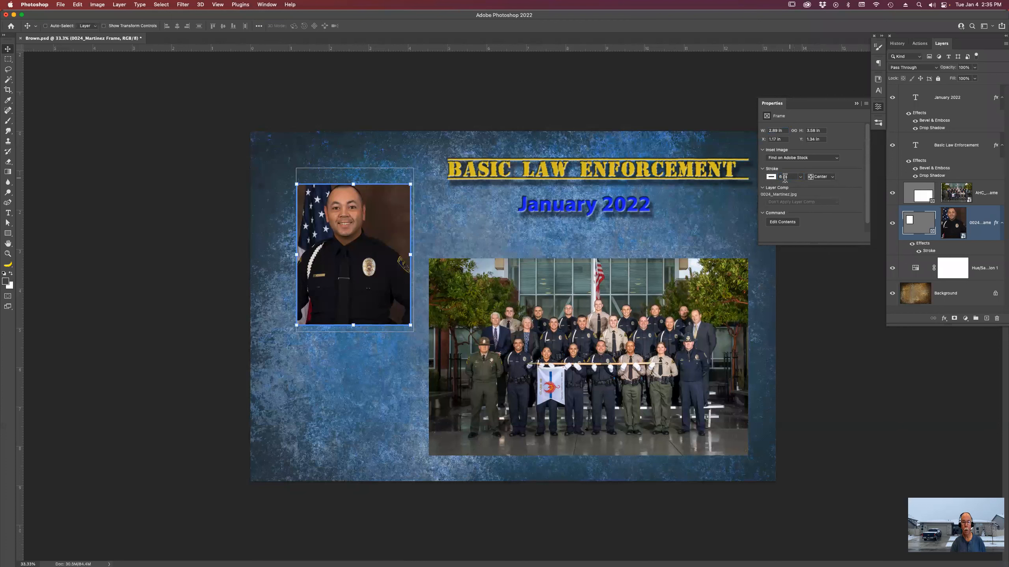
left_click(822, 177)
left_click(825, 169)
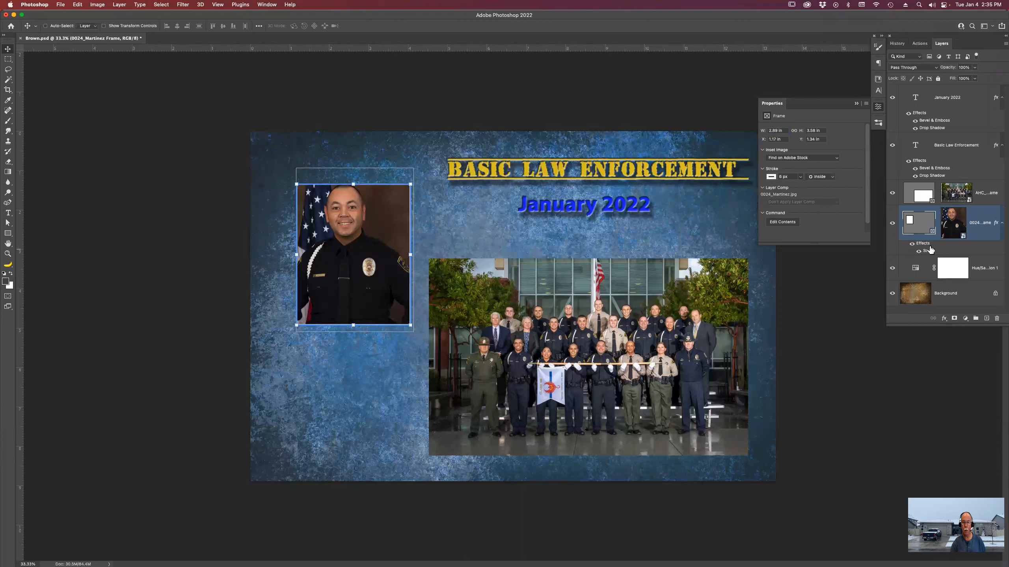
left_click(912, 243)
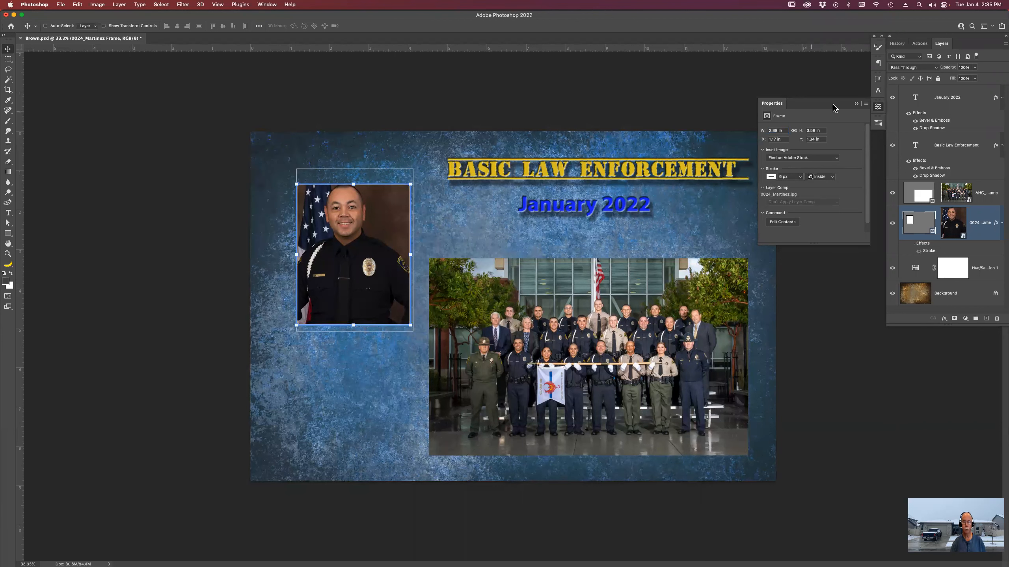
left_click(856, 103)
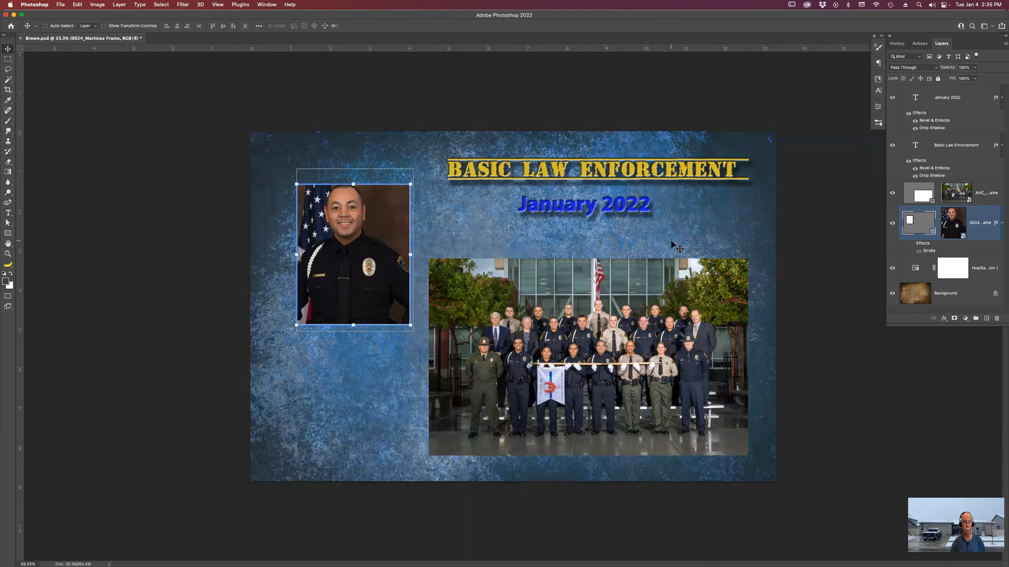
Move the framed portrait slightly up and left, and shift the photo down inside its frame.
mouse_move(360, 232)
left_mouse_down()
mouse_move(360, 241)
mouse_move(363, 226)
mouse_move(350, 224)
left_mouse_up()
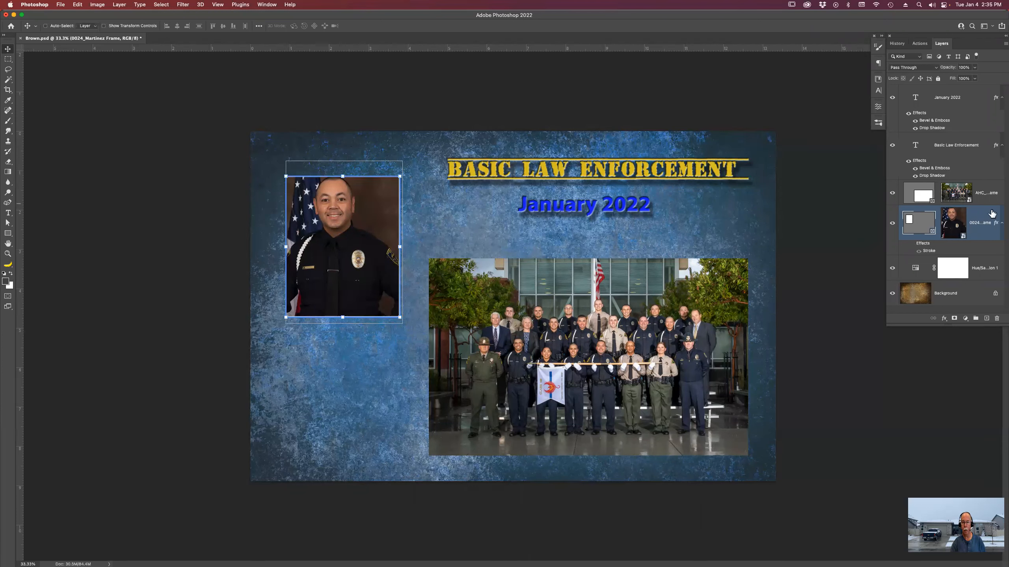
left_click(952, 223)
left_click(920, 225)
left_click_drag(331, 230, 348, 242)
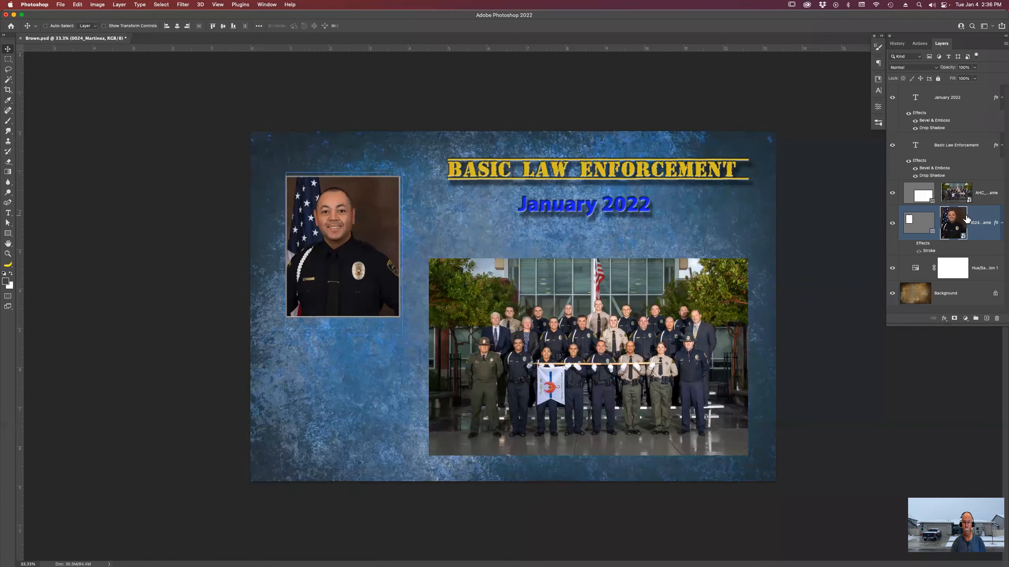
Switch to Bridge, place the other officer's portrait (file 0043) into the selected Photoshop frame, and adjust its position inside the frame.
key("super+Tab")
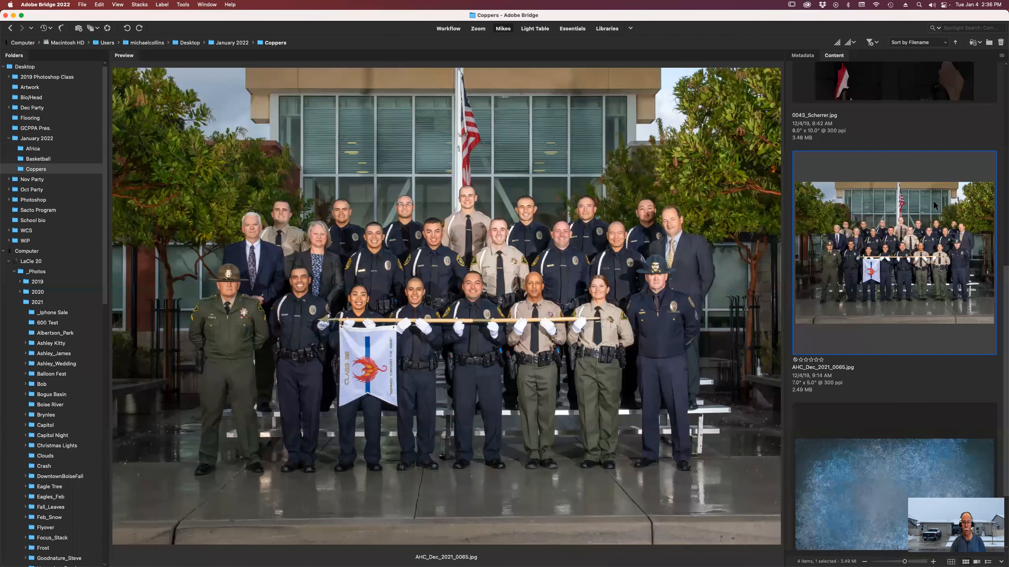
scroll(934, 205, "up", 5)
left_click(878, 397)
right_click(907, 397)
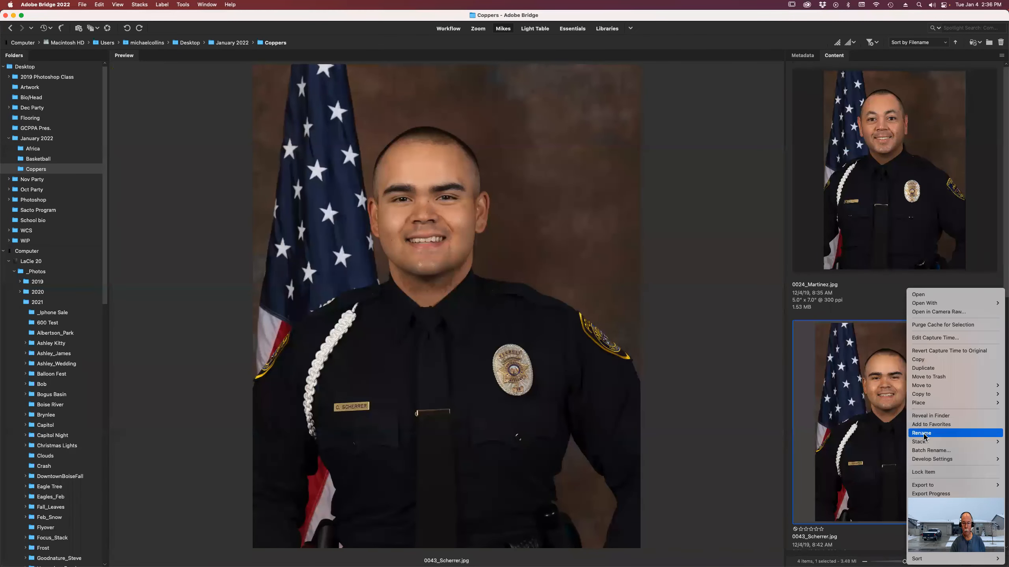
mouse_move(933, 404)
left_click(868, 490)
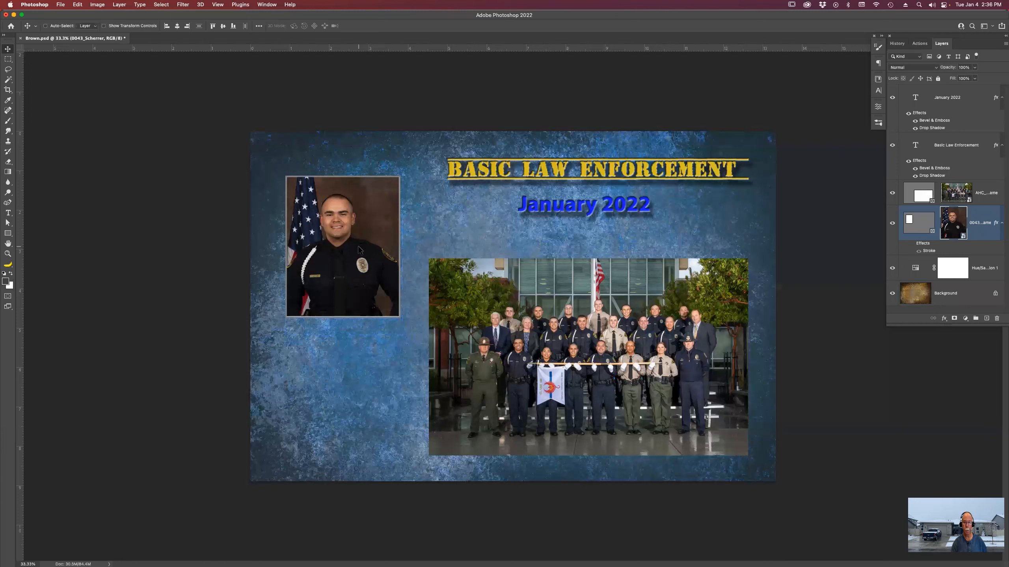
mouse_move(362, 244)
left_mouse_down()
mouse_move(423, 199)
mouse_move(444, 202)
mouse_move(342, 202)
mouse_move(365, 217)
mouse_move(362, 239)
left_mouse_up()
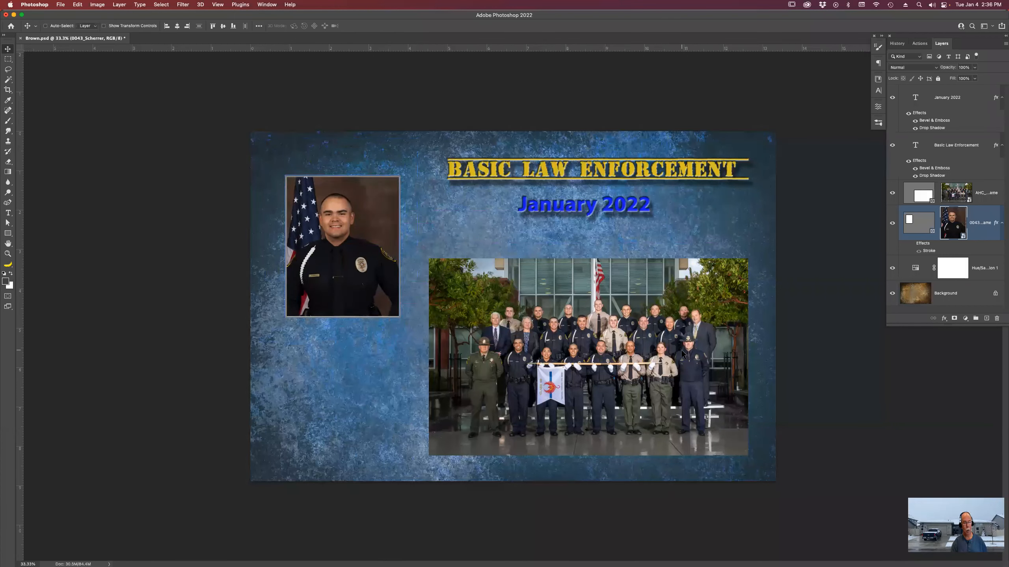
Hide the framed group photo and draw a white rectangle shape about 7.1 by 4.6 in below the January 2022 text.
left_click(12, 235)
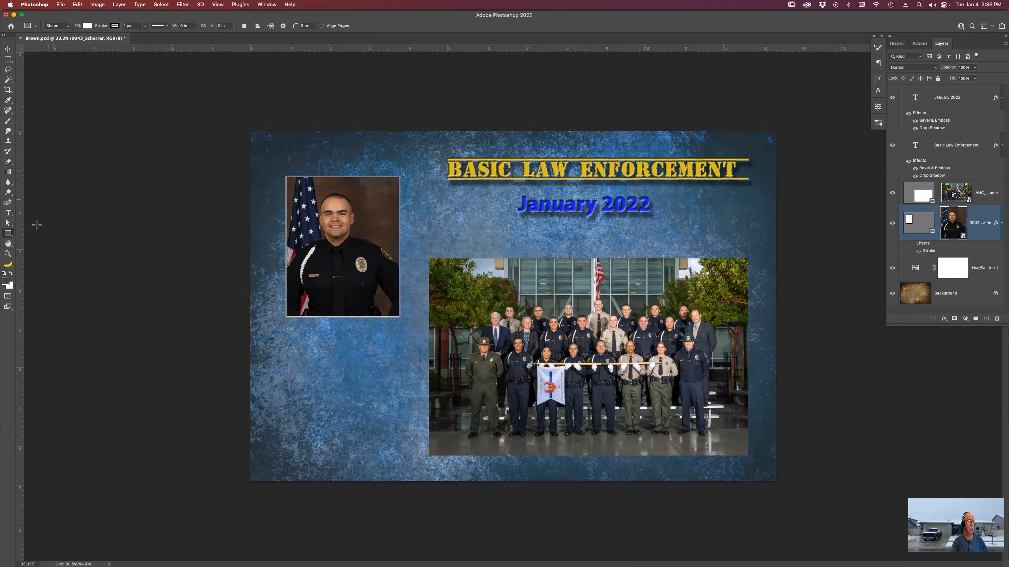
left_click(182, 26)
left_click(892, 192)
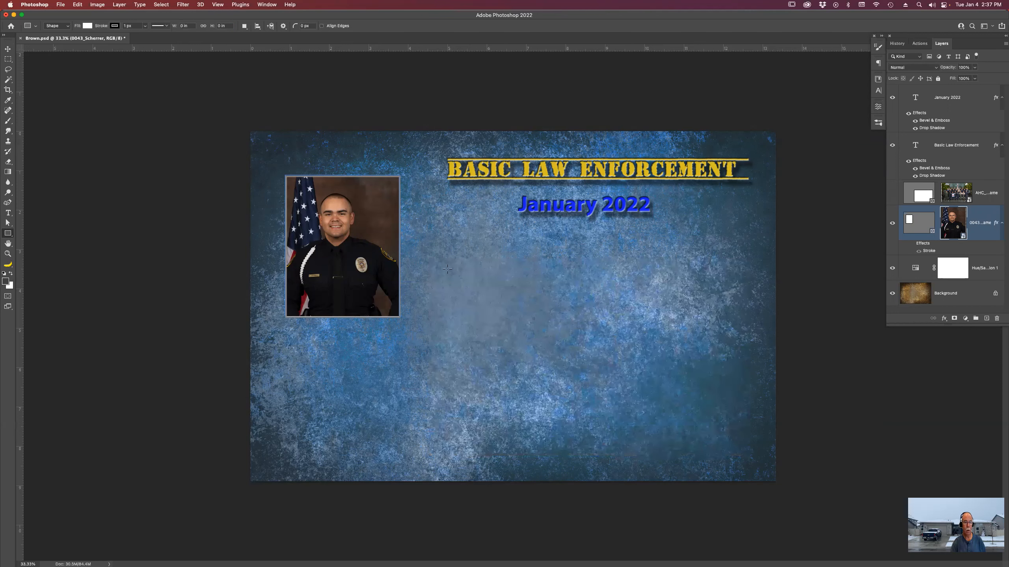
left_click_drag(448, 262, 733, 443)
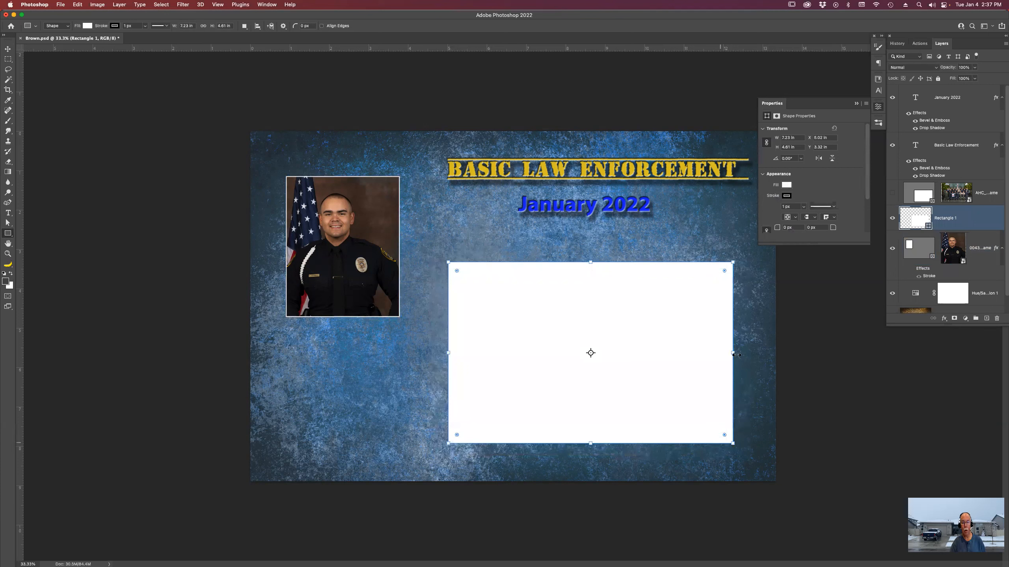
left_click_drag(731, 352, 725, 353)
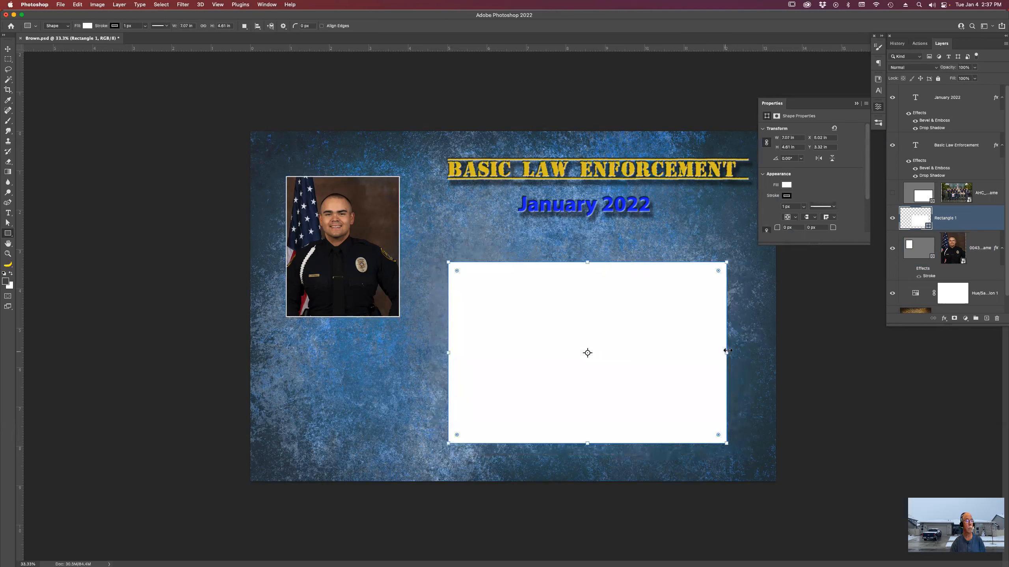
Enter a width of 7 in and a height of 5 in for the white rectangle, keeping its proportions linked.
left_click(189, 26)
type("7")
key("Tab")
type("5")
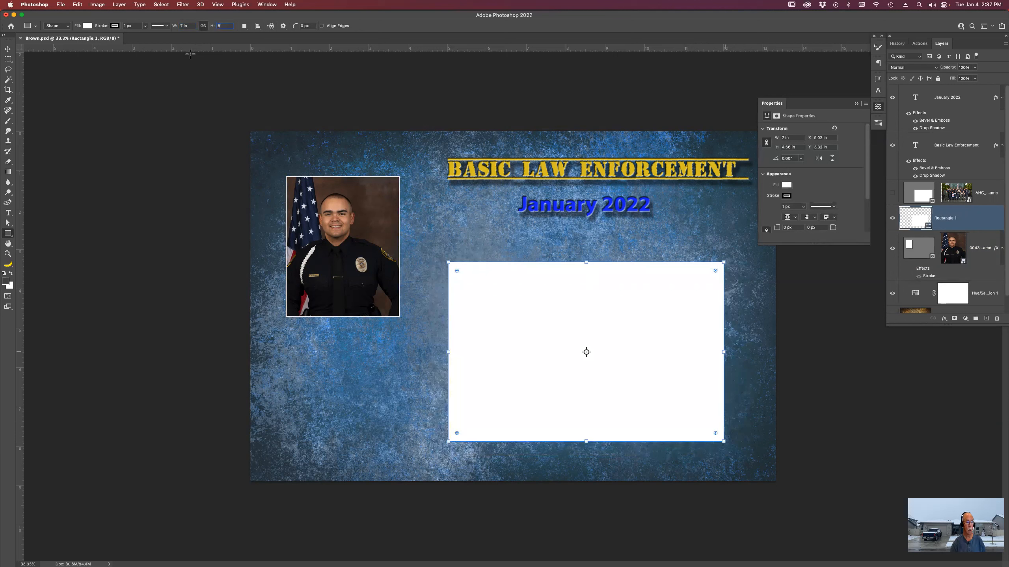
key("Tab")
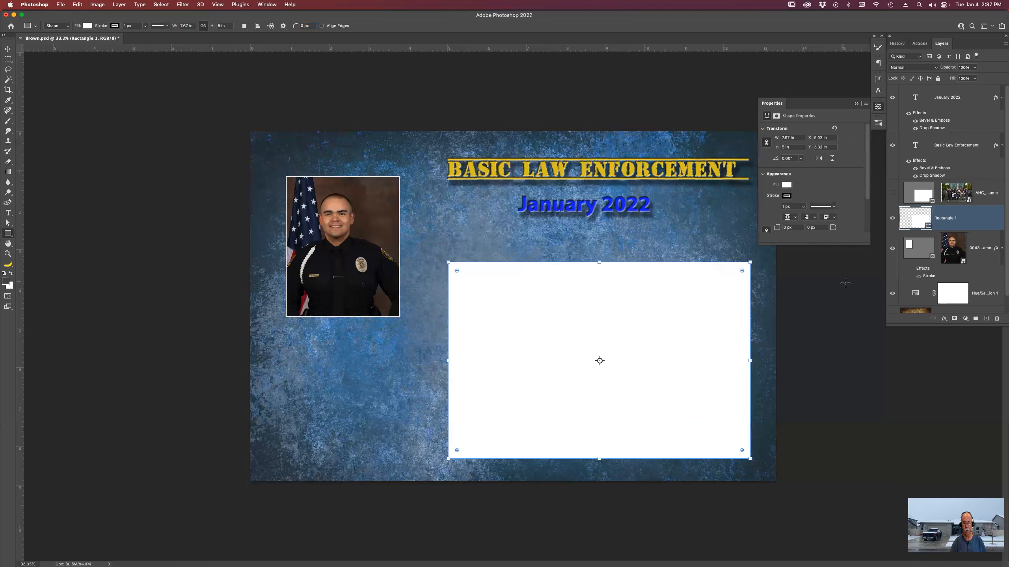
Select the hidden group photo layer, switch to Bridge and place AHC_Dec_2021_0065.jpg in the Photoshop layout.
left_click(962, 198)
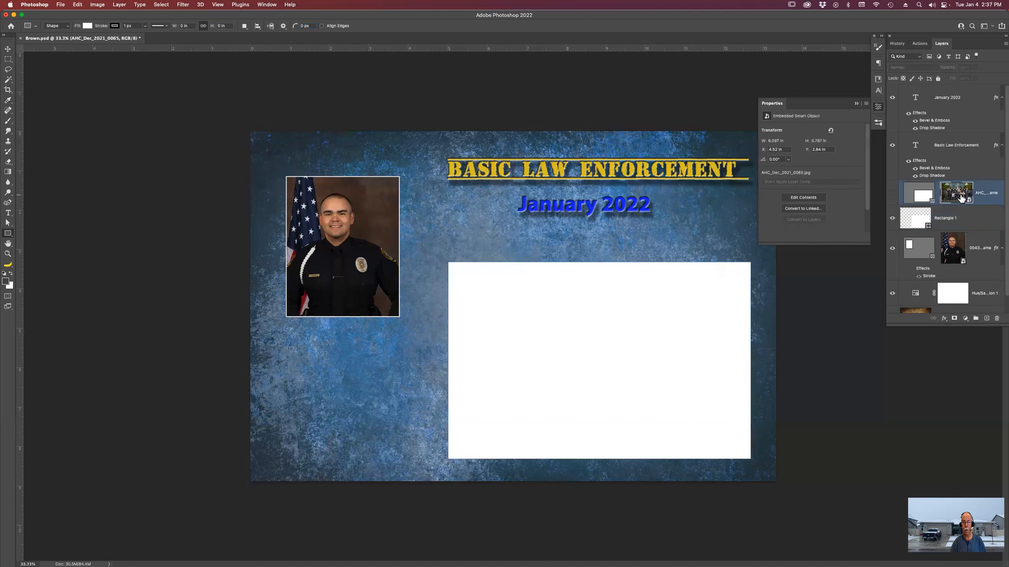
key("super+Tab")
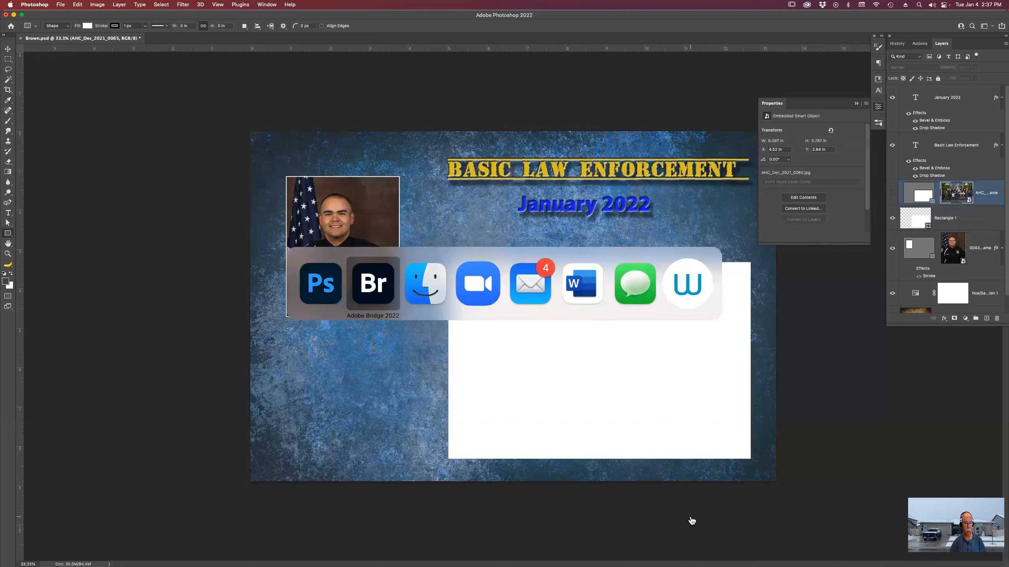
scroll(871, 347, "down", 5)
left_click(866, 424)
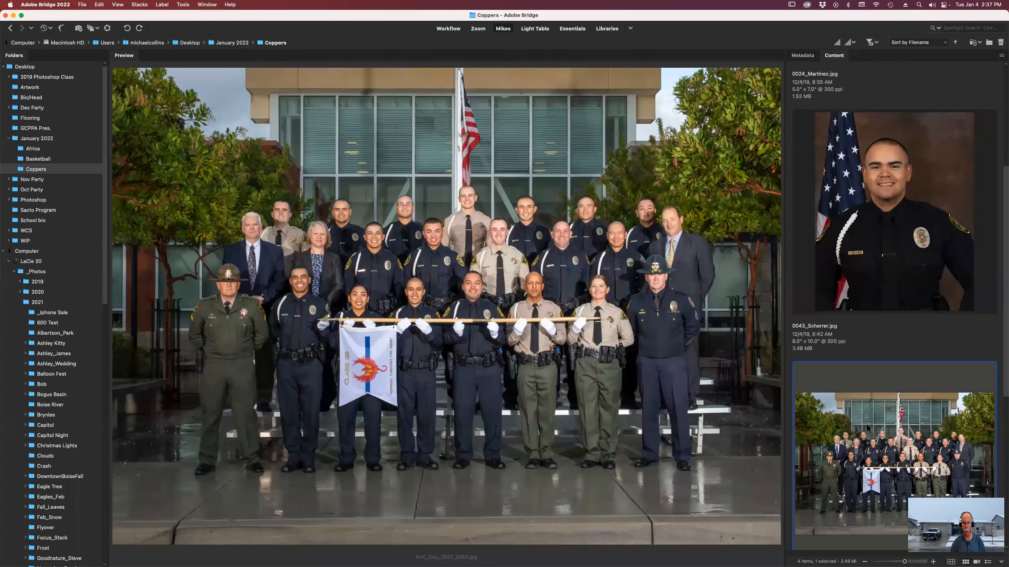
right_click(869, 424)
mouse_move(890, 404)
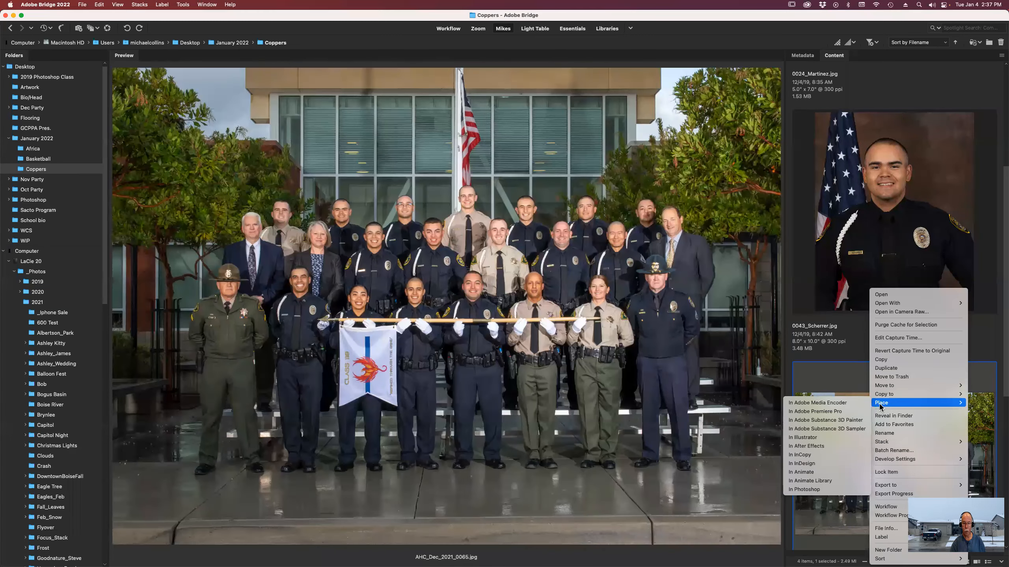
left_click(829, 494)
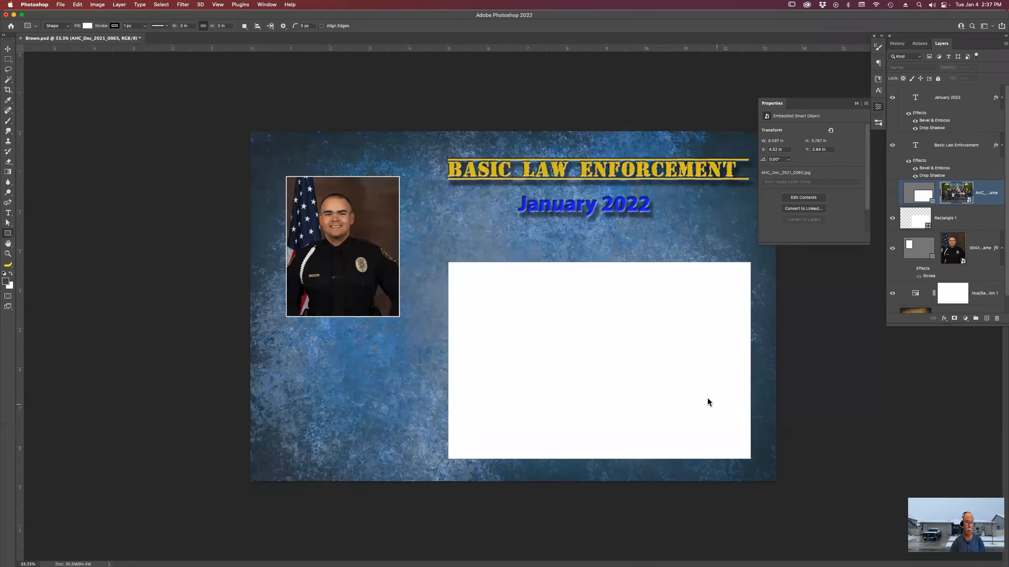
Move the placed group photo over the white rectangle and scale it to 114% with Free Transform so it covers the shape.
key("v")
left_click_drag(520, 271, 608, 326)
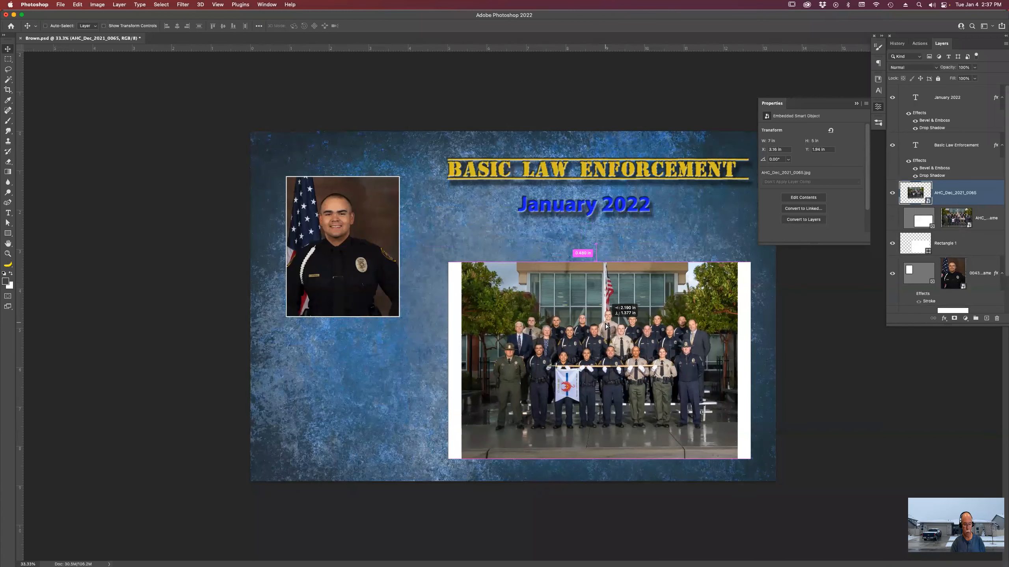
key("super+t")
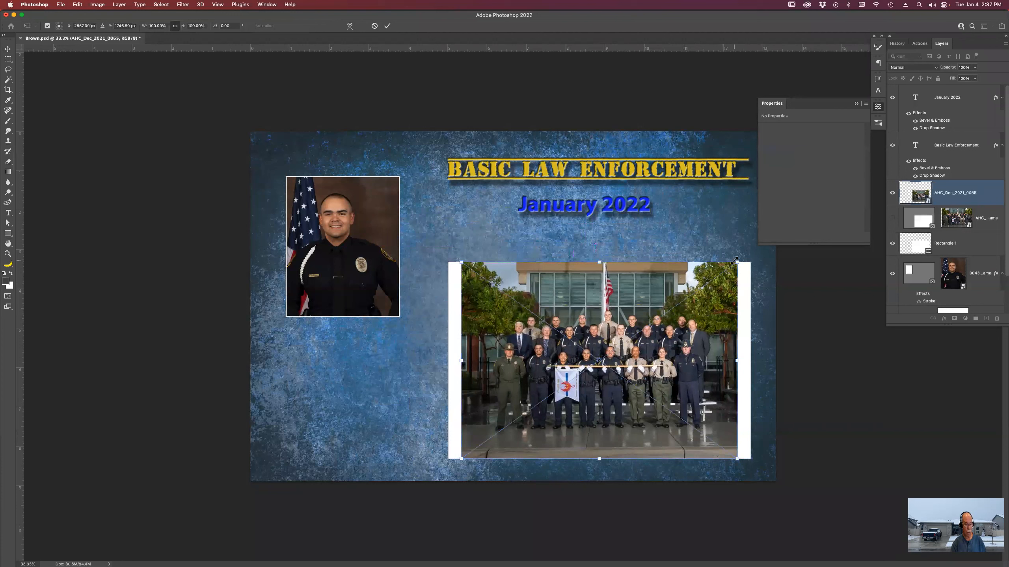
left_click_drag(735, 261, 756, 248)
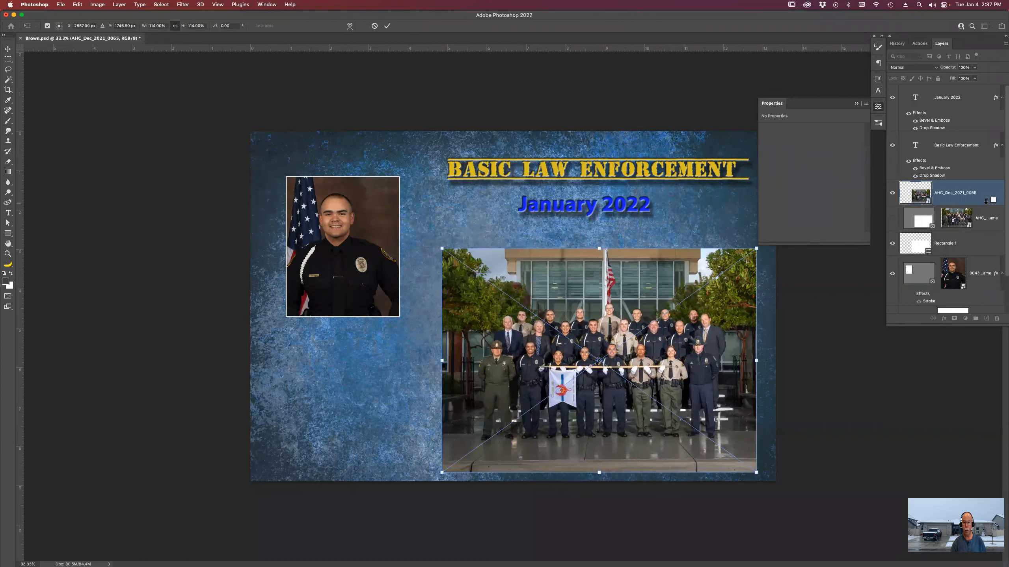
Try to clip the group photo to the layer beneath it, and delete the hidden group photo frame with its contents.
left_click(986, 202, "alt")
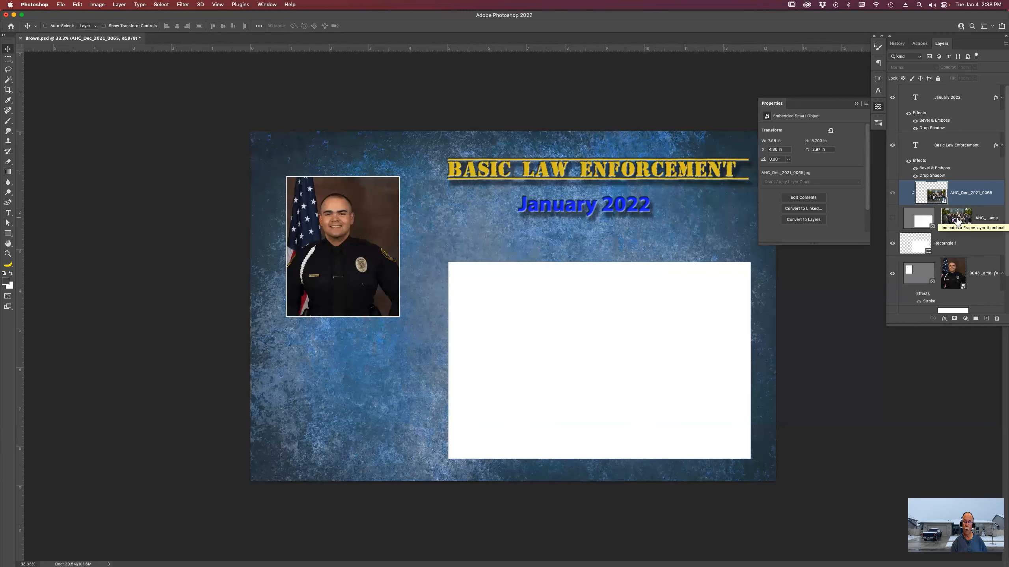
left_click_drag(956, 220, 996, 318)
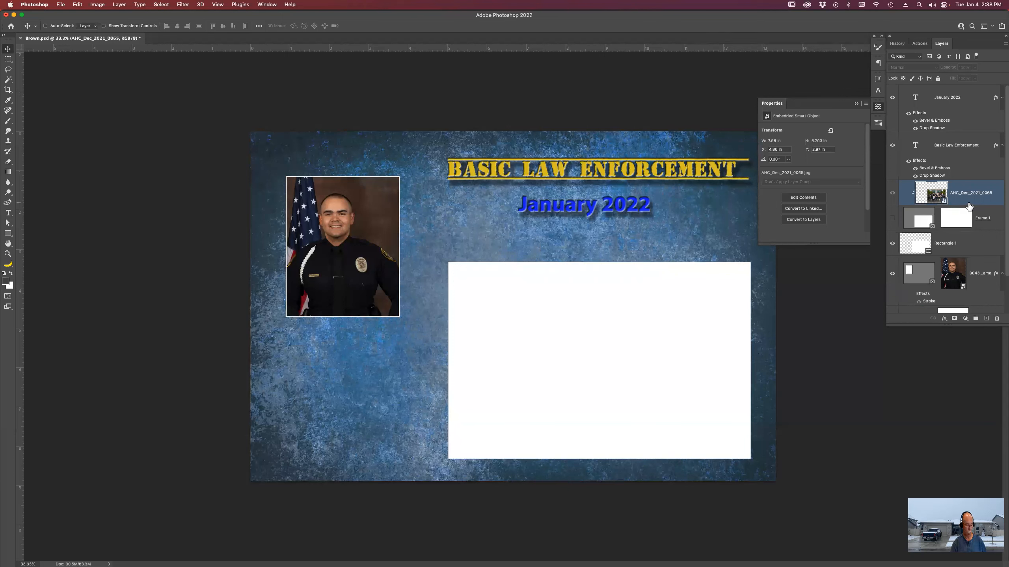
left_click(931, 218)
left_click_drag(931, 218, 996, 318)
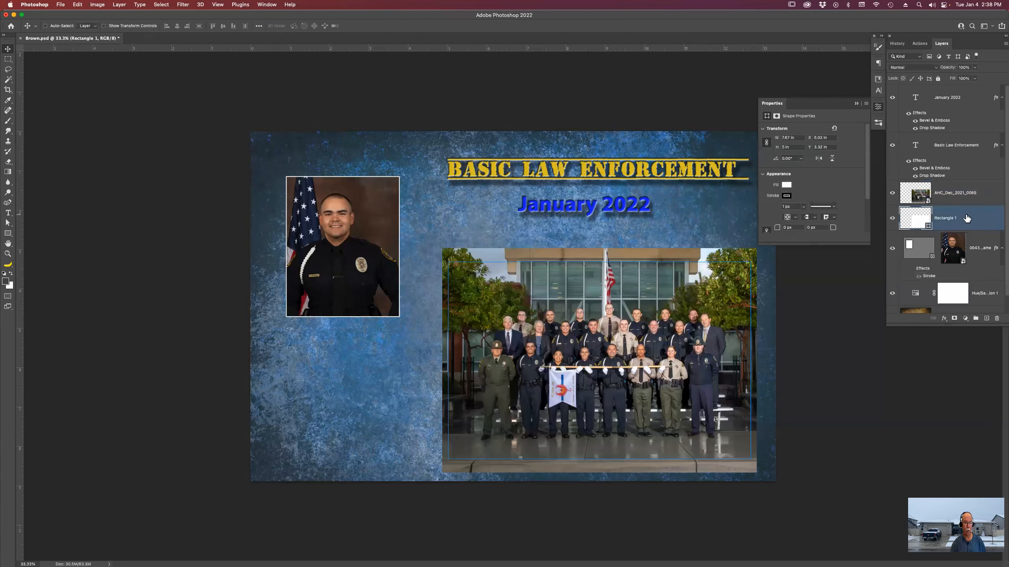
Clip the group photo to the white rectangle, and give the rectangle a white inside Stroke effect.
left_click(945, 202, "alt")
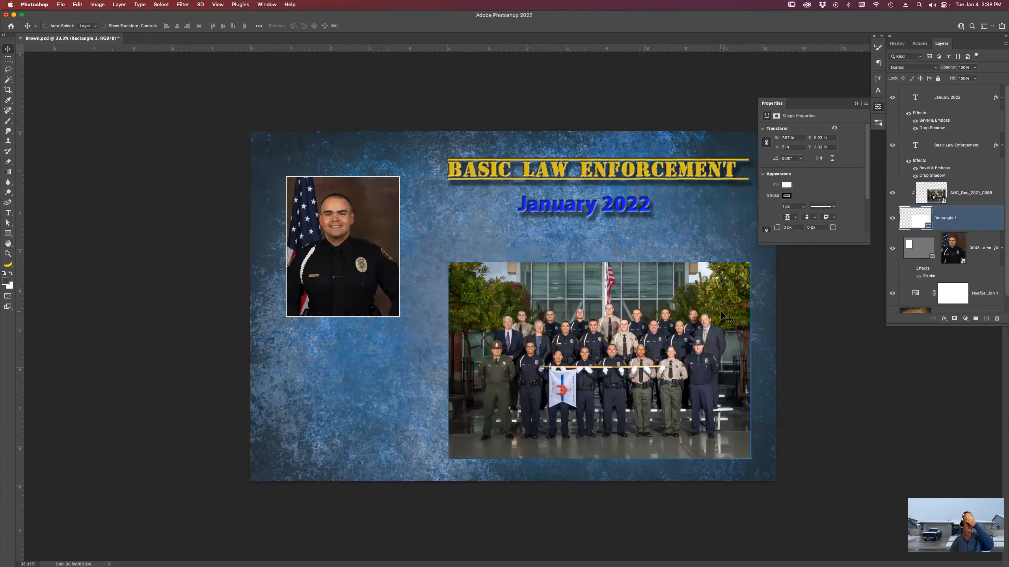
left_click(6, 235)
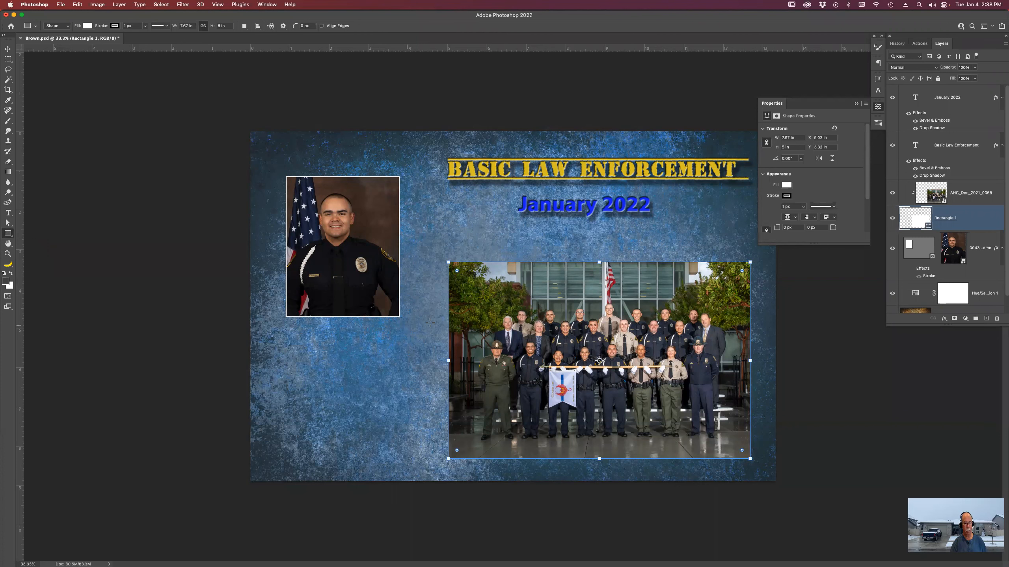
double_click(989, 224)
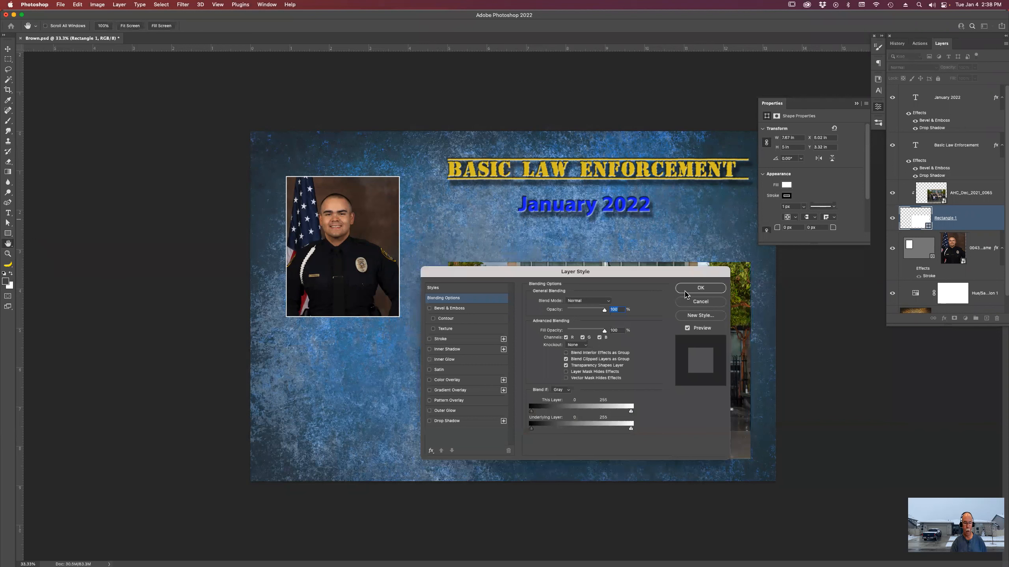
left_click(451, 340)
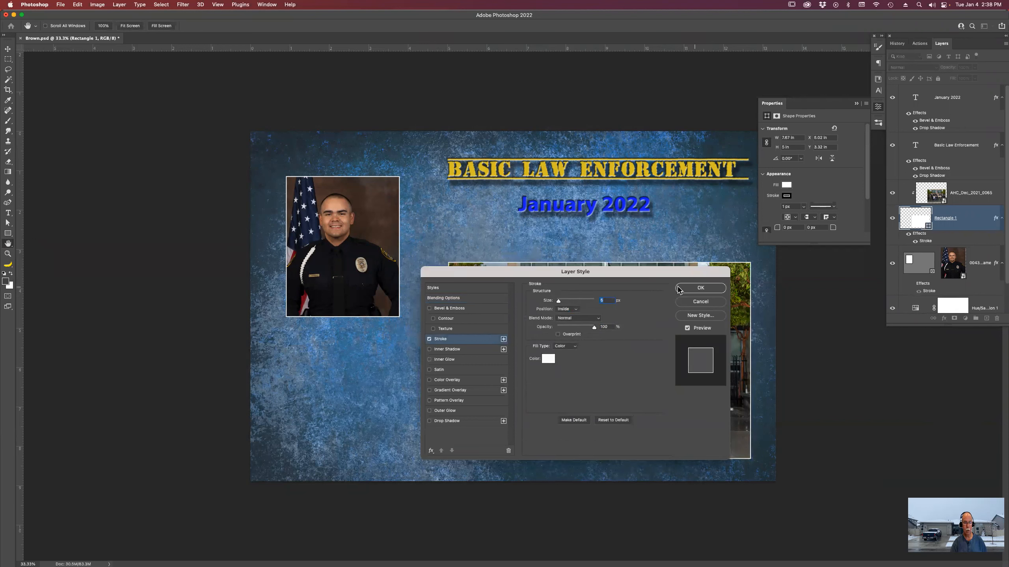
left_click(700, 288)
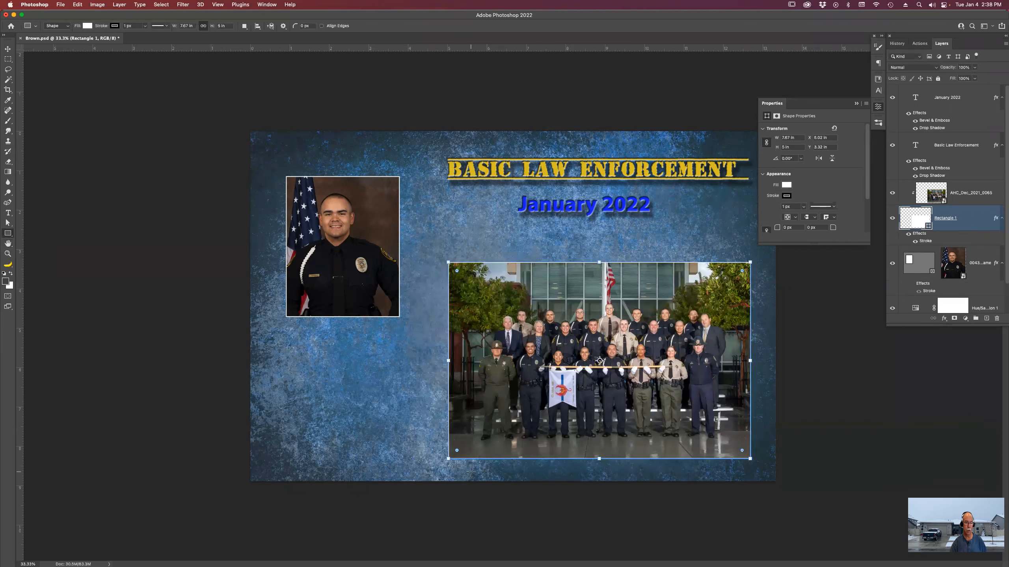
key("super+h")
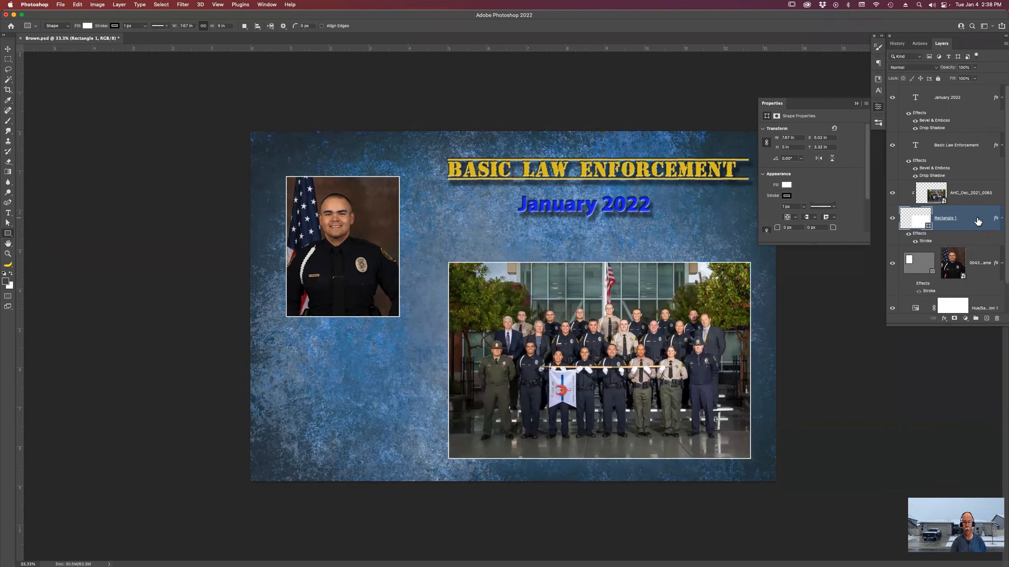
Add a Drop Shadow to the group photo's rectangle with a distance of about 132 px and opacity of about 81%.
left_click(944, 319)
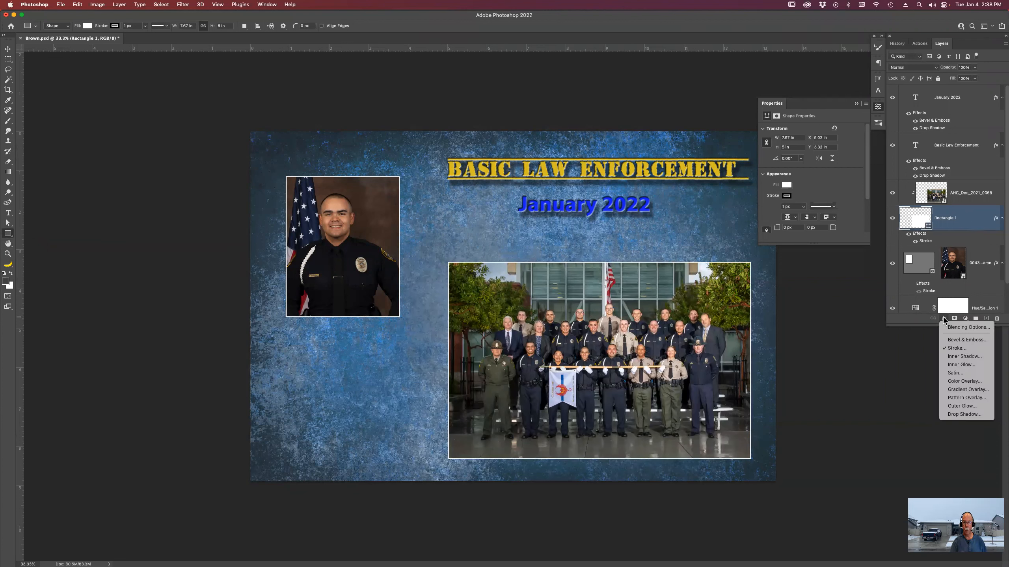
left_click(956, 414)
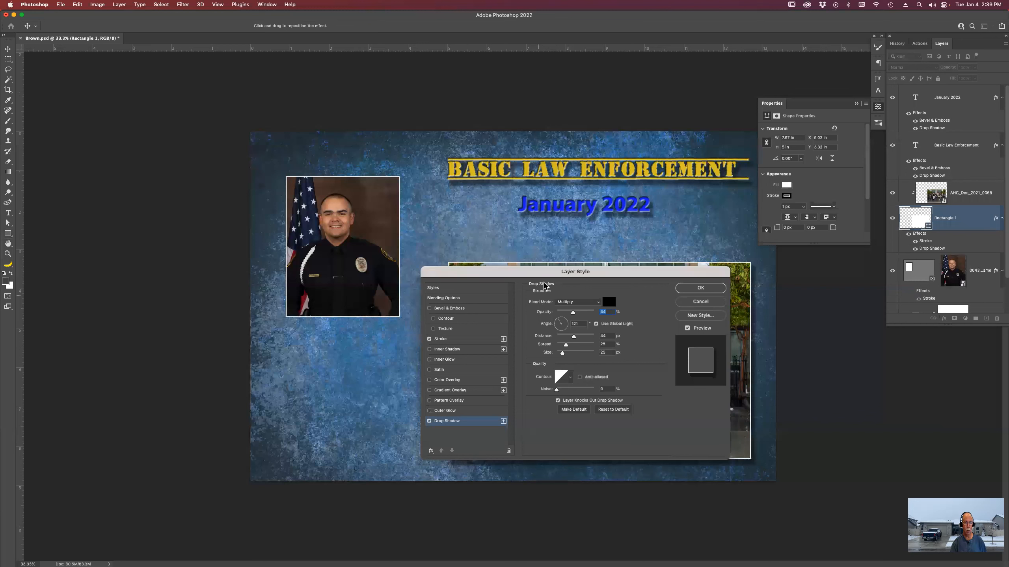
left_click_drag(548, 275, 371, 188)
left_click_drag(556, 306, 633, 333)
left_click_drag(398, 226, 412, 226)
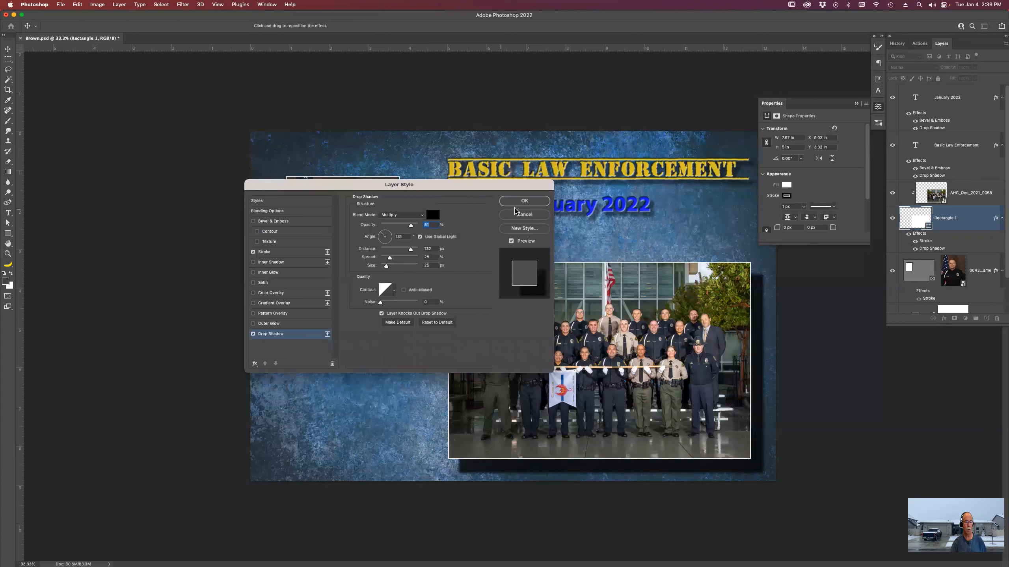
left_click(517, 202)
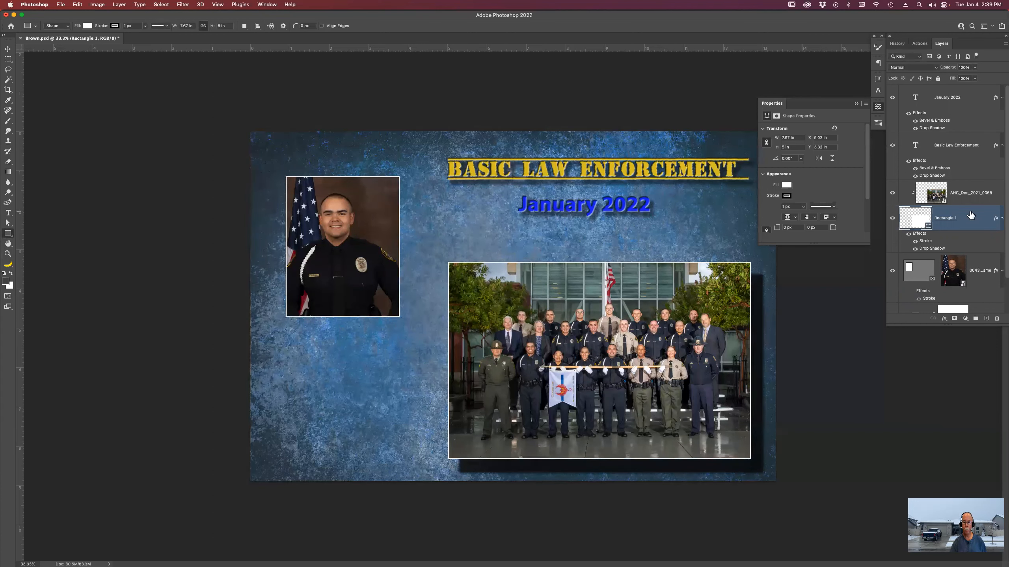
Add a Bevel & Emboss effect to the group photo's rectangle with a depth of 1000% and a size of 250 px.
left_click(944, 319)
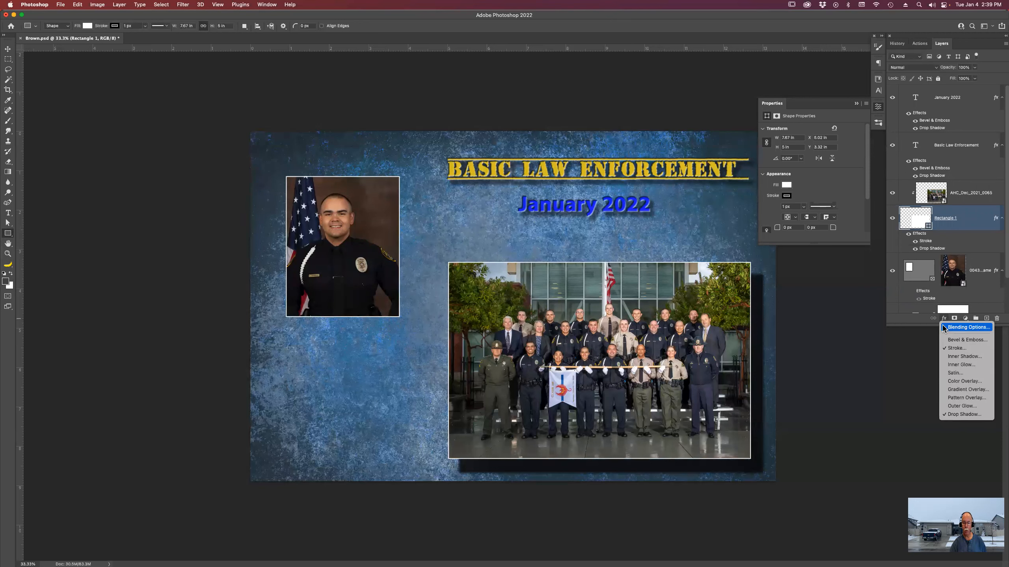
left_click(949, 340)
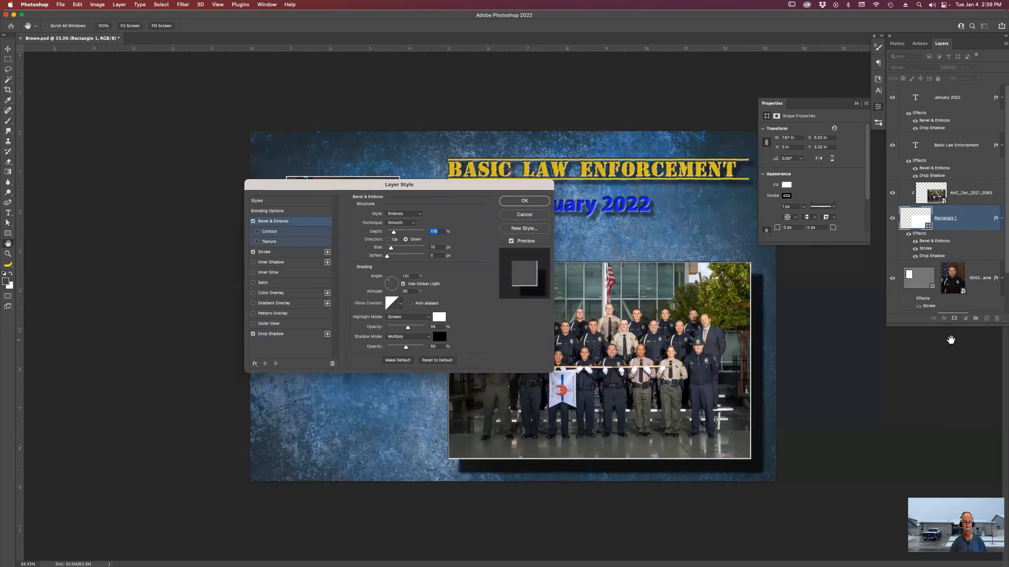
left_click_drag(412, 233, 426, 250)
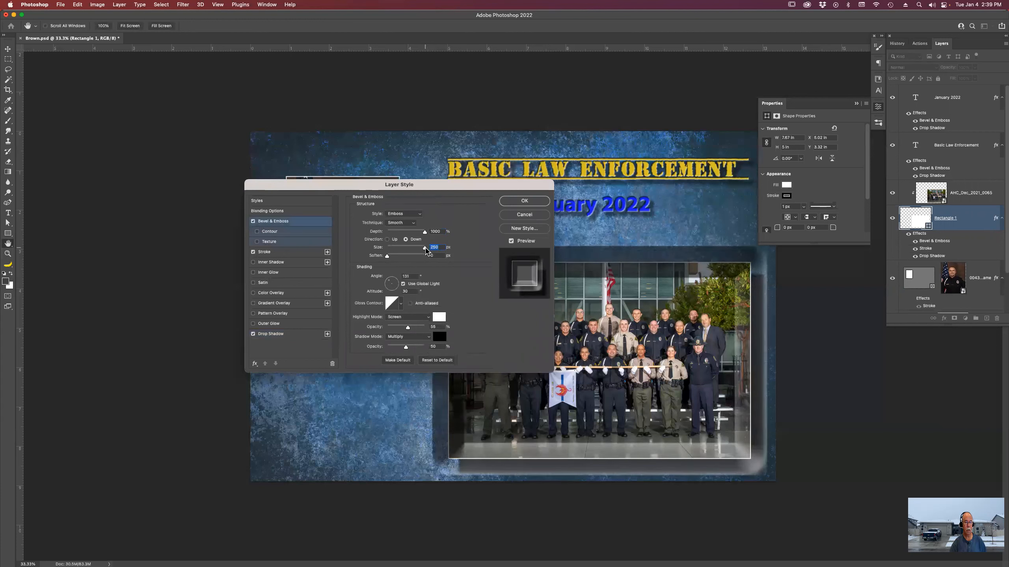
left_click(530, 201)
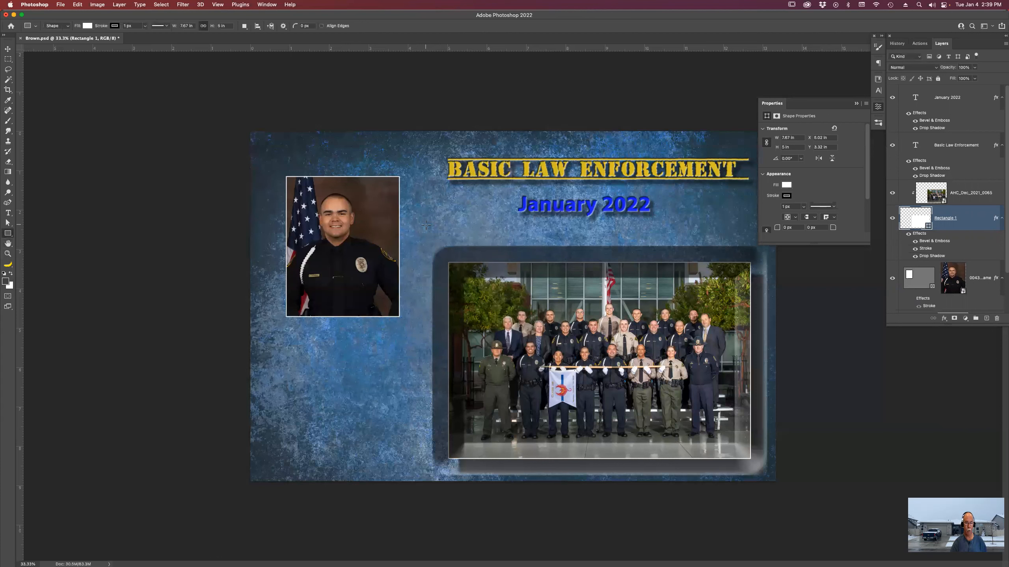
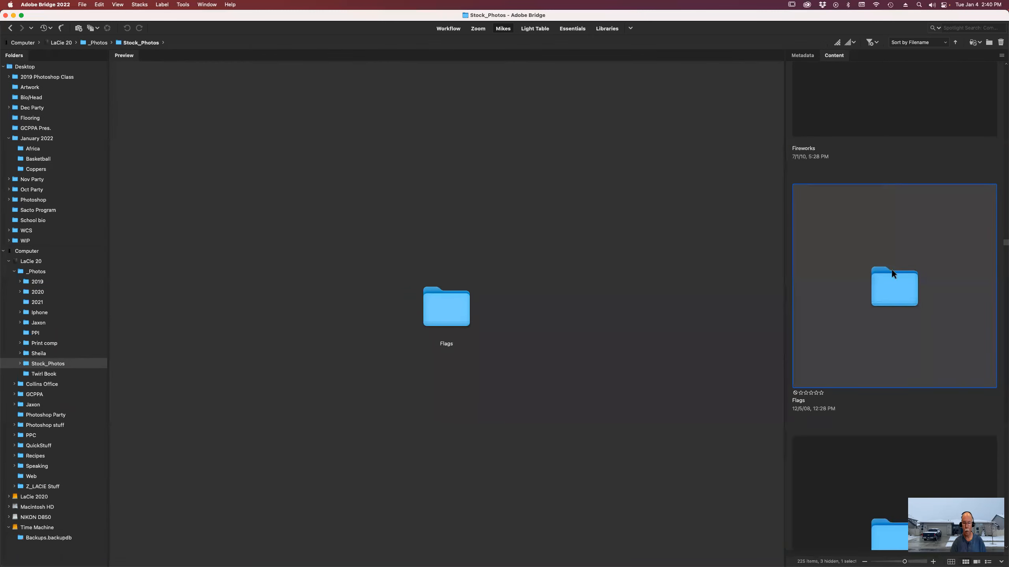
Open Dodgers_DBacks_0086.psd from the Flags folder in Photoshop and copy its Viveza flag layer into Brown.psd.
double_click(894, 296)
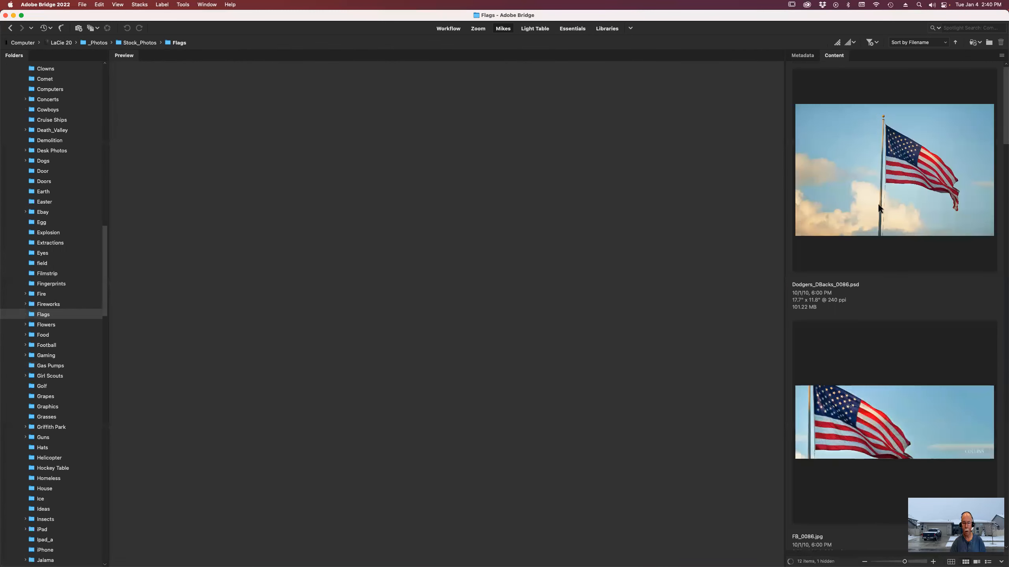
left_click(900, 166)
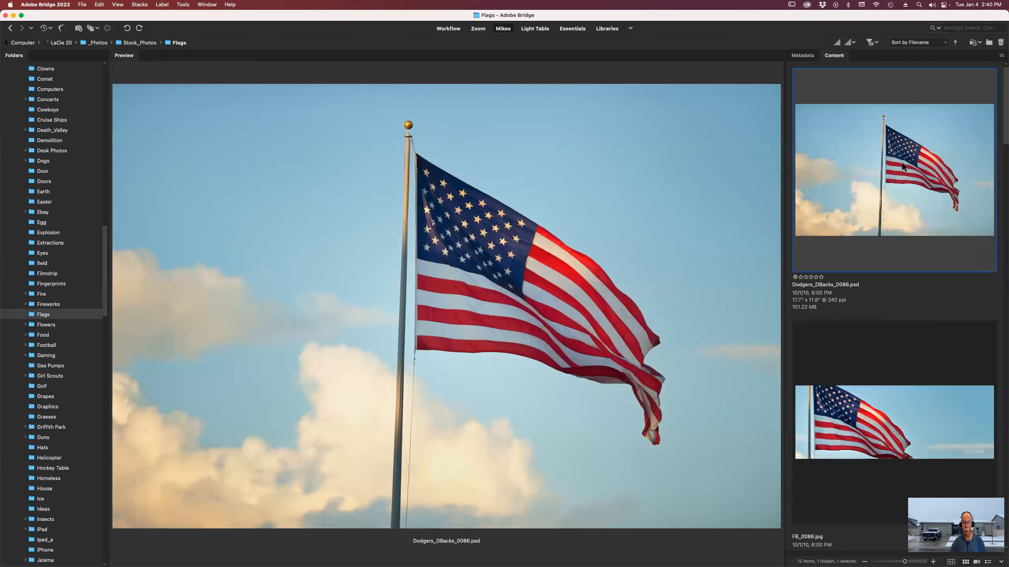
double_click(902, 167)
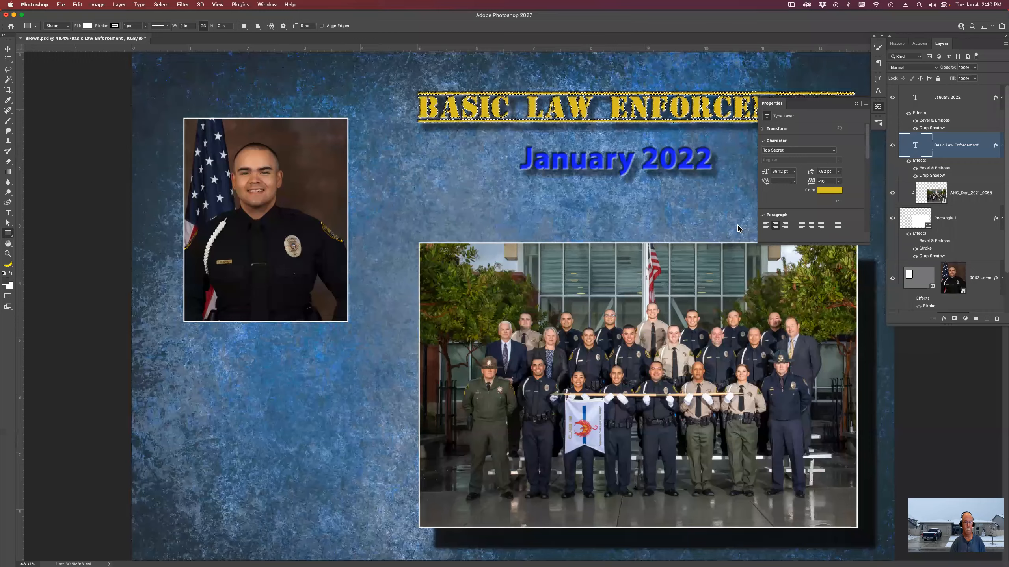
key("v")
left_click_drag(532, 260, 133, 48)
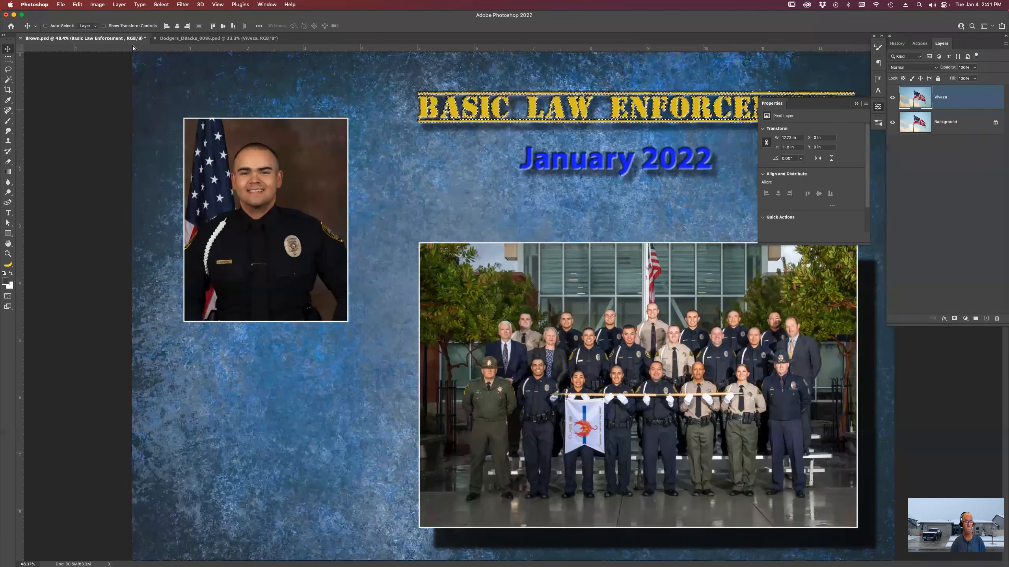
left_click_drag(622, 126, 456, 118)
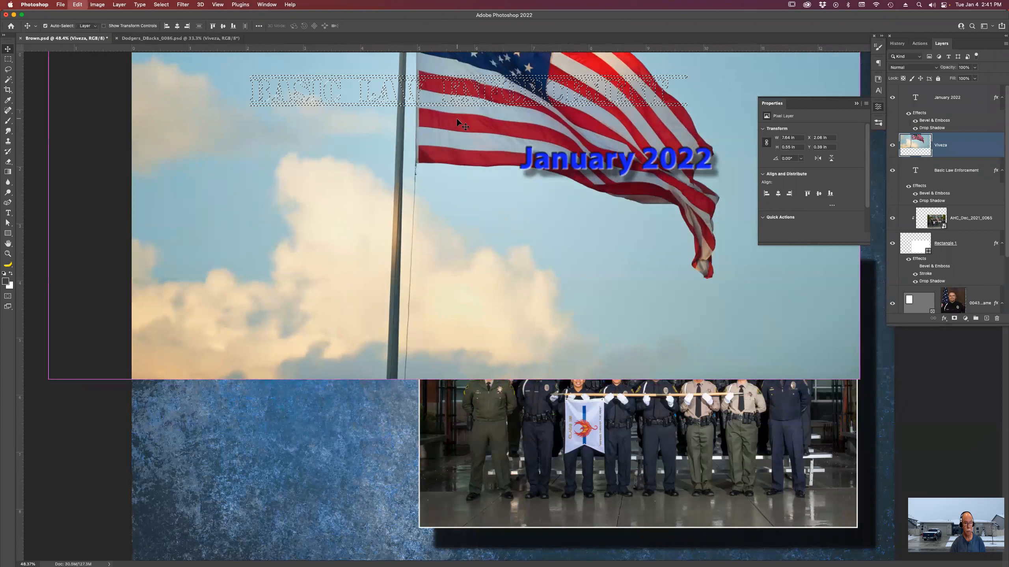
key("super+z")
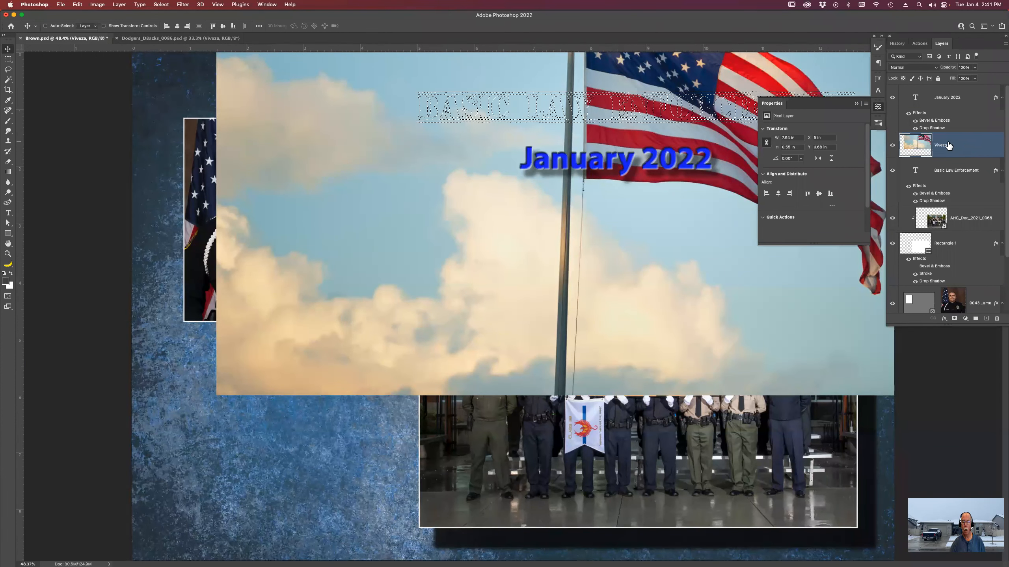
left_click(856, 103)
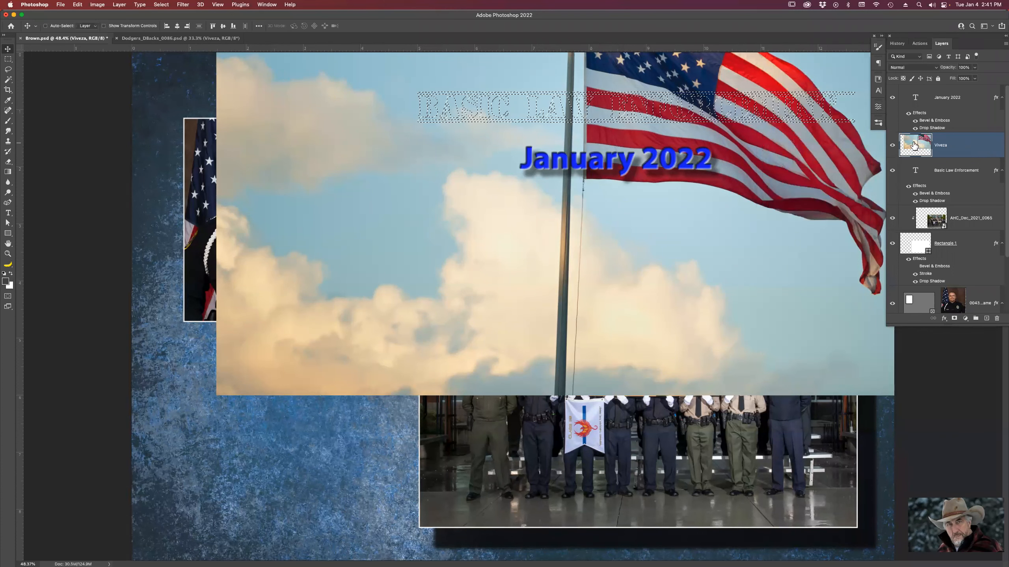
key("super+t")
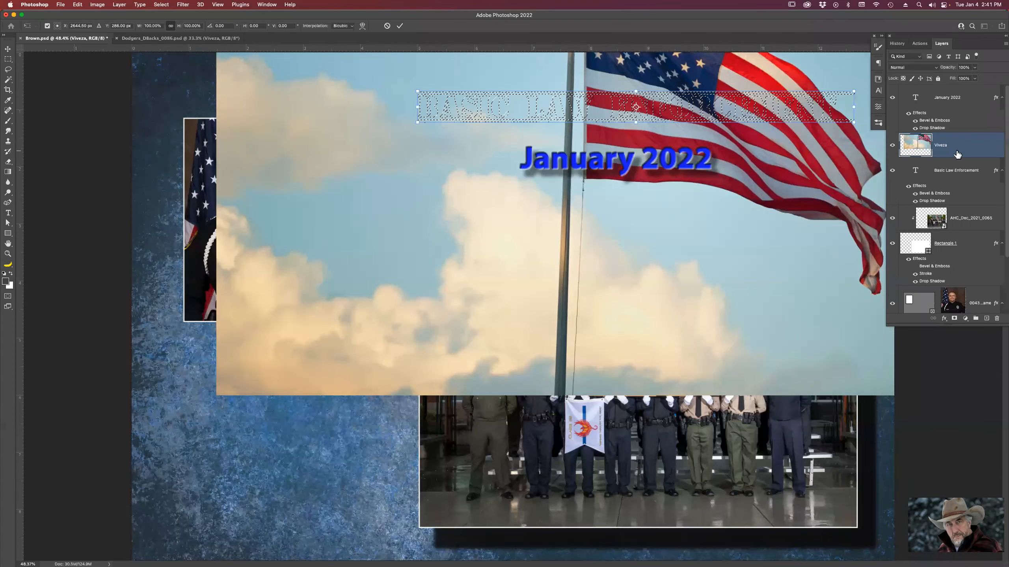
left_click(945, 167)
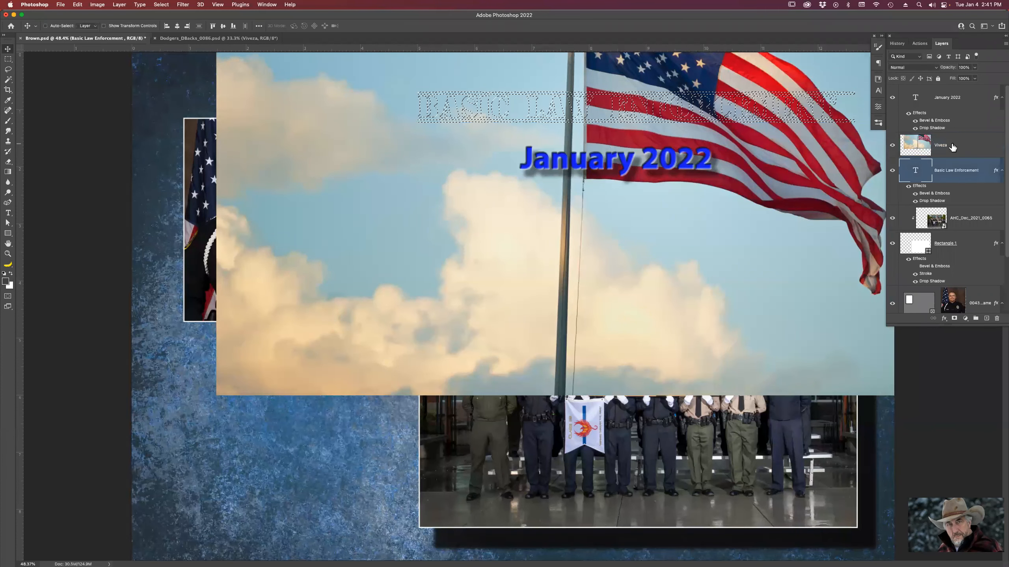
Select the Viveza flag layer, clear the title-shaped selection, and shift the flag image sideways over the layout.
left_click(952, 146)
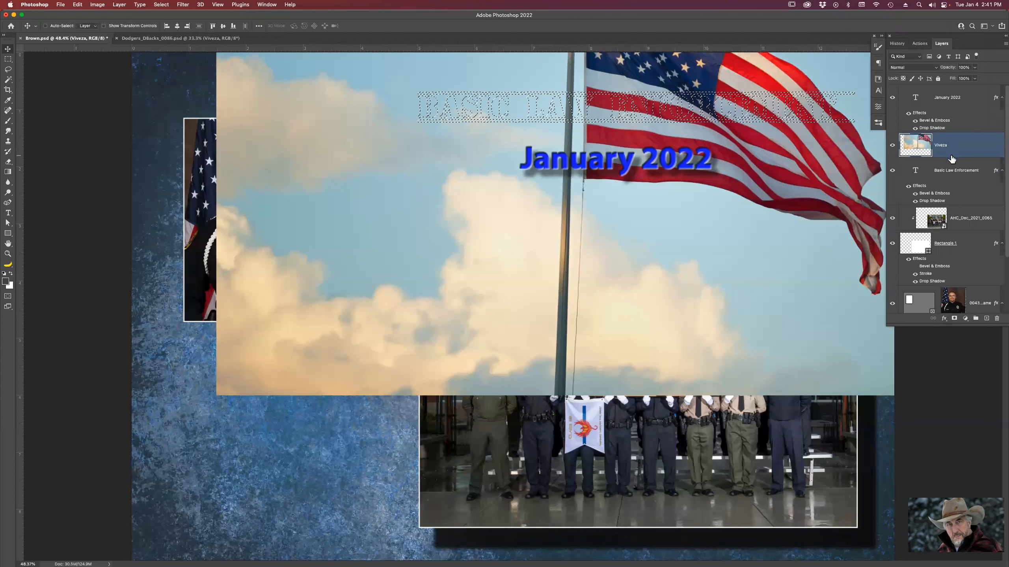
key("super+d")
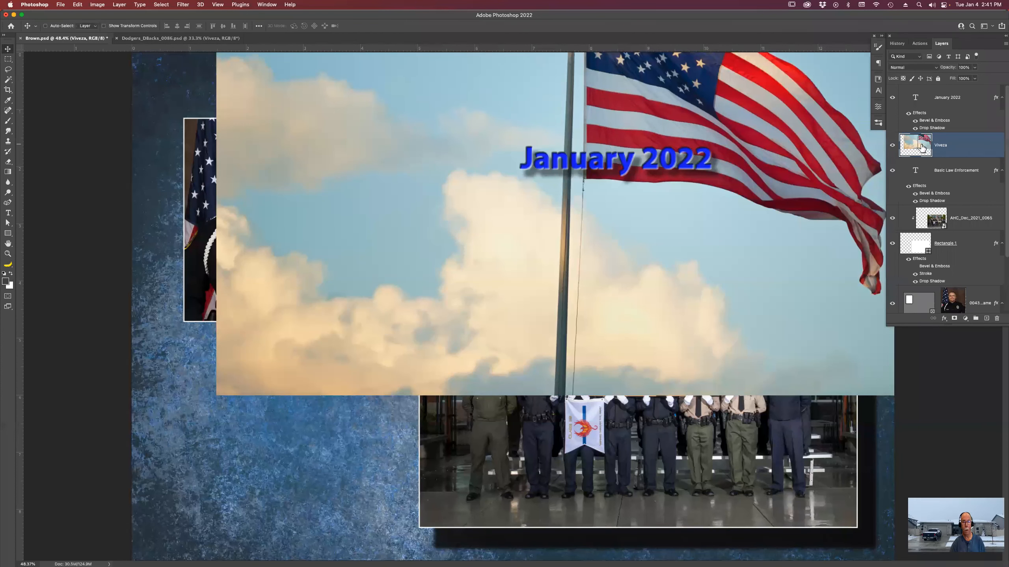
mouse_move(957, 151)
left_mouse_down()
mouse_move(949, 181)
mouse_move(950, 154)
left_mouse_up()
left_click_drag(746, 114, 655, 115)
Enlarge the flag image to about 234% with Free Transform and position it so it covers the whole canvas.
key("super+t")
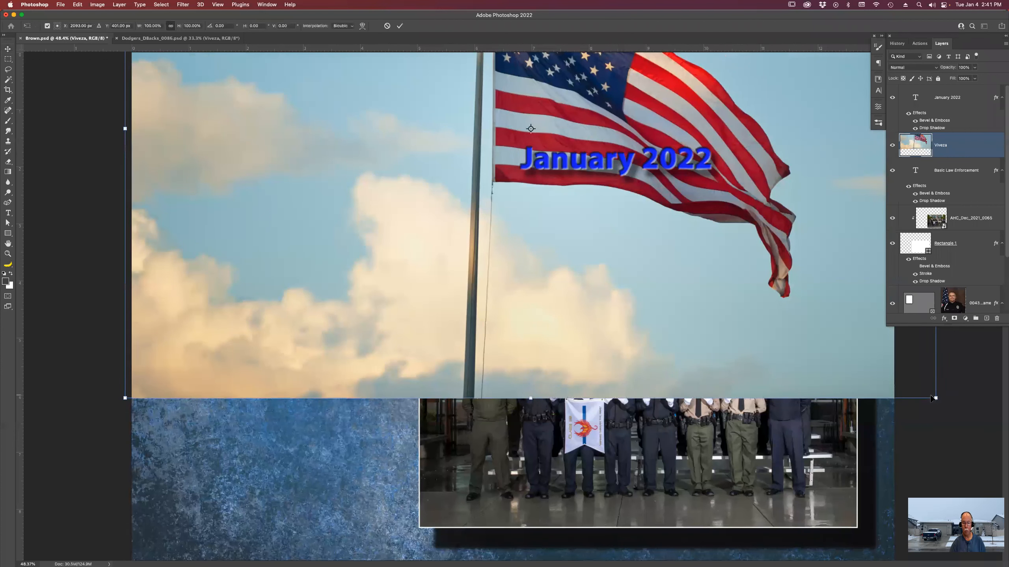
left_click_drag(935, 397, 1003, 560)
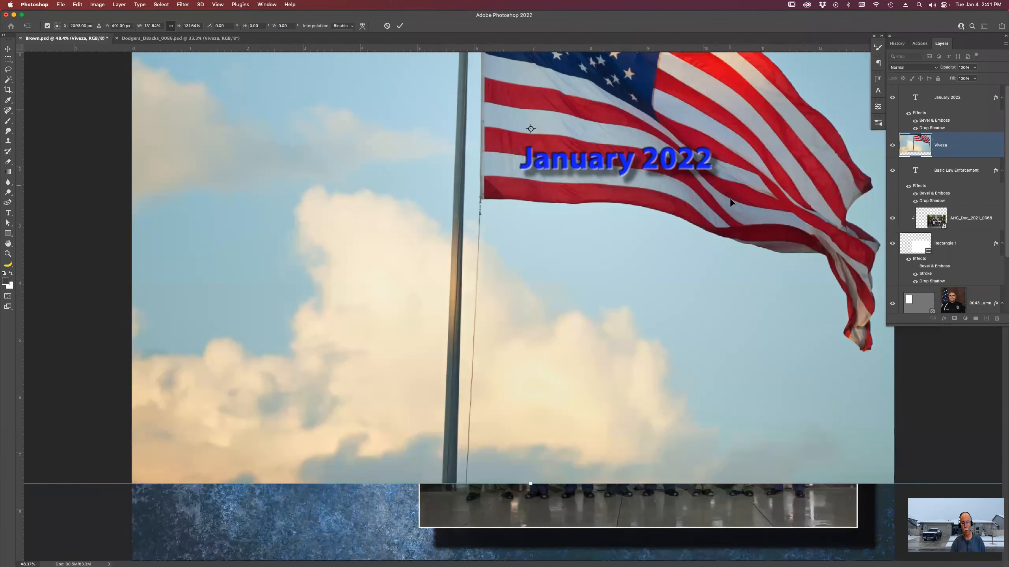
key("super+0")
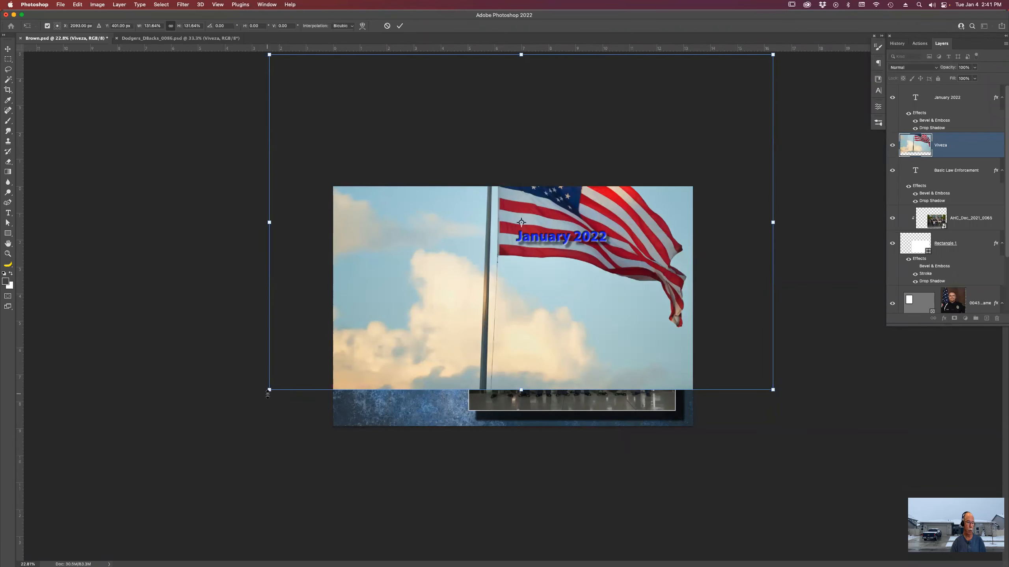
left_click_drag(252, 410, 57, 539)
left_click_drag(572, 386, 542, 447)
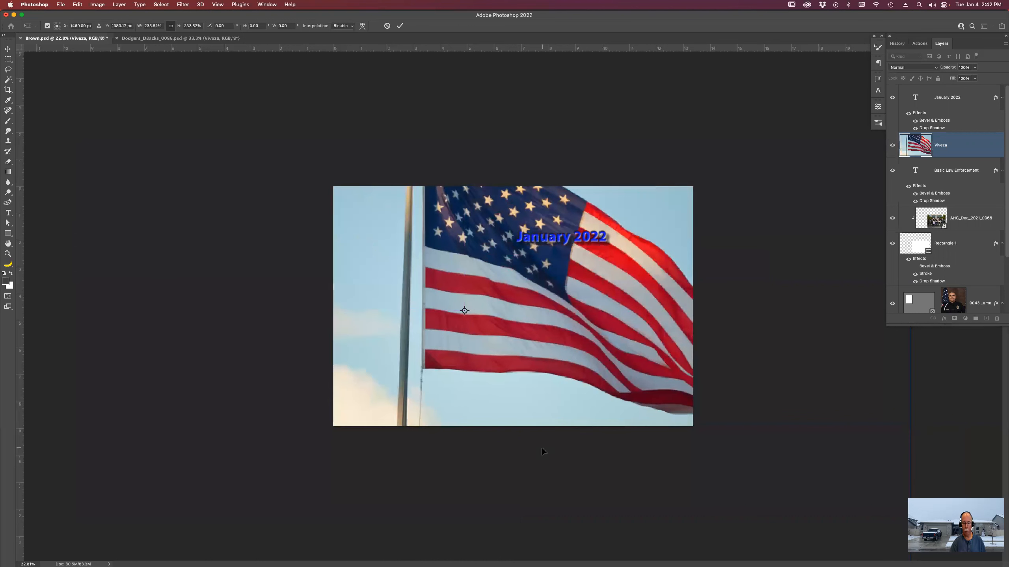
key("Return")
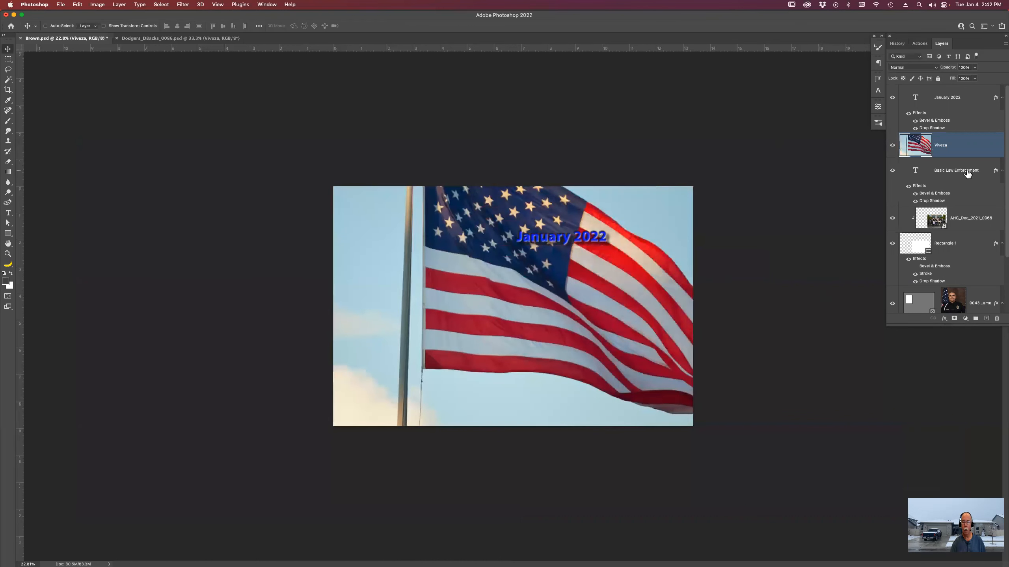
Move the flag layer below the Basic Law Enforcement layer and back above it, and load that title's letters as a selection.
left_click_drag(962, 152, 962, 200)
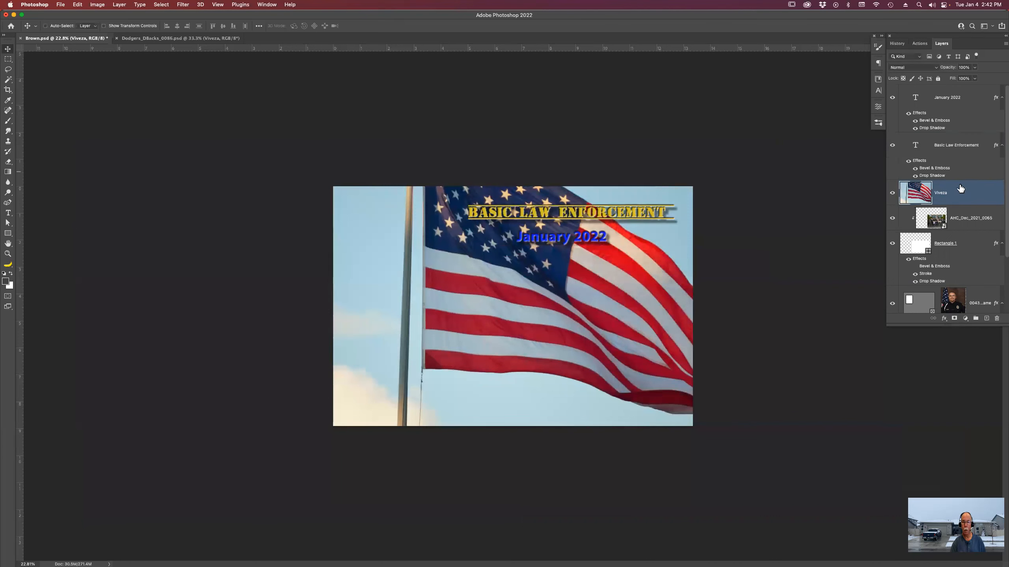
left_click_drag(961, 191, 953, 139)
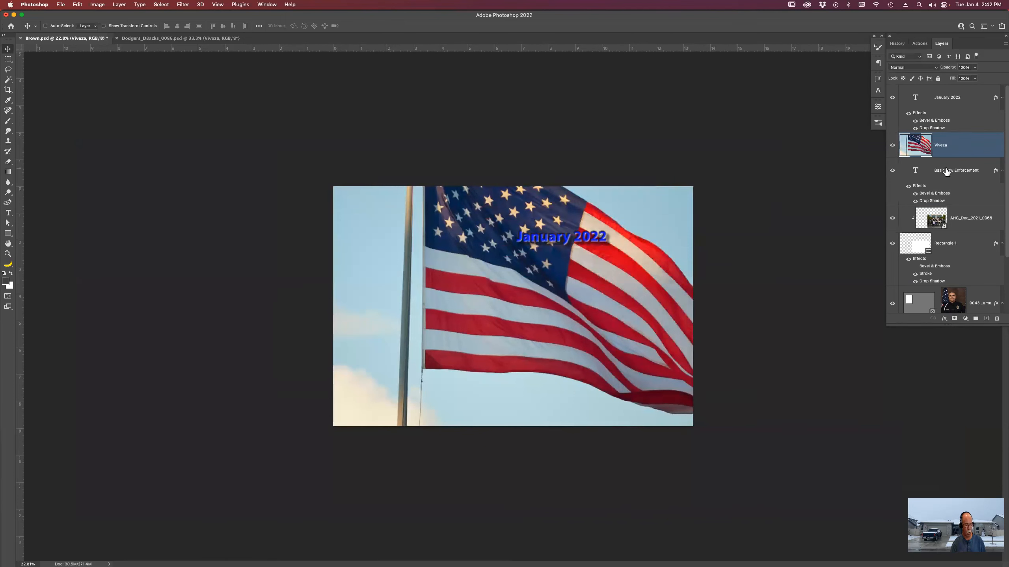
left_click(916, 171)
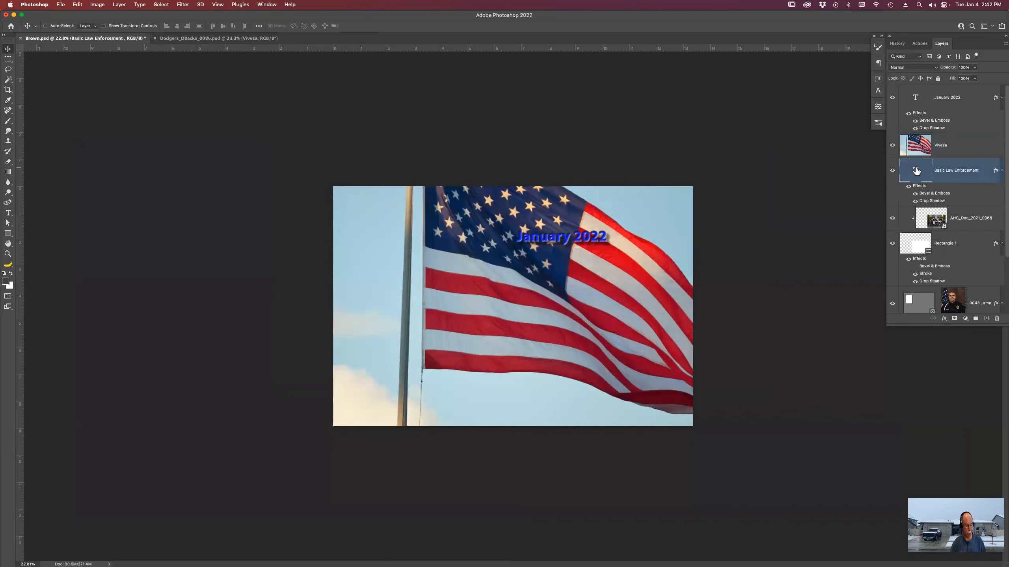
left_click(916, 171, "super")
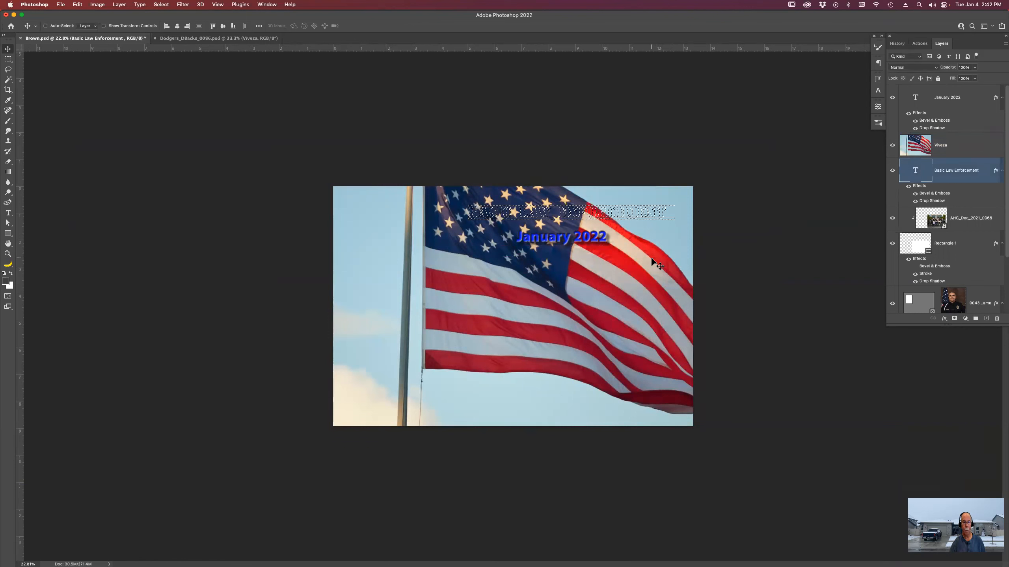
Clip the Viveza flag layer to the Basic Law Enforcement title and shift the flag image up and sideways inside the letters.
left_click_drag(654, 258, 650, 261)
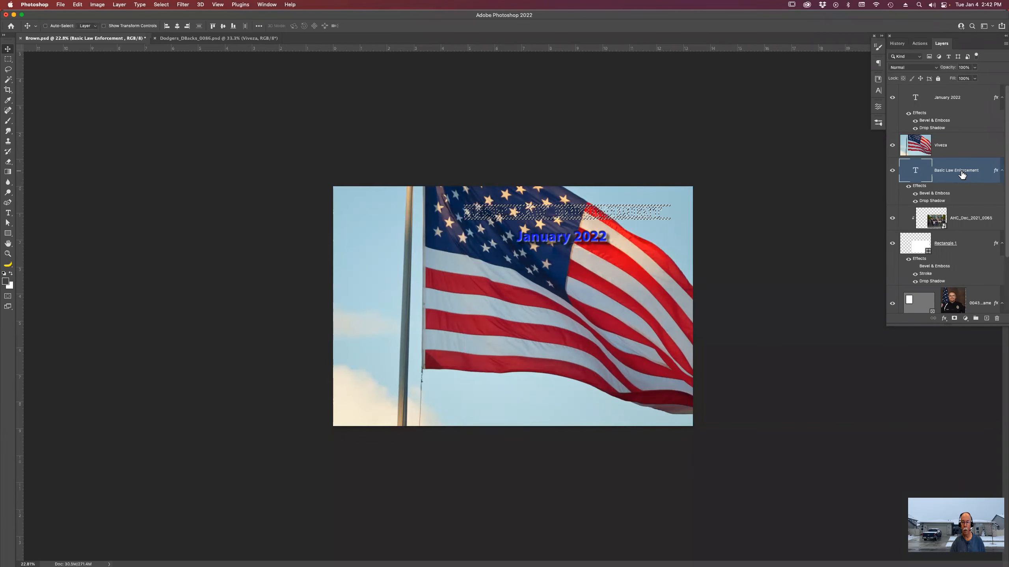
left_click_drag(960, 178, 951, 155)
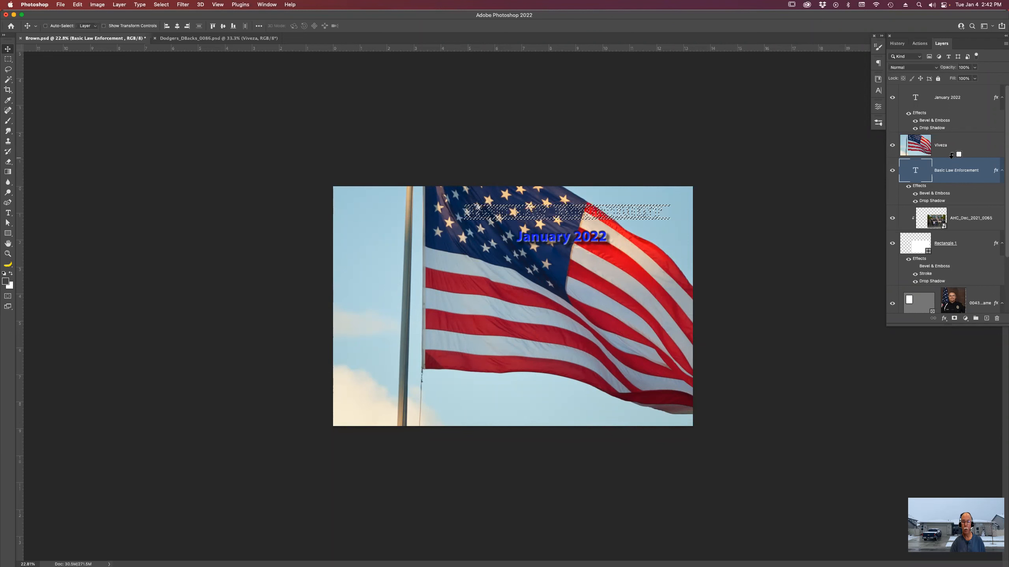
left_click(951, 155, "alt")
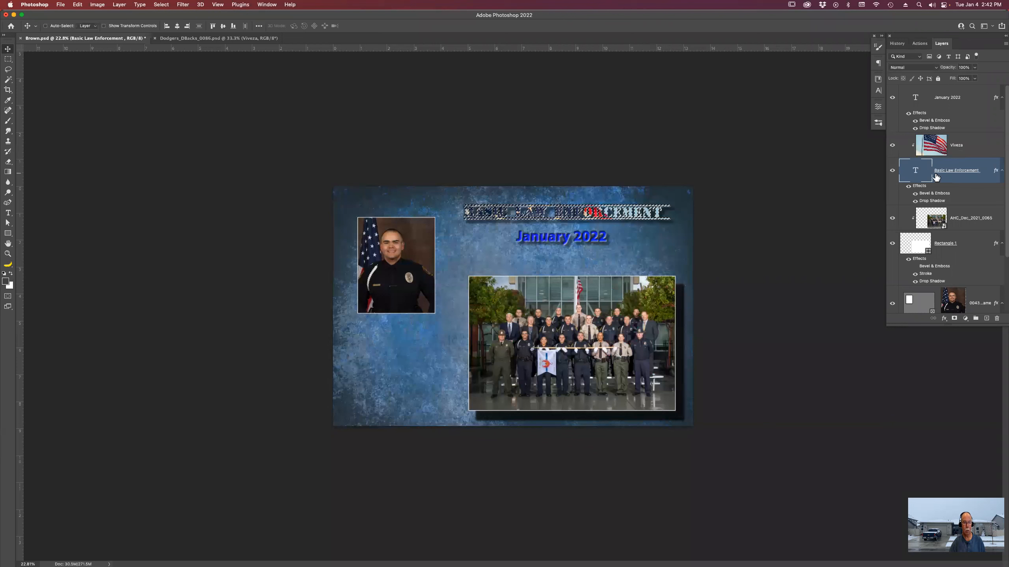
key("super+d")
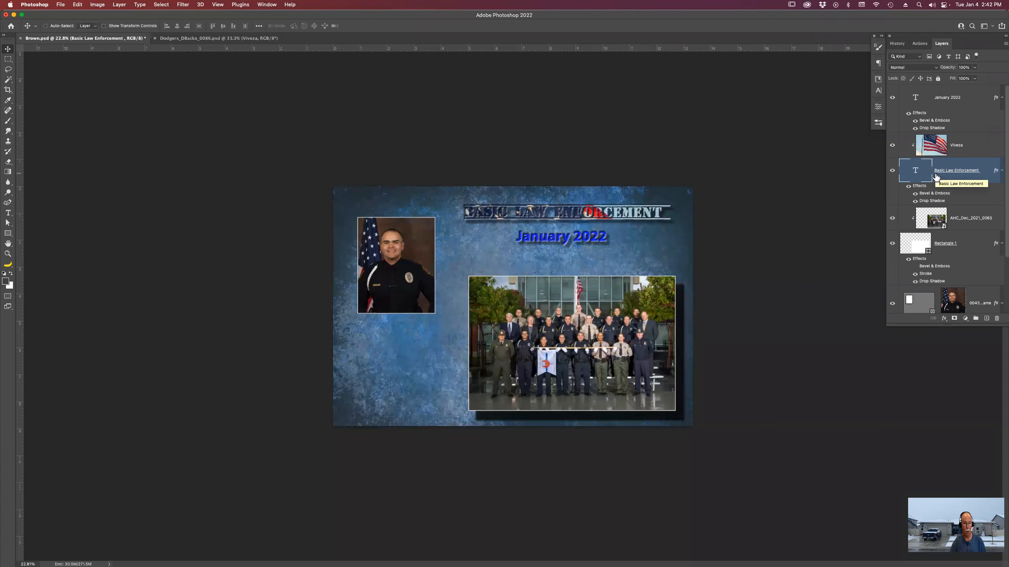
left_click(942, 148)
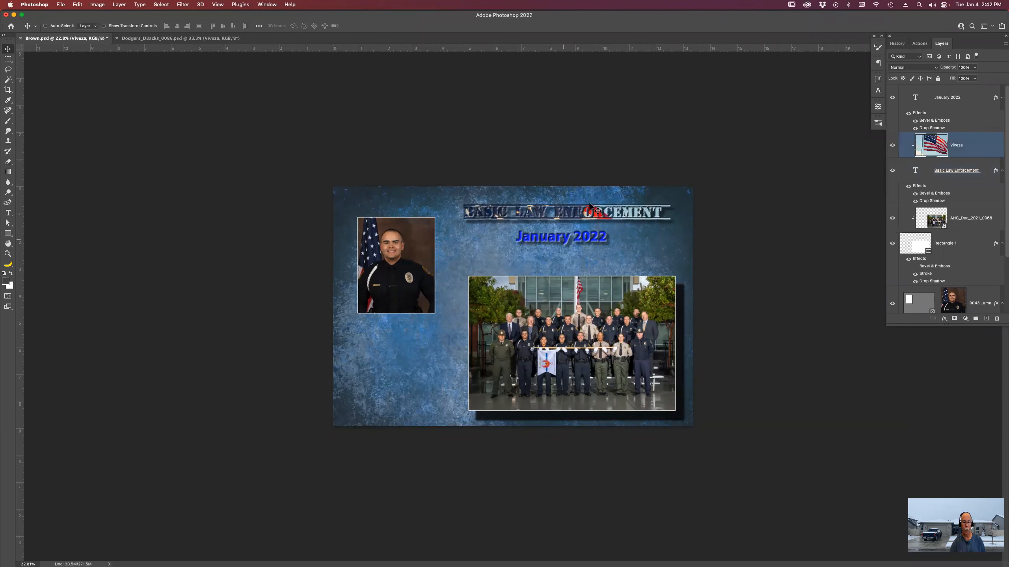
left_click_drag(600, 206, 624, 192)
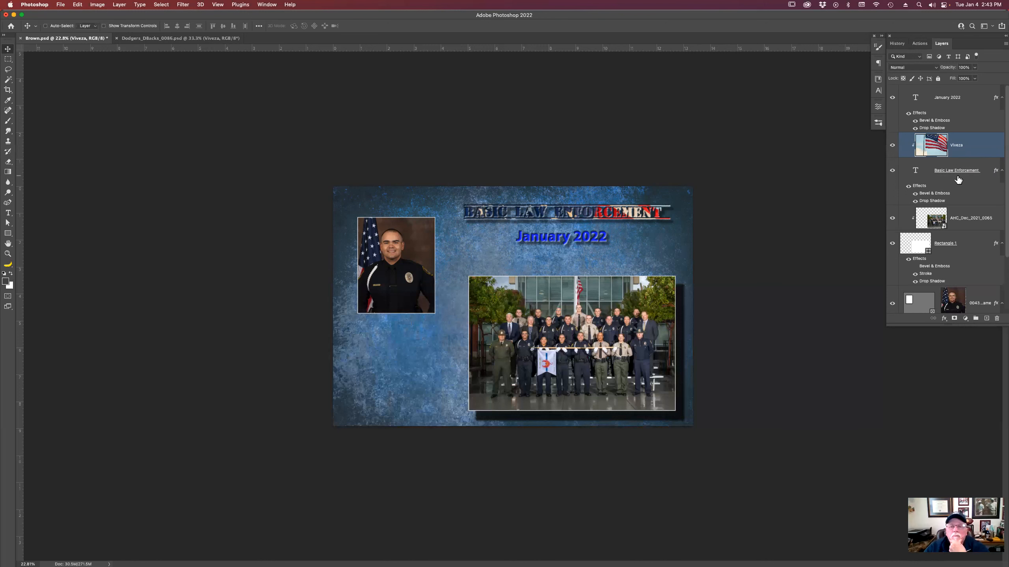
Enlarge the Basic Law Enforcement title with Free Transform so it runs from the officer portrait to the canvas's right edge.
key("alt+bracketleft")
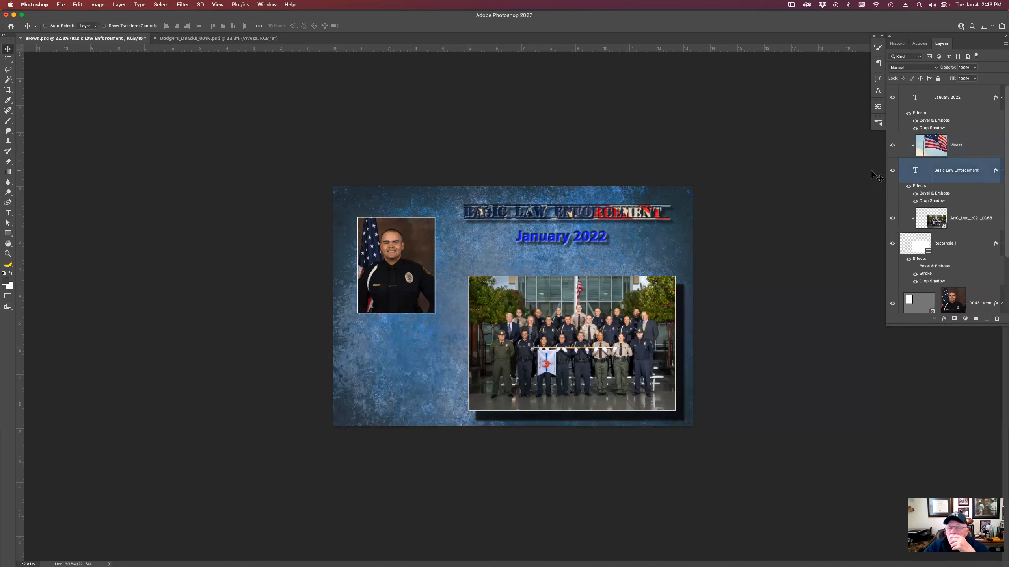
key("super+t")
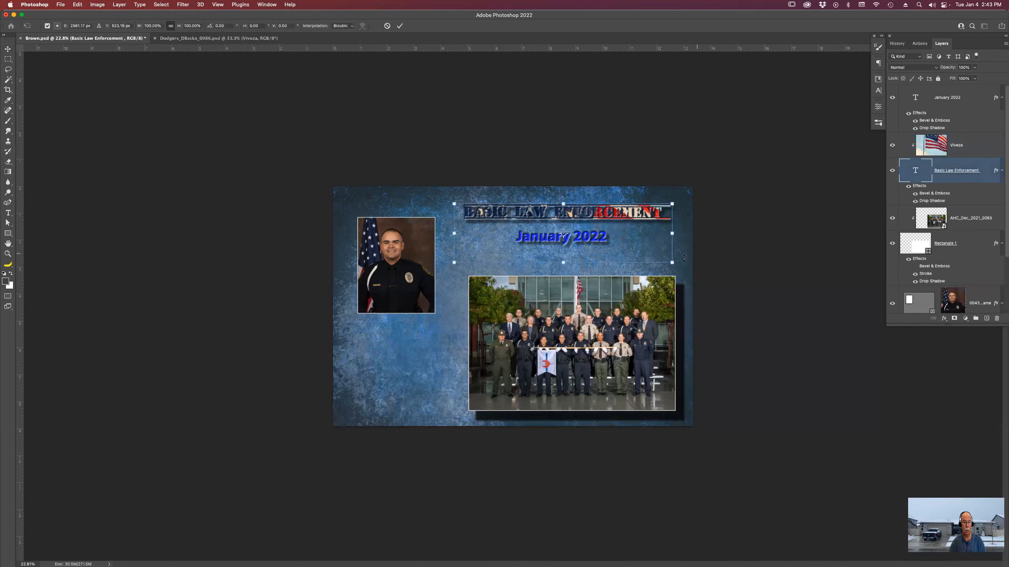
right_click(671, 262)
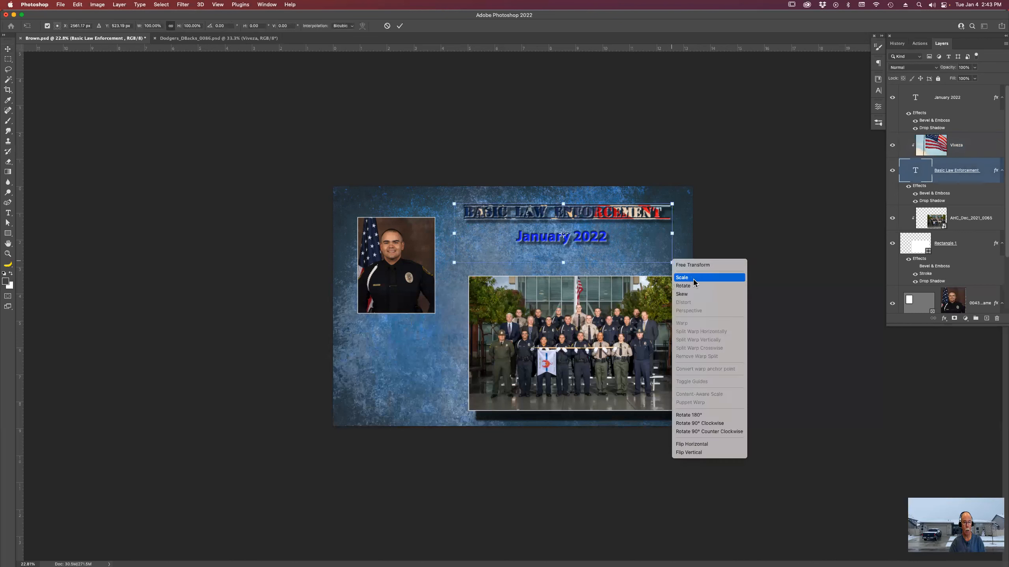
left_click(680, 239)
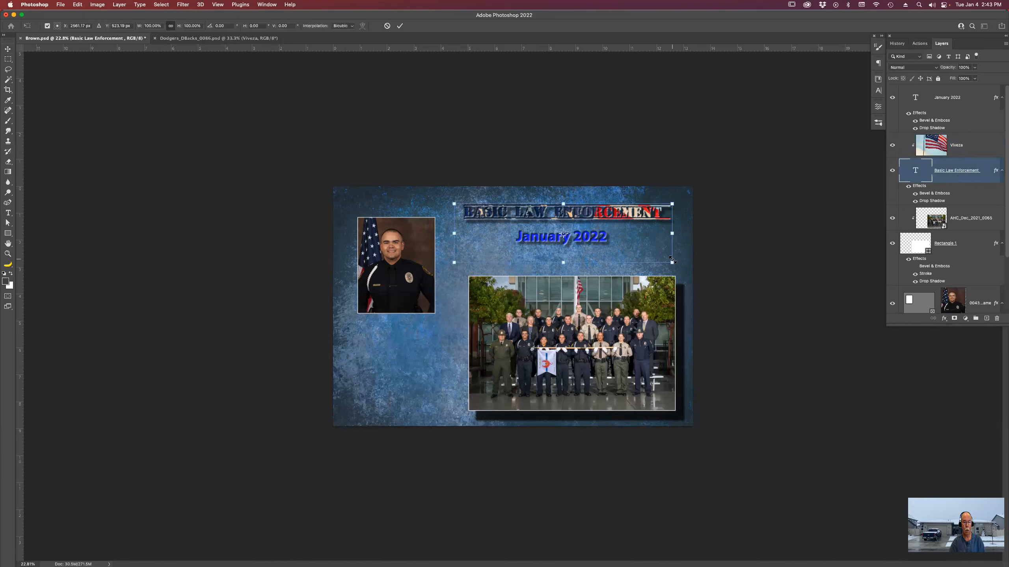
left_click_drag(686, 273, 676, 241)
key("Return")
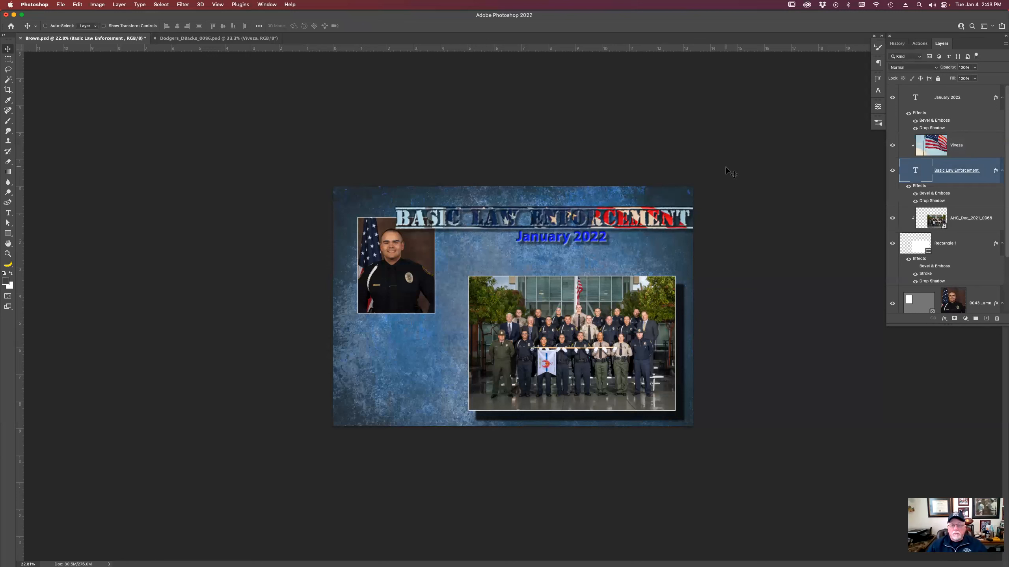
Close Brown.psd without saving its changes and close Dodgers_DBacks_0086.psd.
key("super+w")
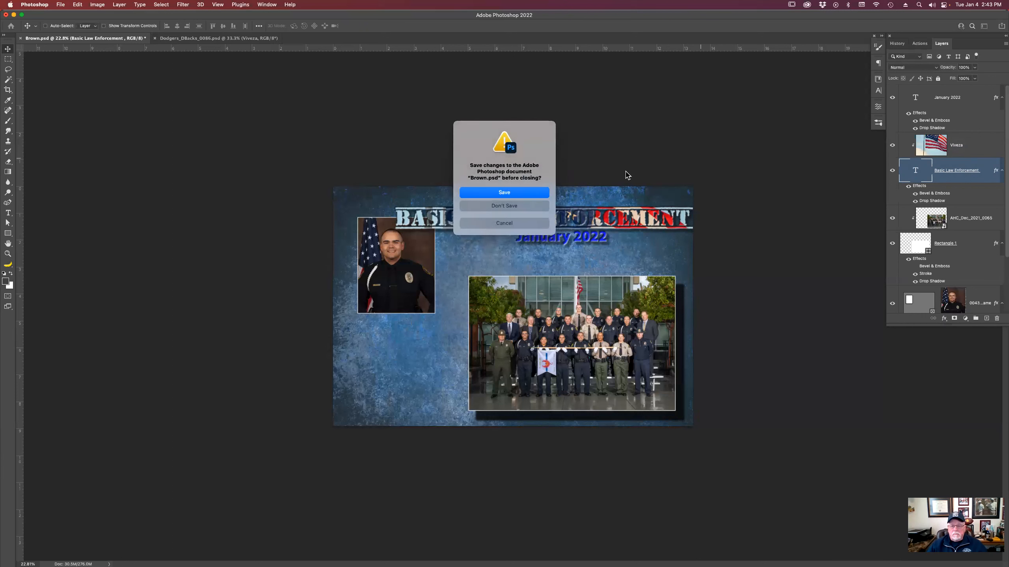
left_click(525, 209)
key("super")
key("super+w")
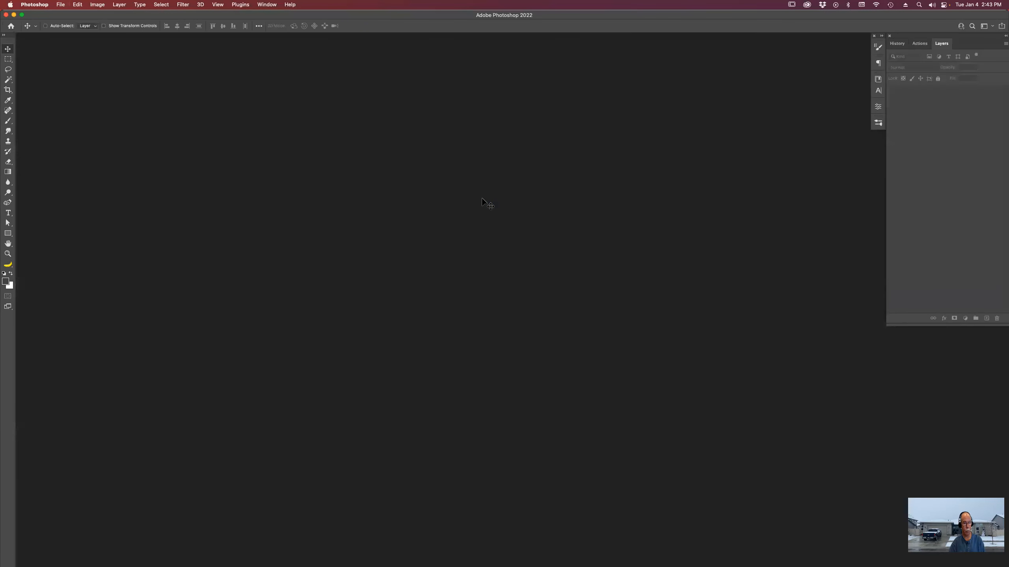
Switch to Bridge, browse the Stock_Photos folder and its Animals subfolders, and return to Photoshop.
key("super+Tab")
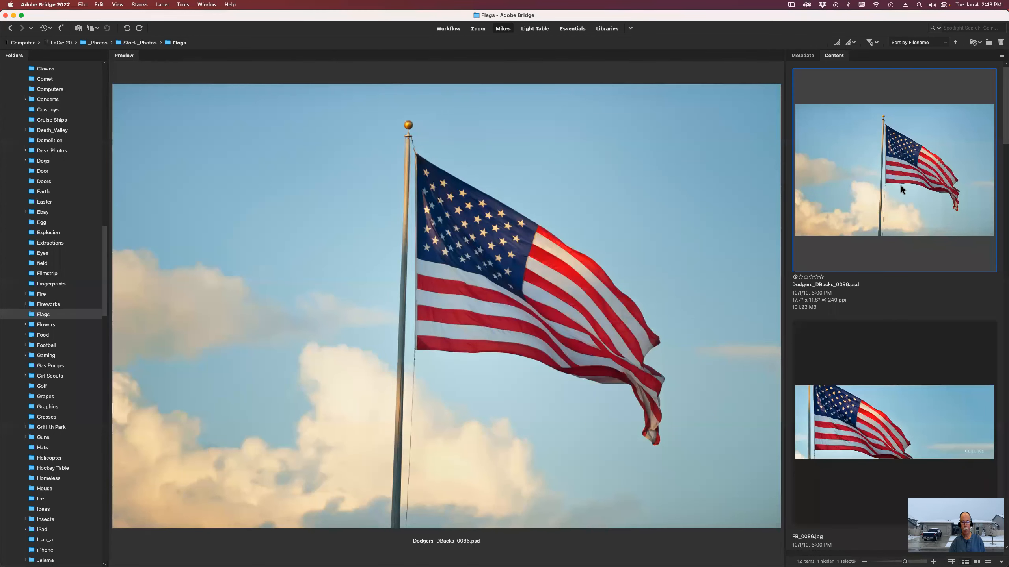
scroll(86, 206, "up", 15)
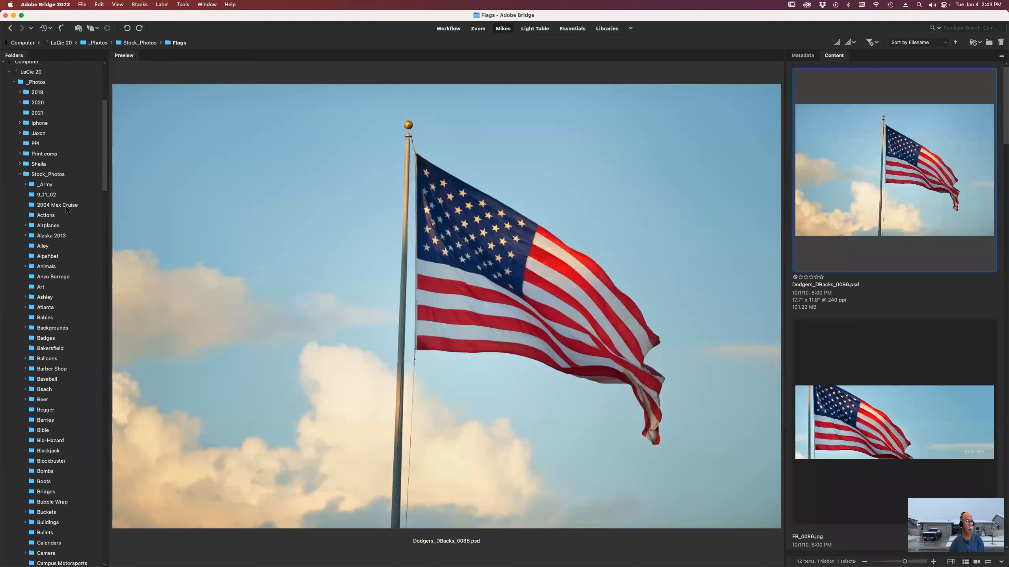
left_click(40, 177)
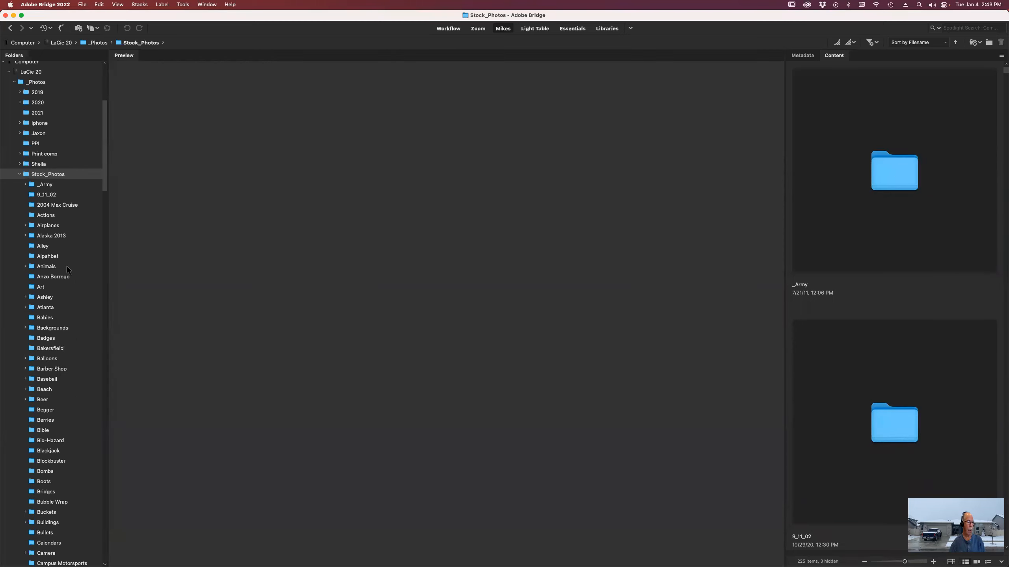
left_click(25, 266)
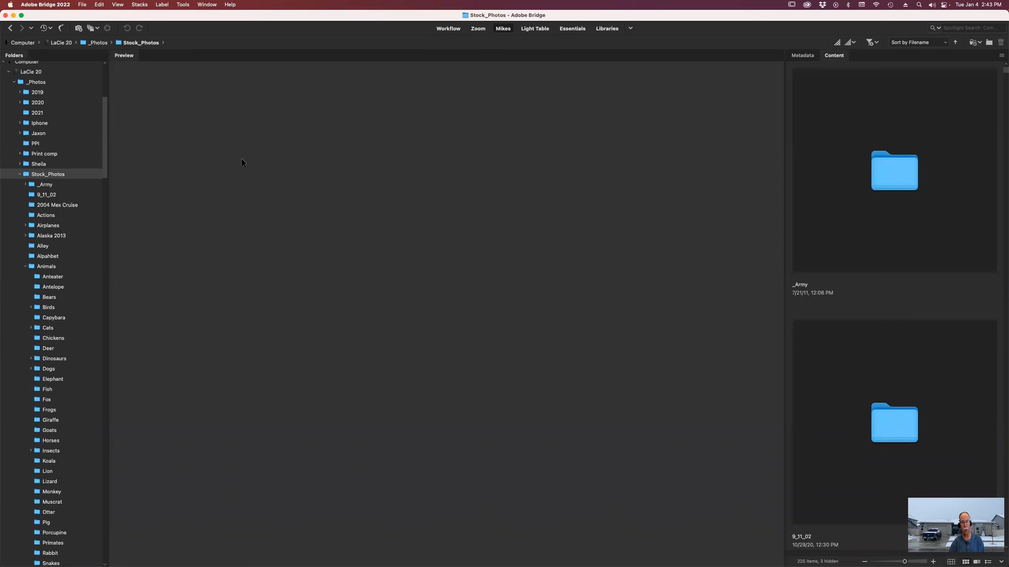
key("super+Tab")
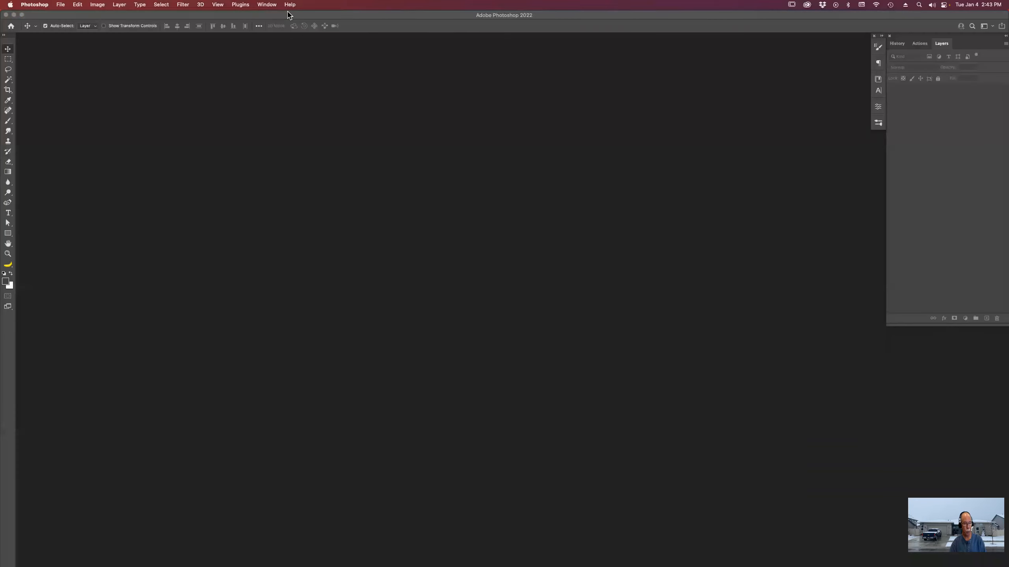